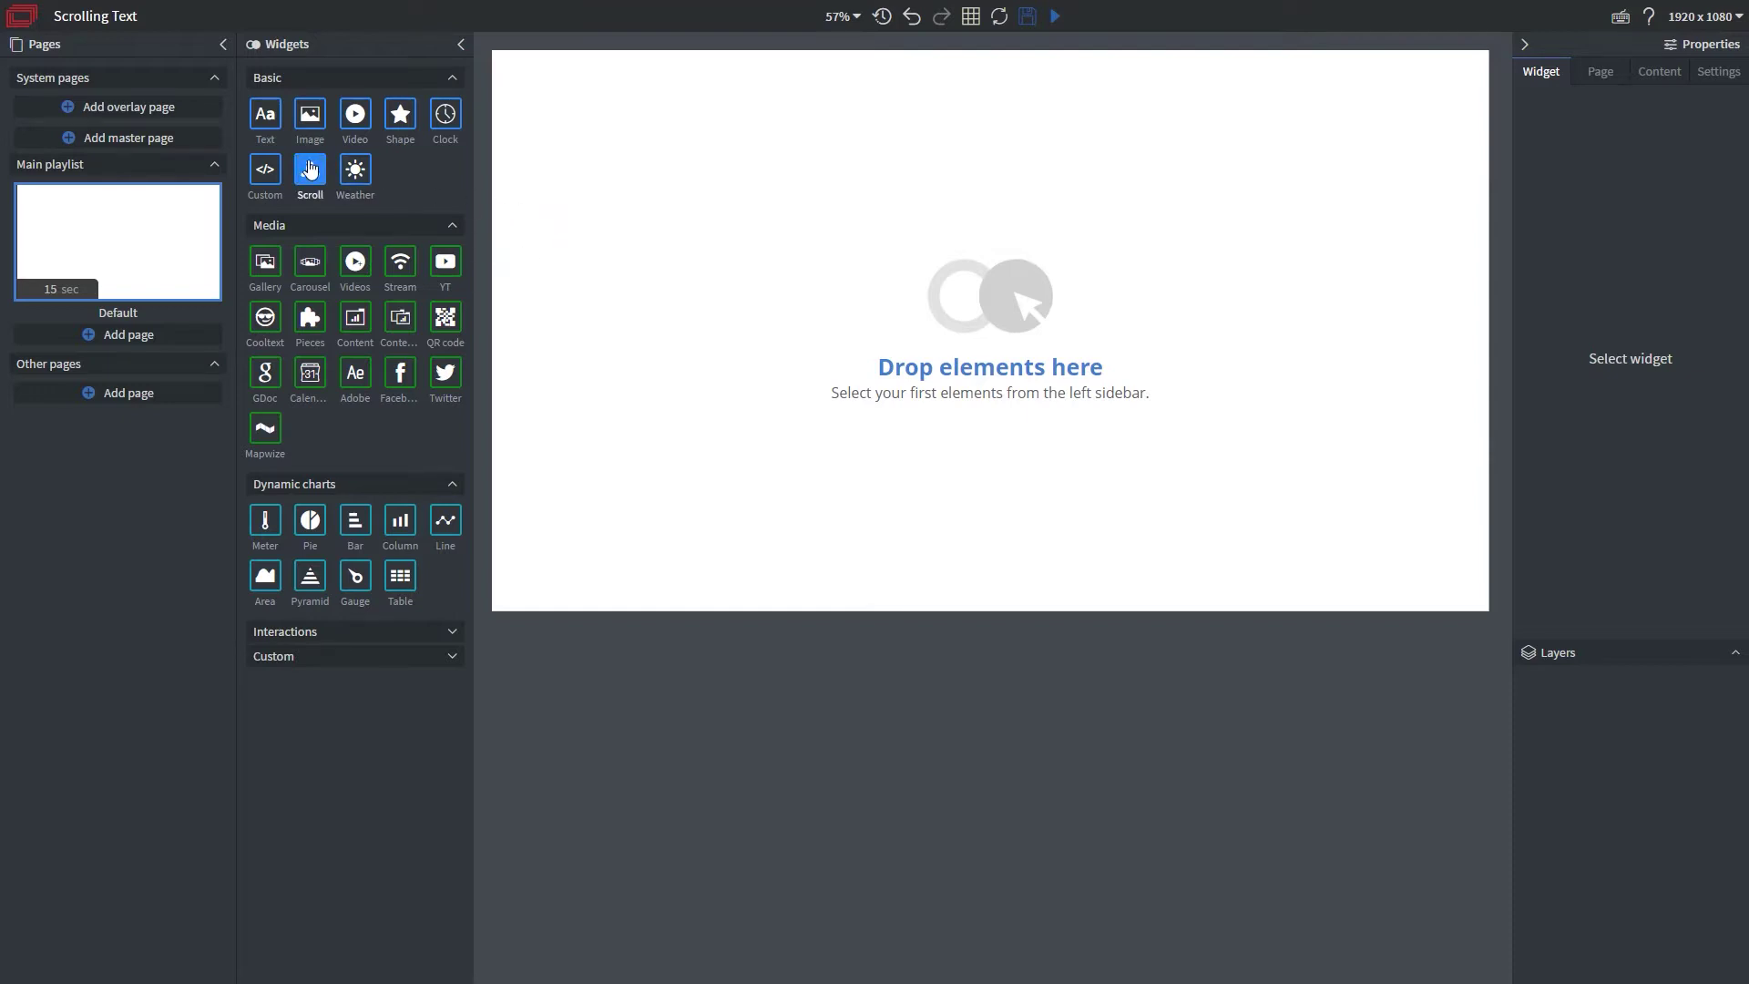
- Add a Scroll widget to the middle of the empty page, enlarge its frame and reposition it
drag(309, 169, 914, 375)
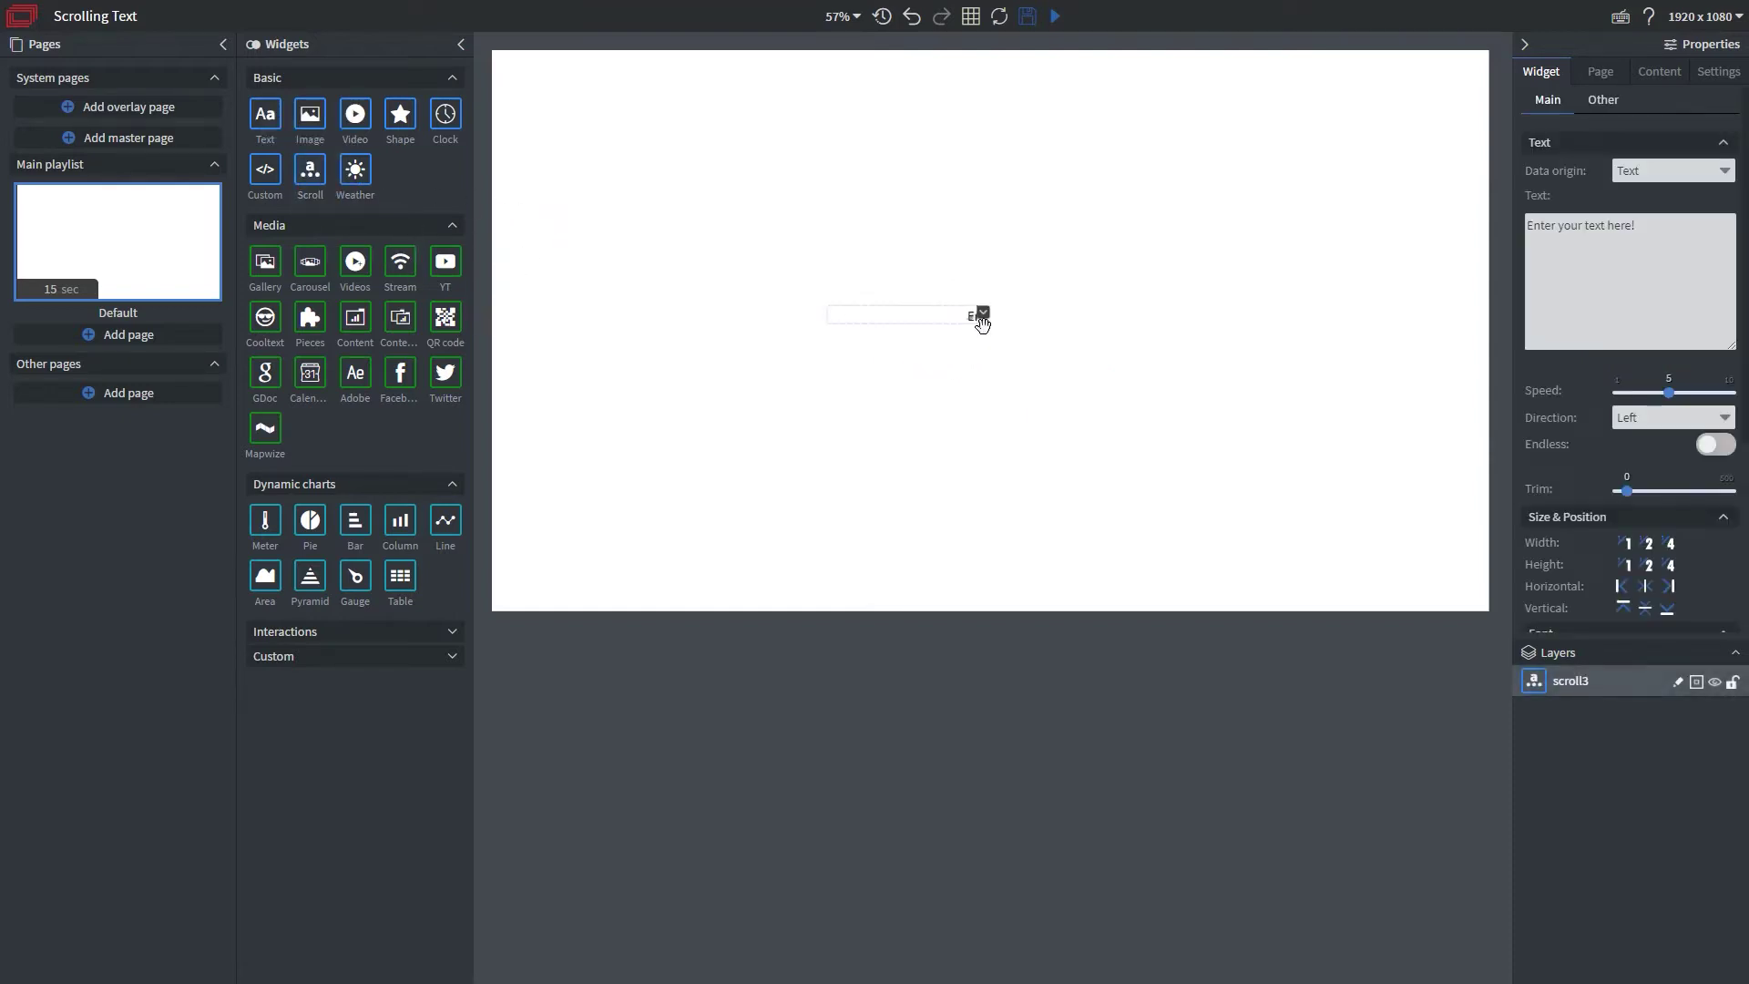
drag(985, 322, 1178, 451)
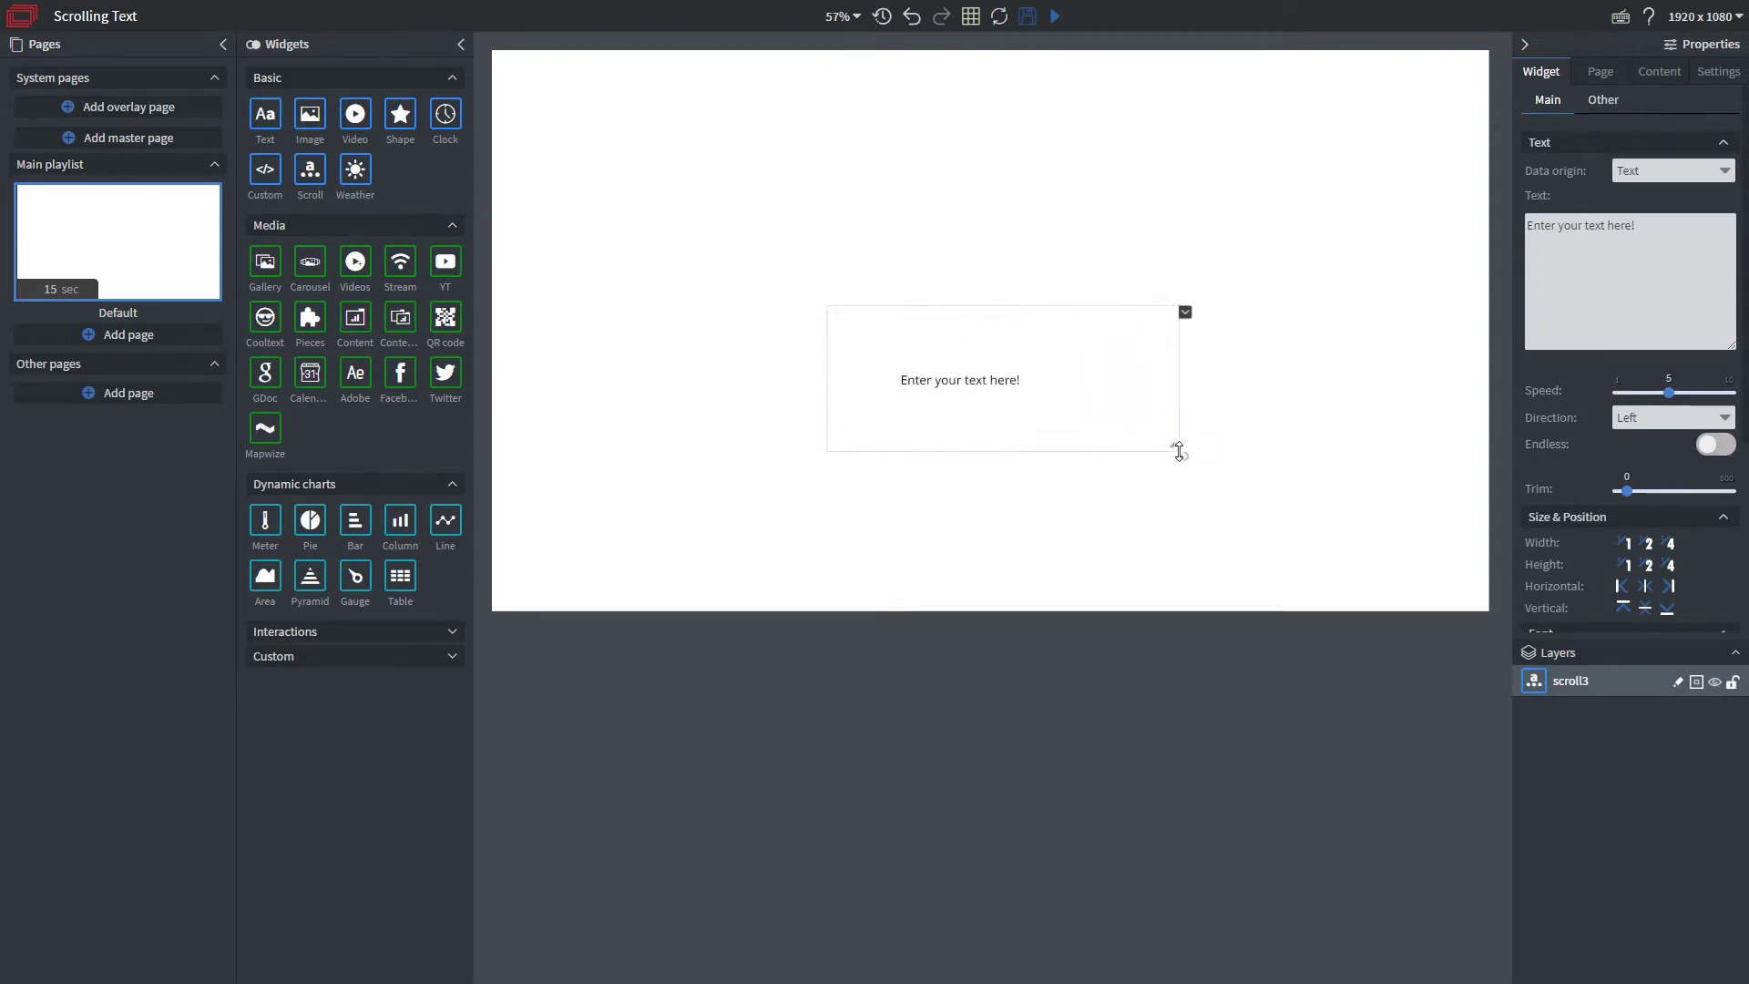
drag(1109, 398, 1160, 385)
- Set the scroll text's font size to 105 and enlarge the widget's frame to fit it
scroll(1565, 478, down, 3)
drag(1625, 390, 1660, 398)
drag(1187, 352, 1179, 359)
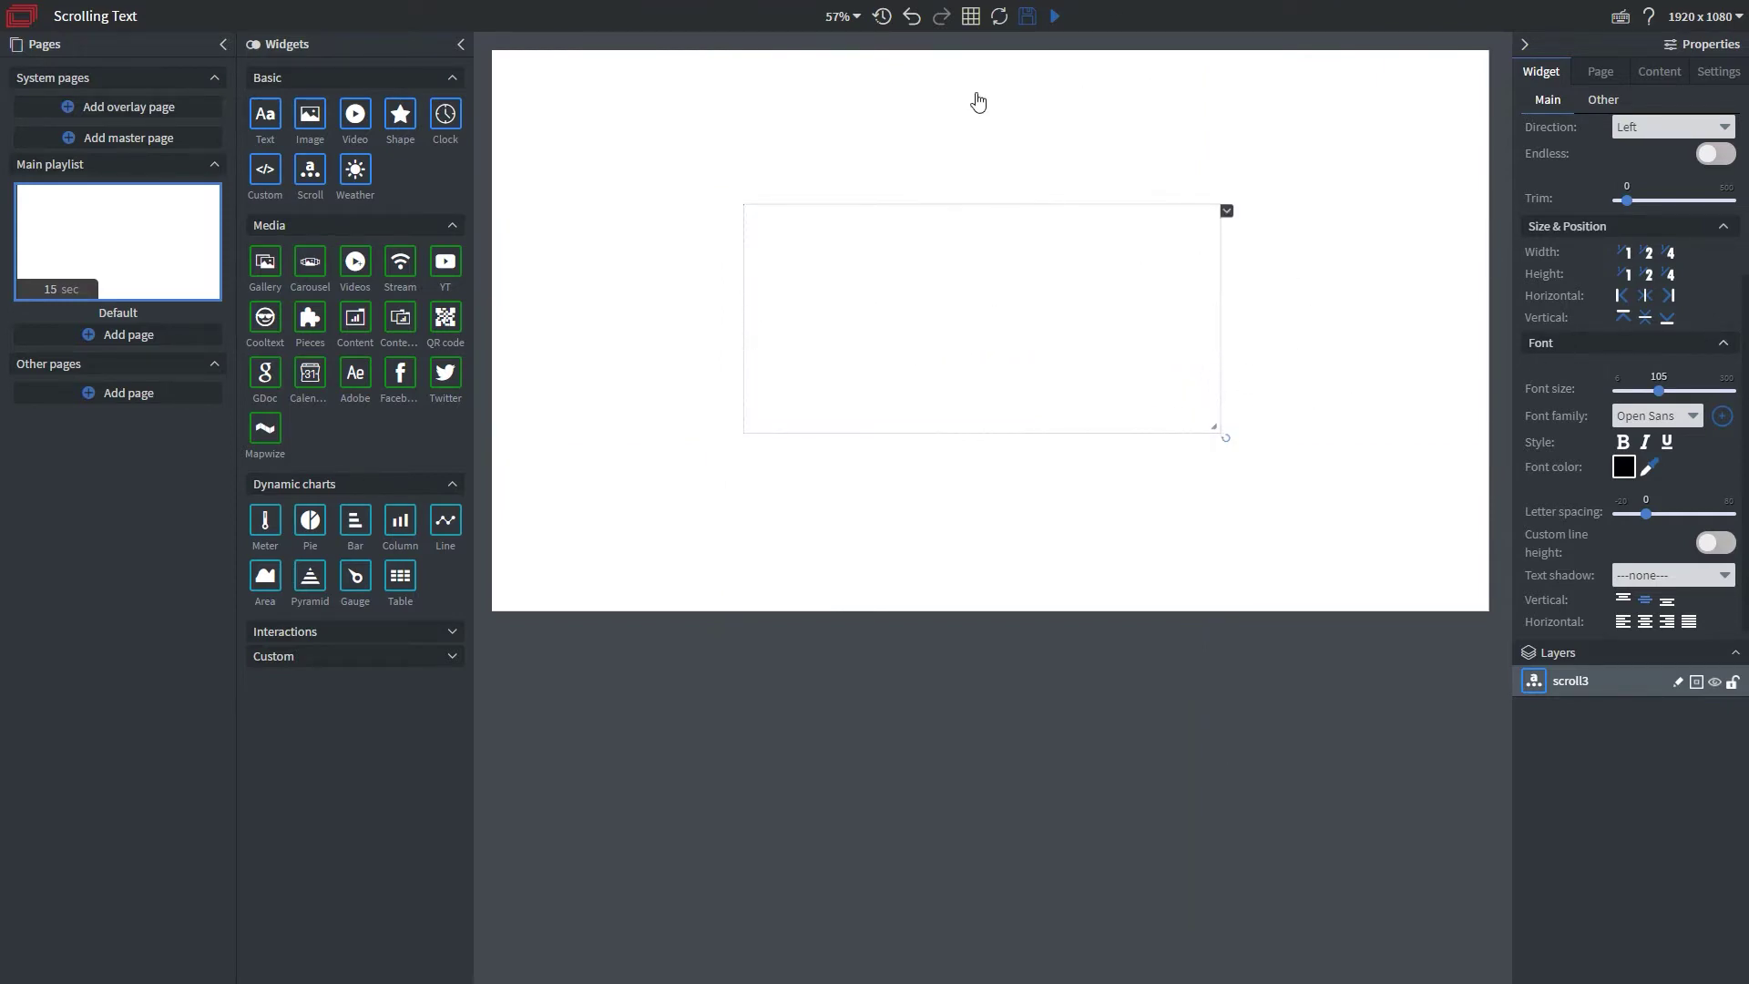
- With Text as the data origin, replace the placeholder with four lines: Apples, Oranges, Peaches, Oranges
scroll(1645, 526, up, 3)
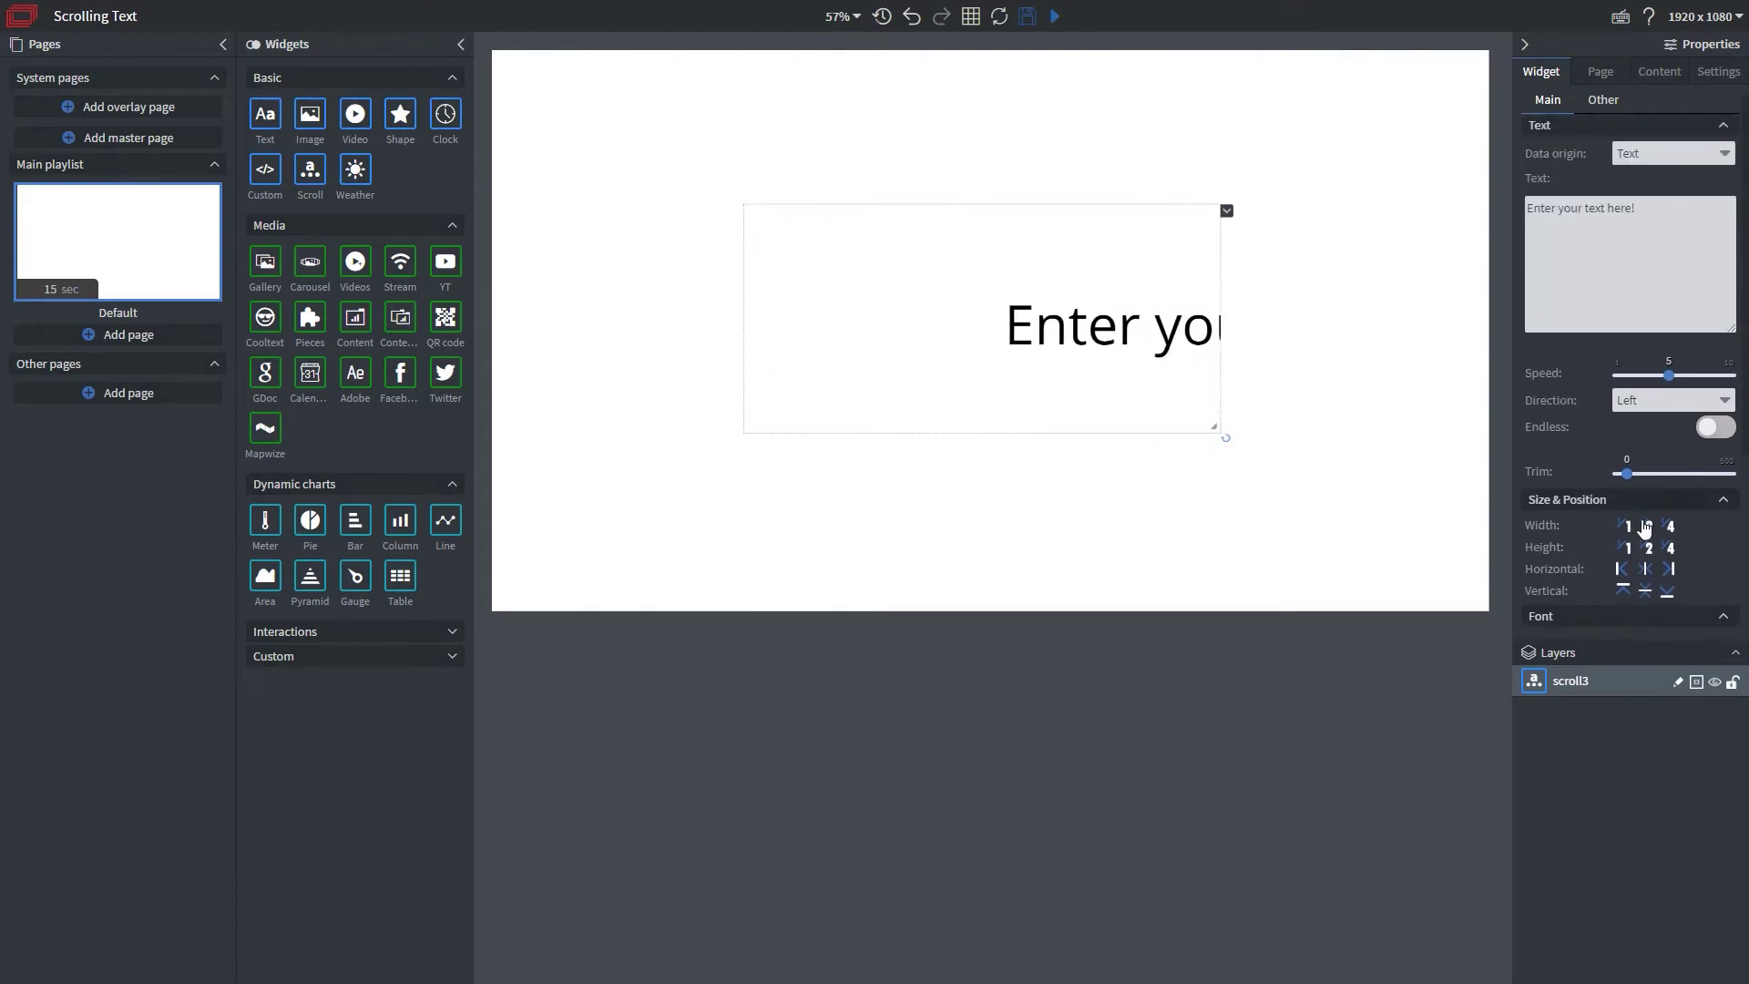
scroll(1645, 526, up, 1)
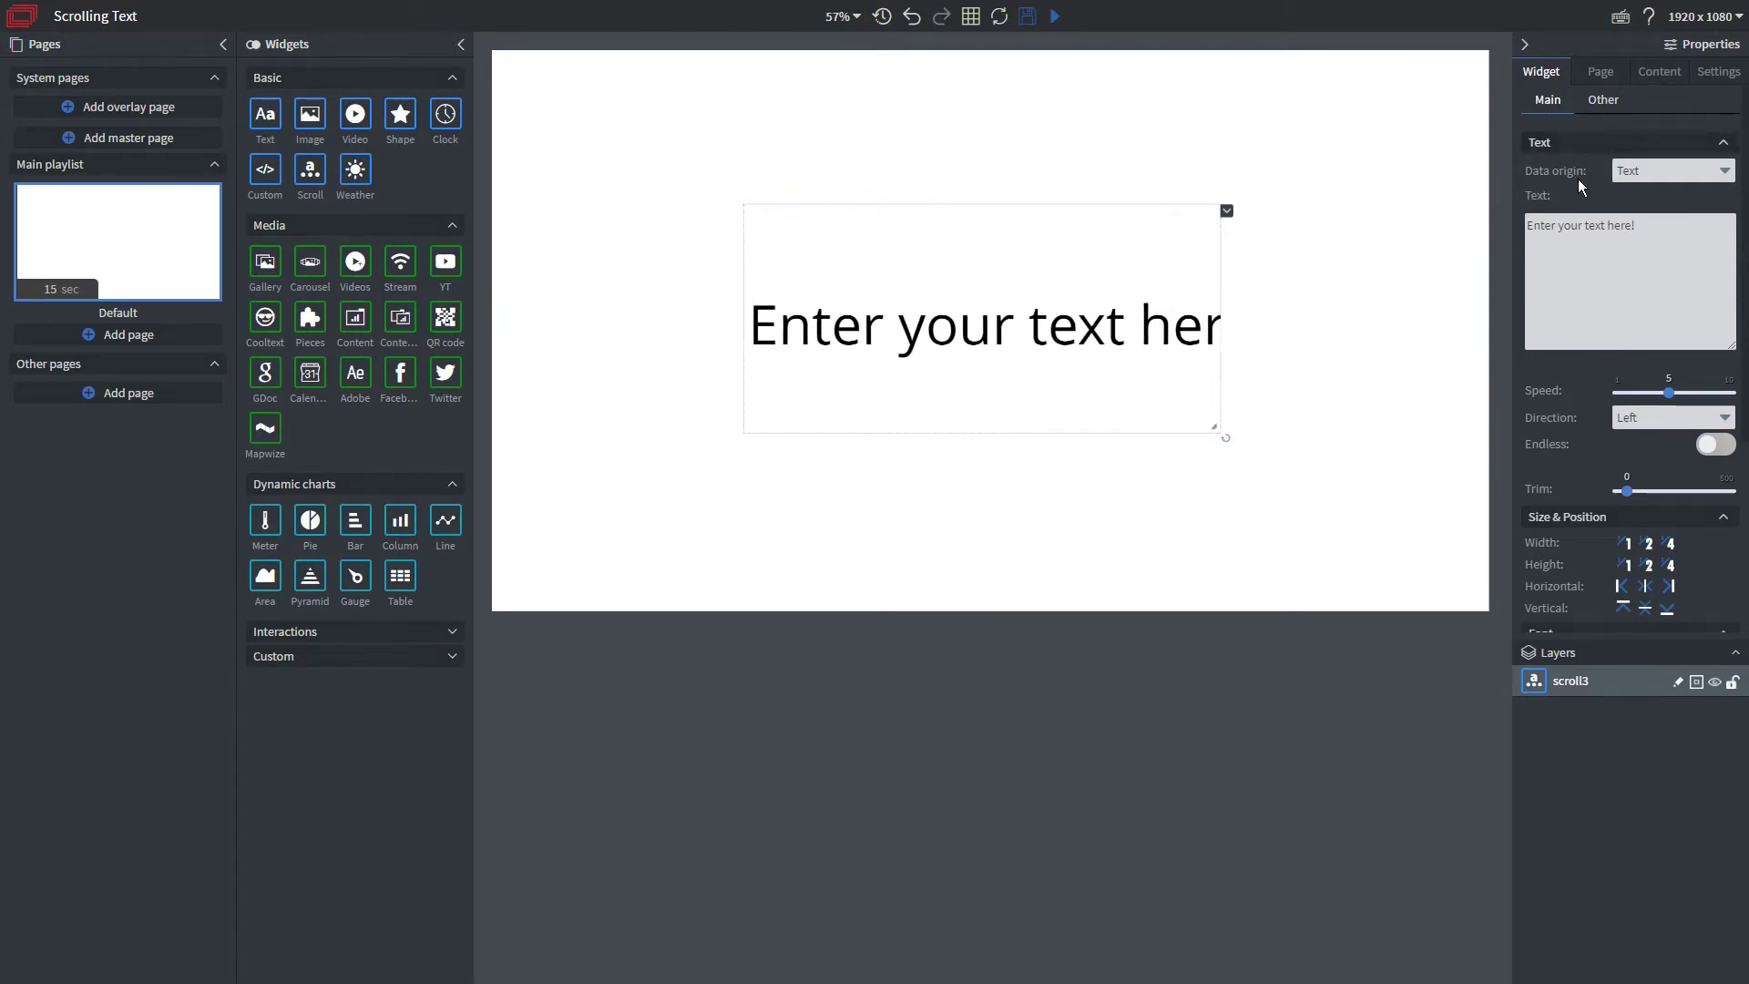
click(1725, 171)
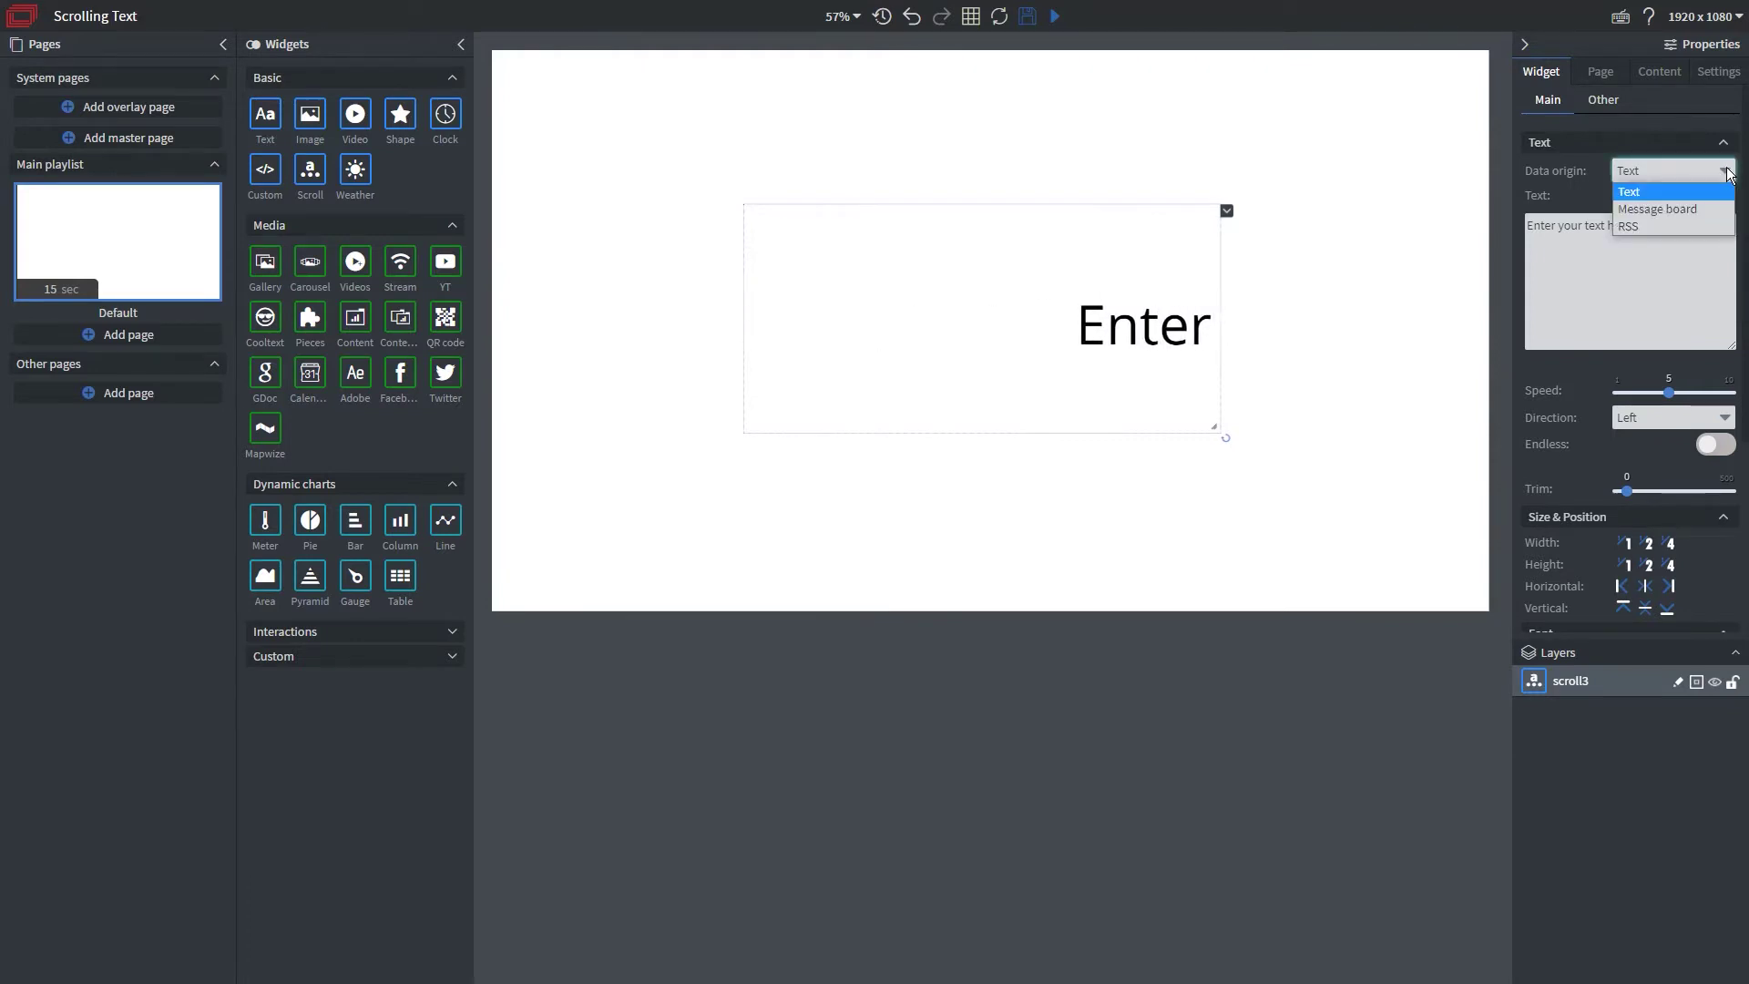
click(1664, 193)
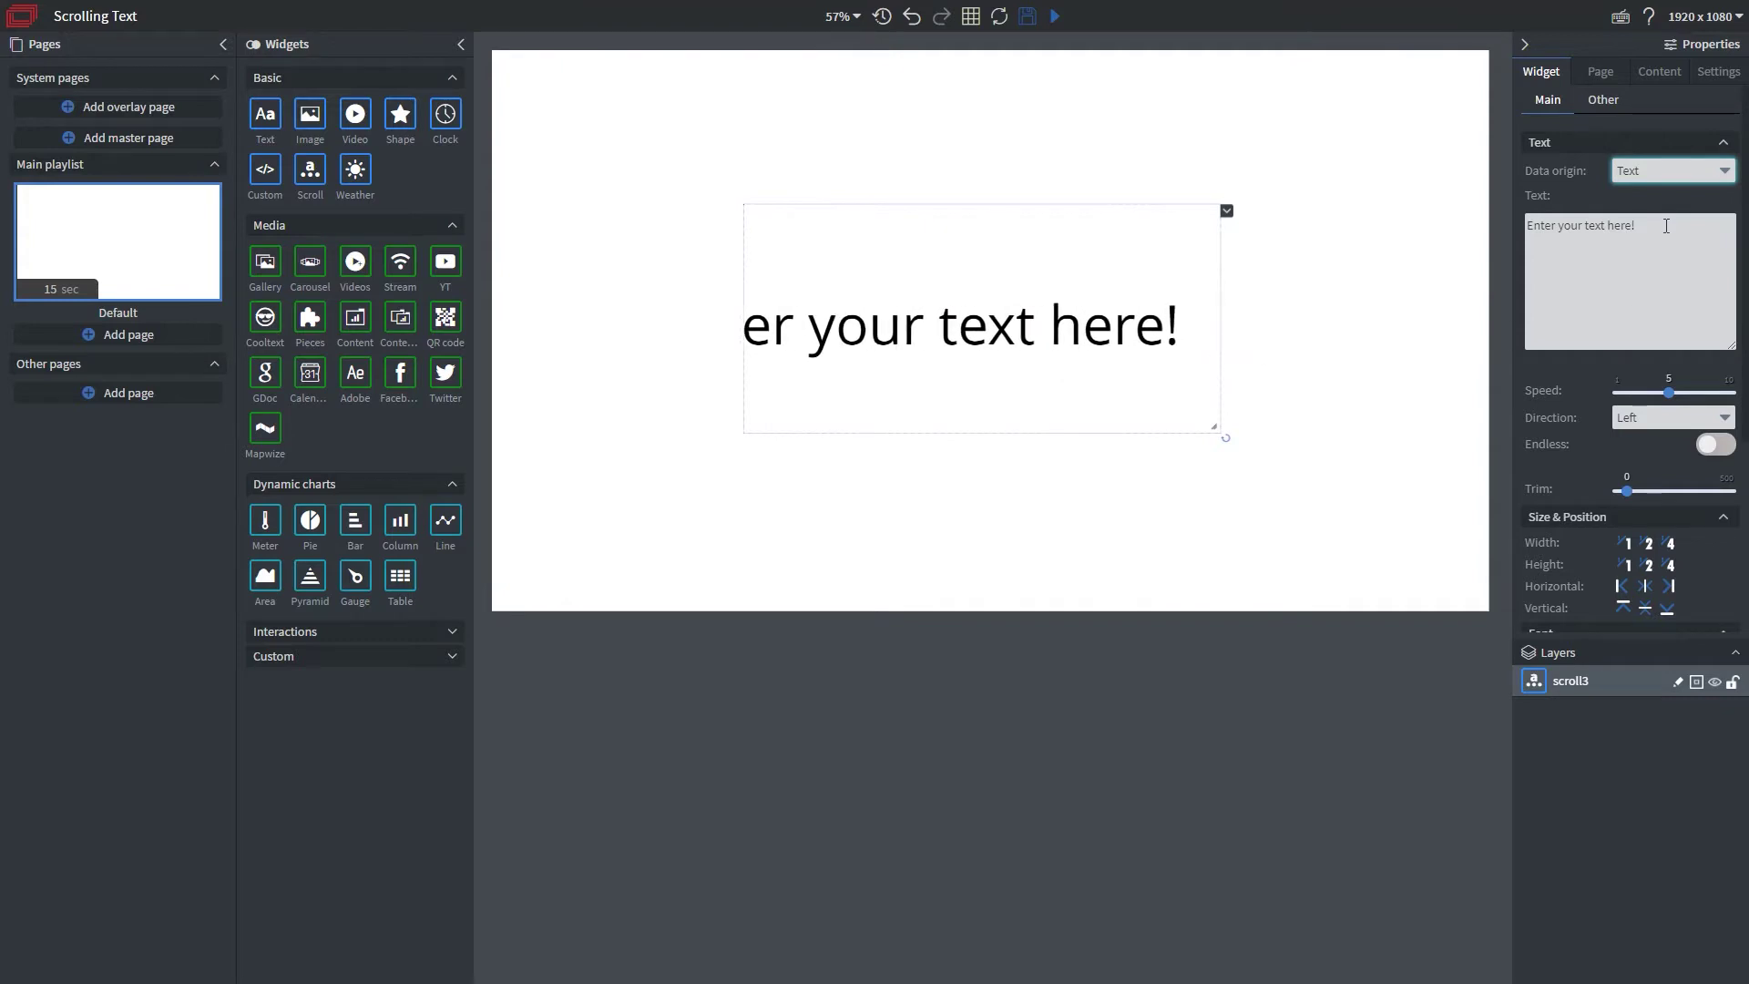
drag(1666, 226, 1494, 228)
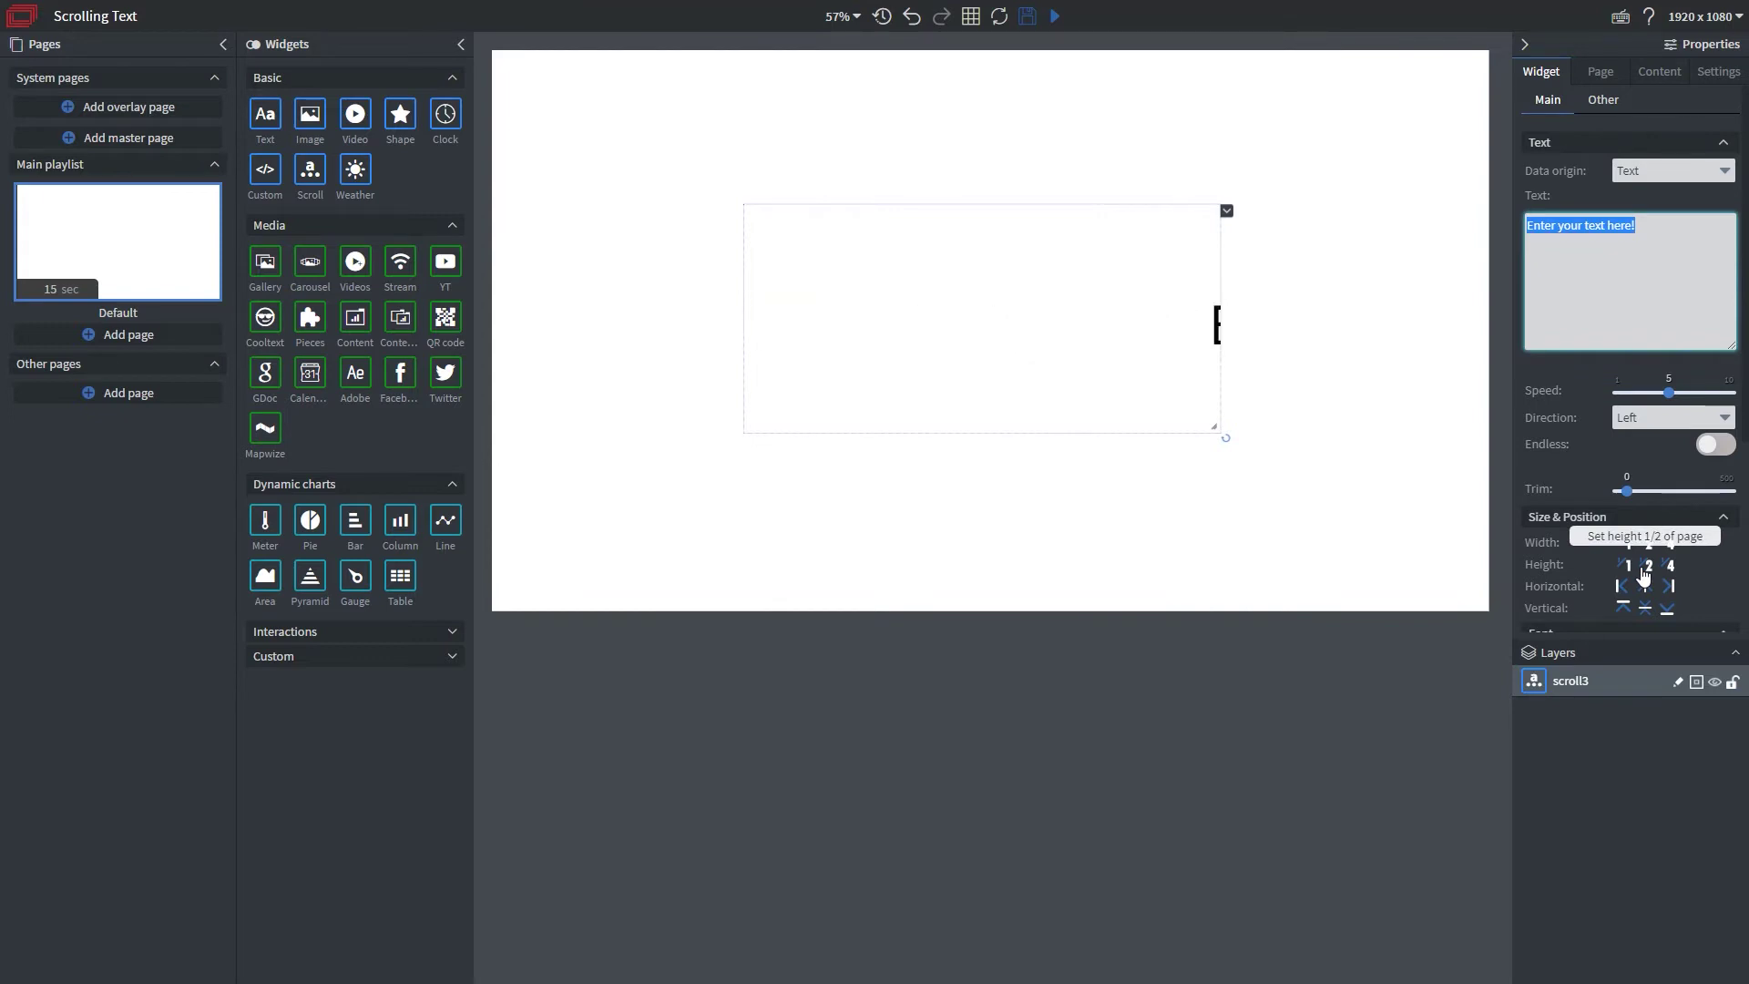
text(Apple)
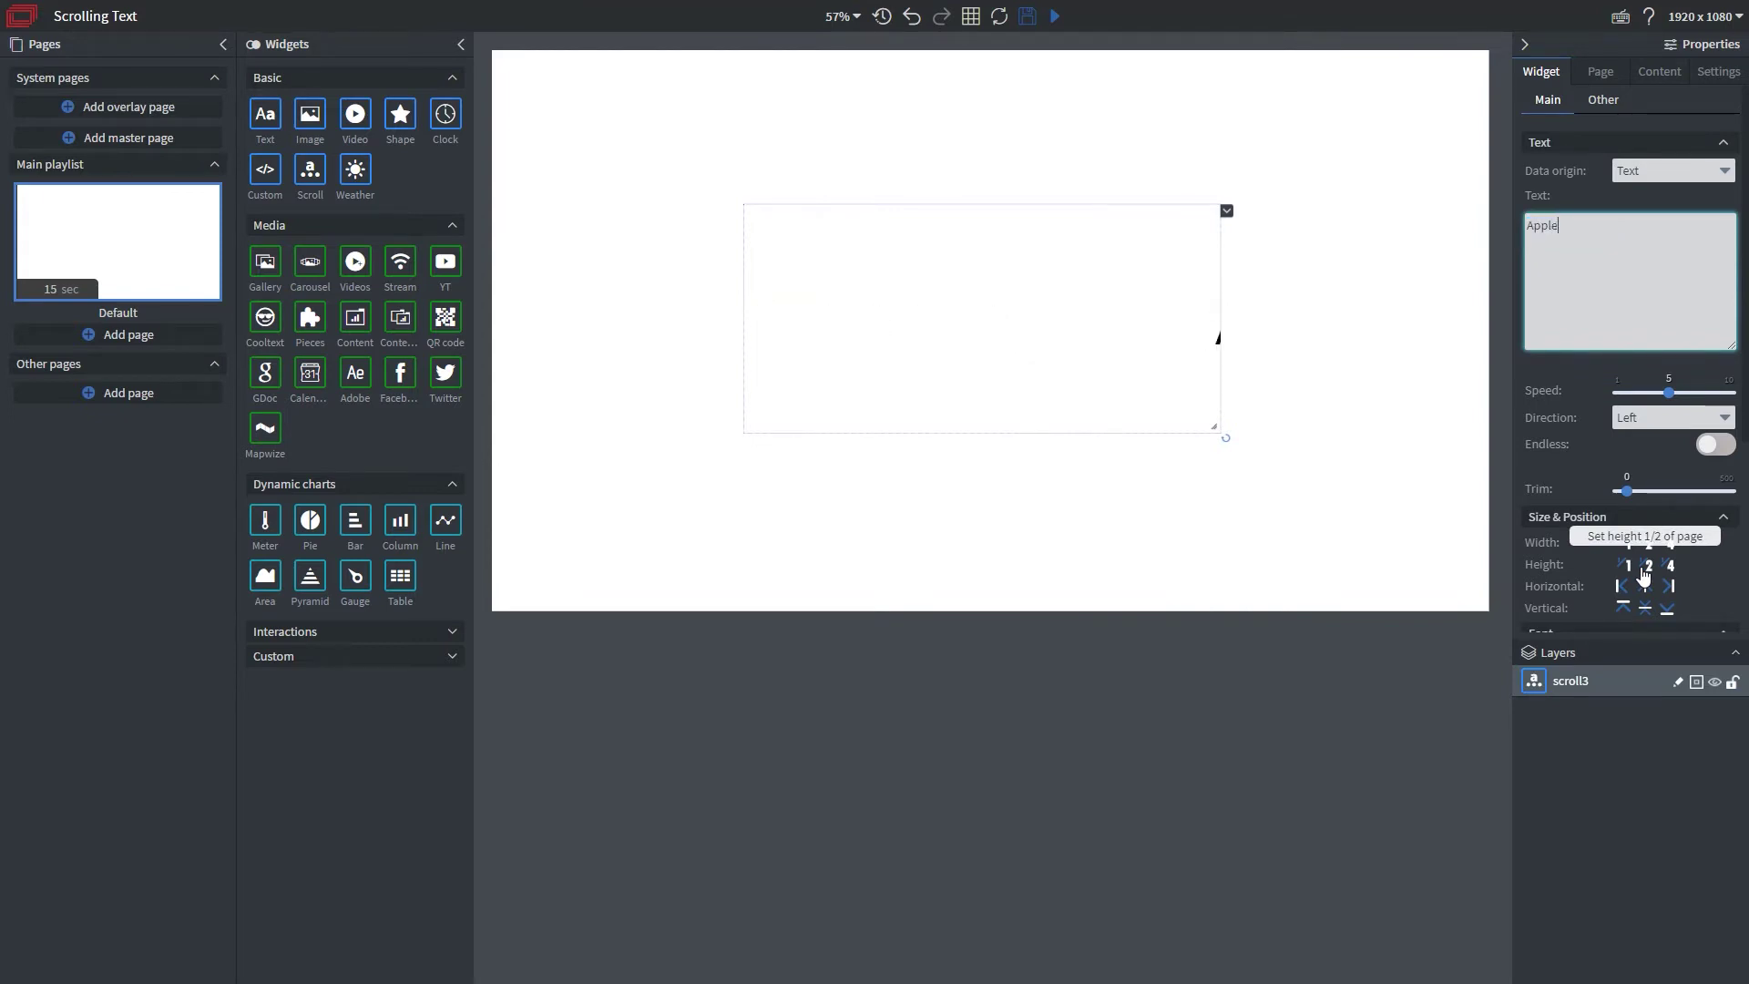
text(s)
key(Return)
text(Oranges)
key(Return)
text(Peaches Oranges)
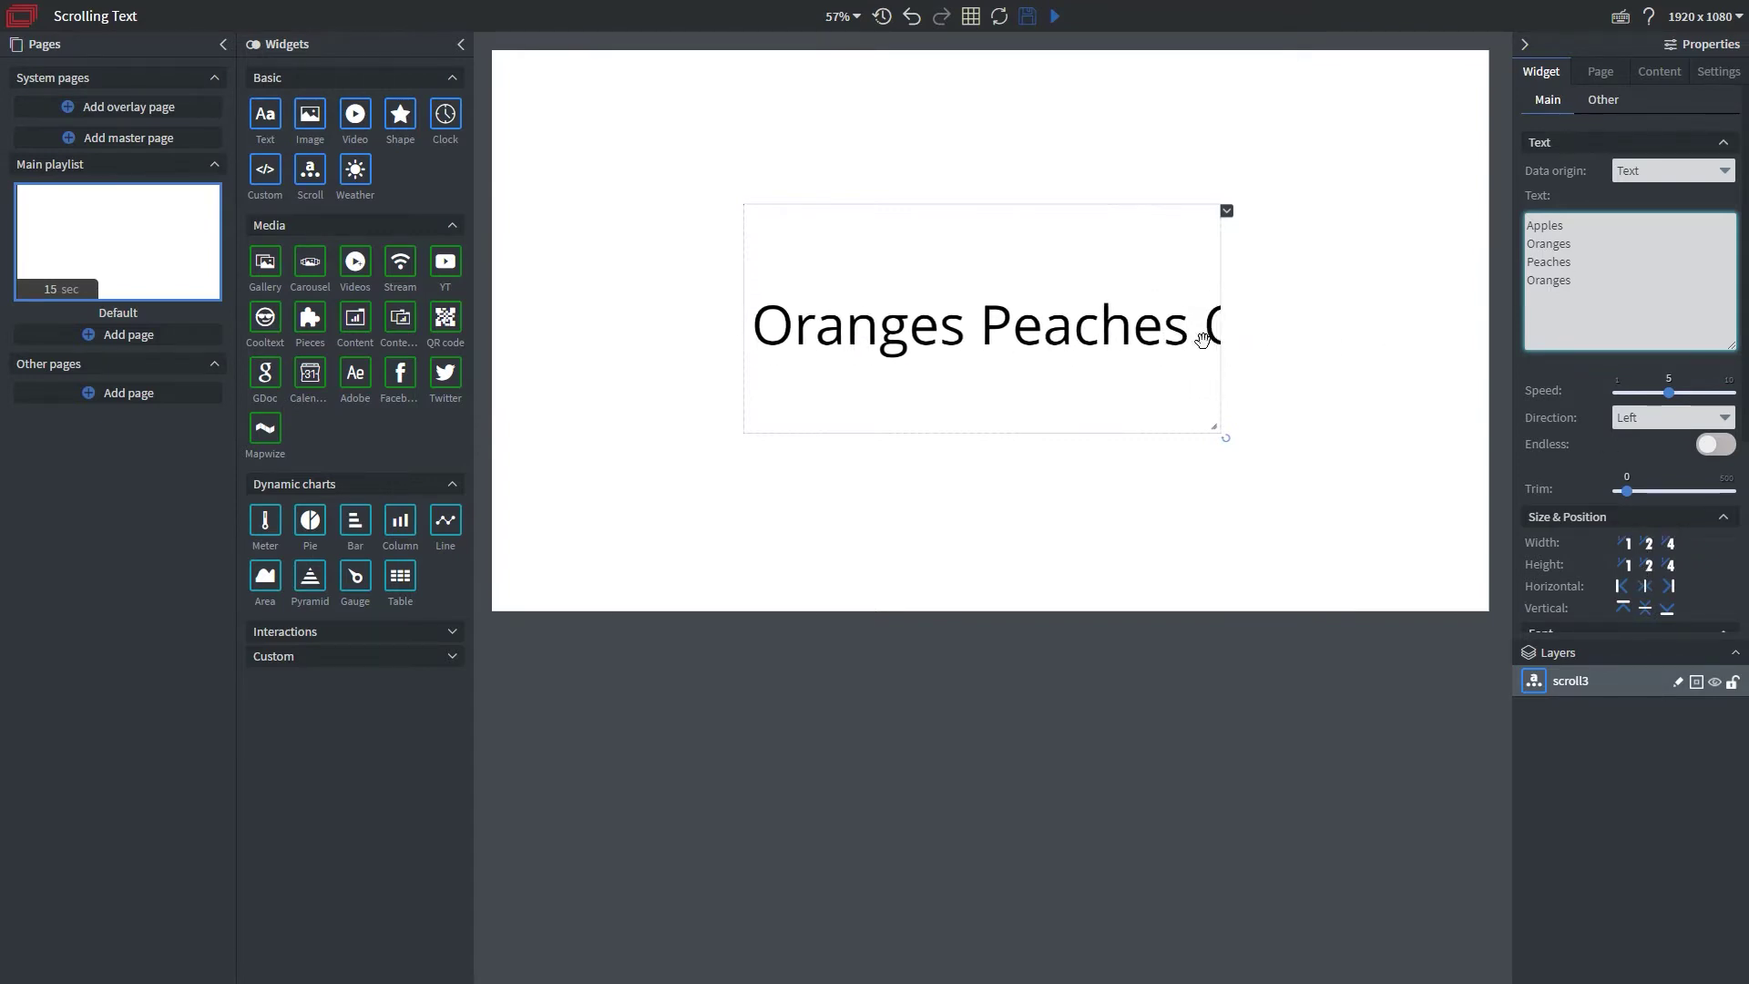
- Try scroll speed 3 and direction Right, returning them to speed 5 and direction Left
click(1649, 393)
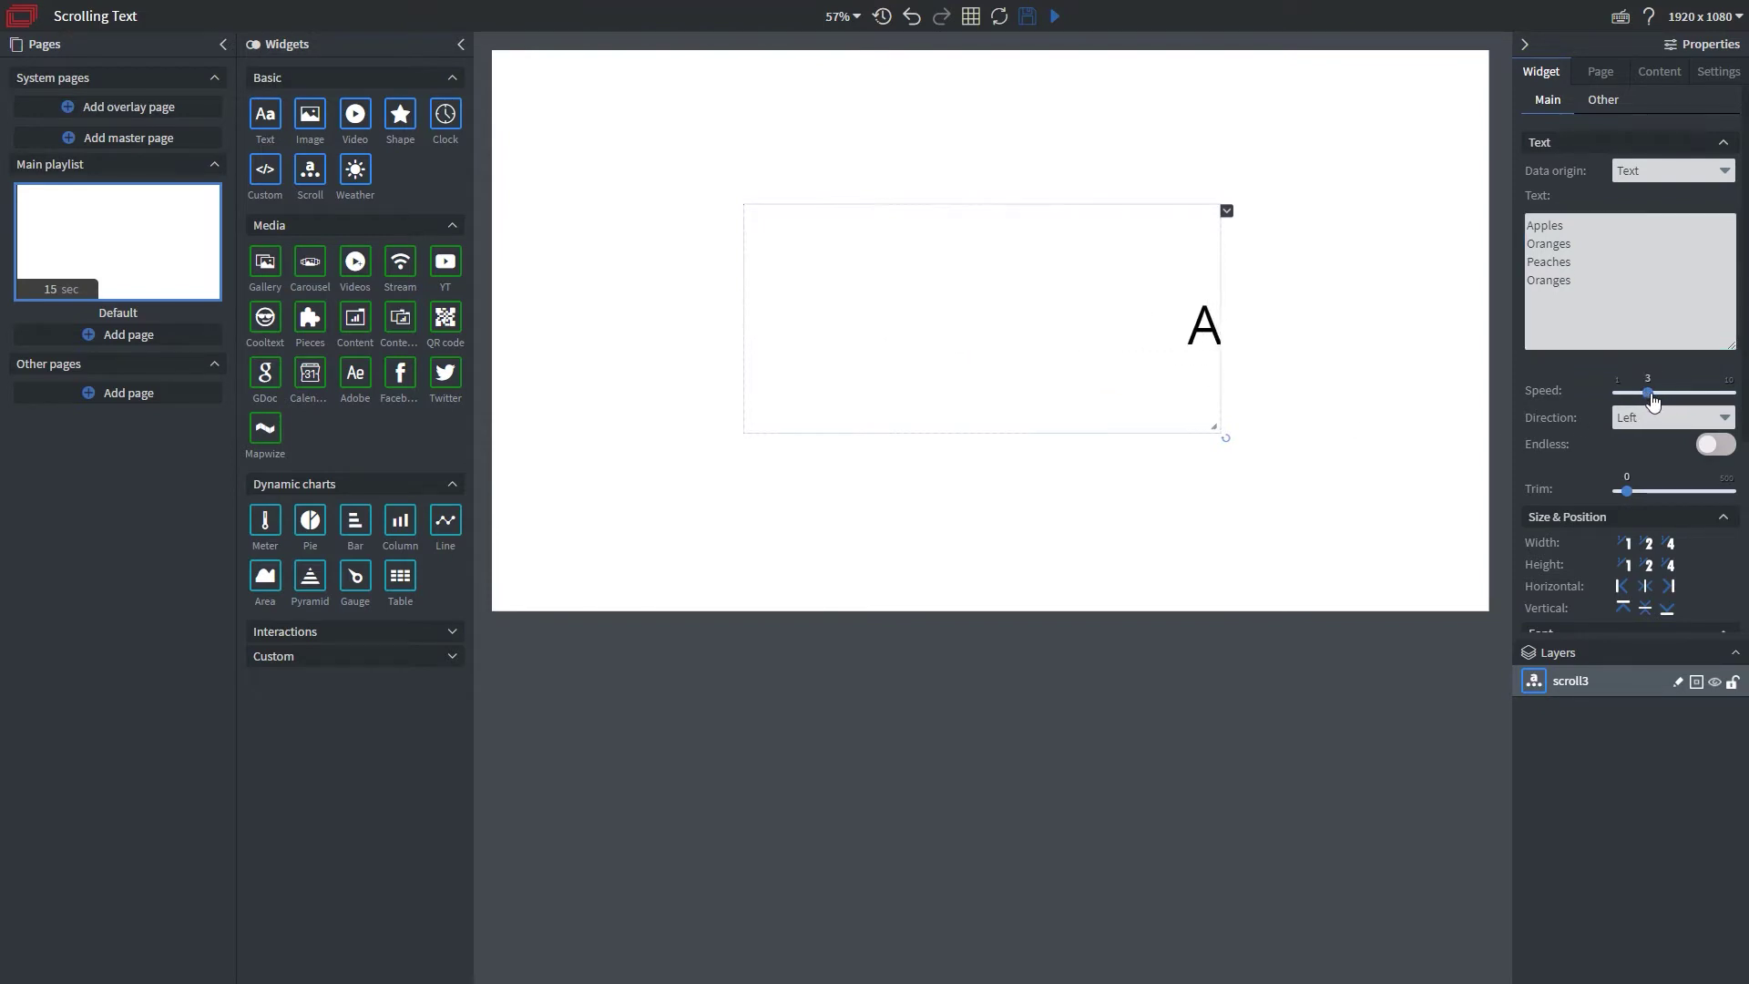
mouse_move(1654, 401)
mouse_down()
mouse_move(1697, 402)
mouse_move(1668, 401)
mouse_up()
click(1629, 417)
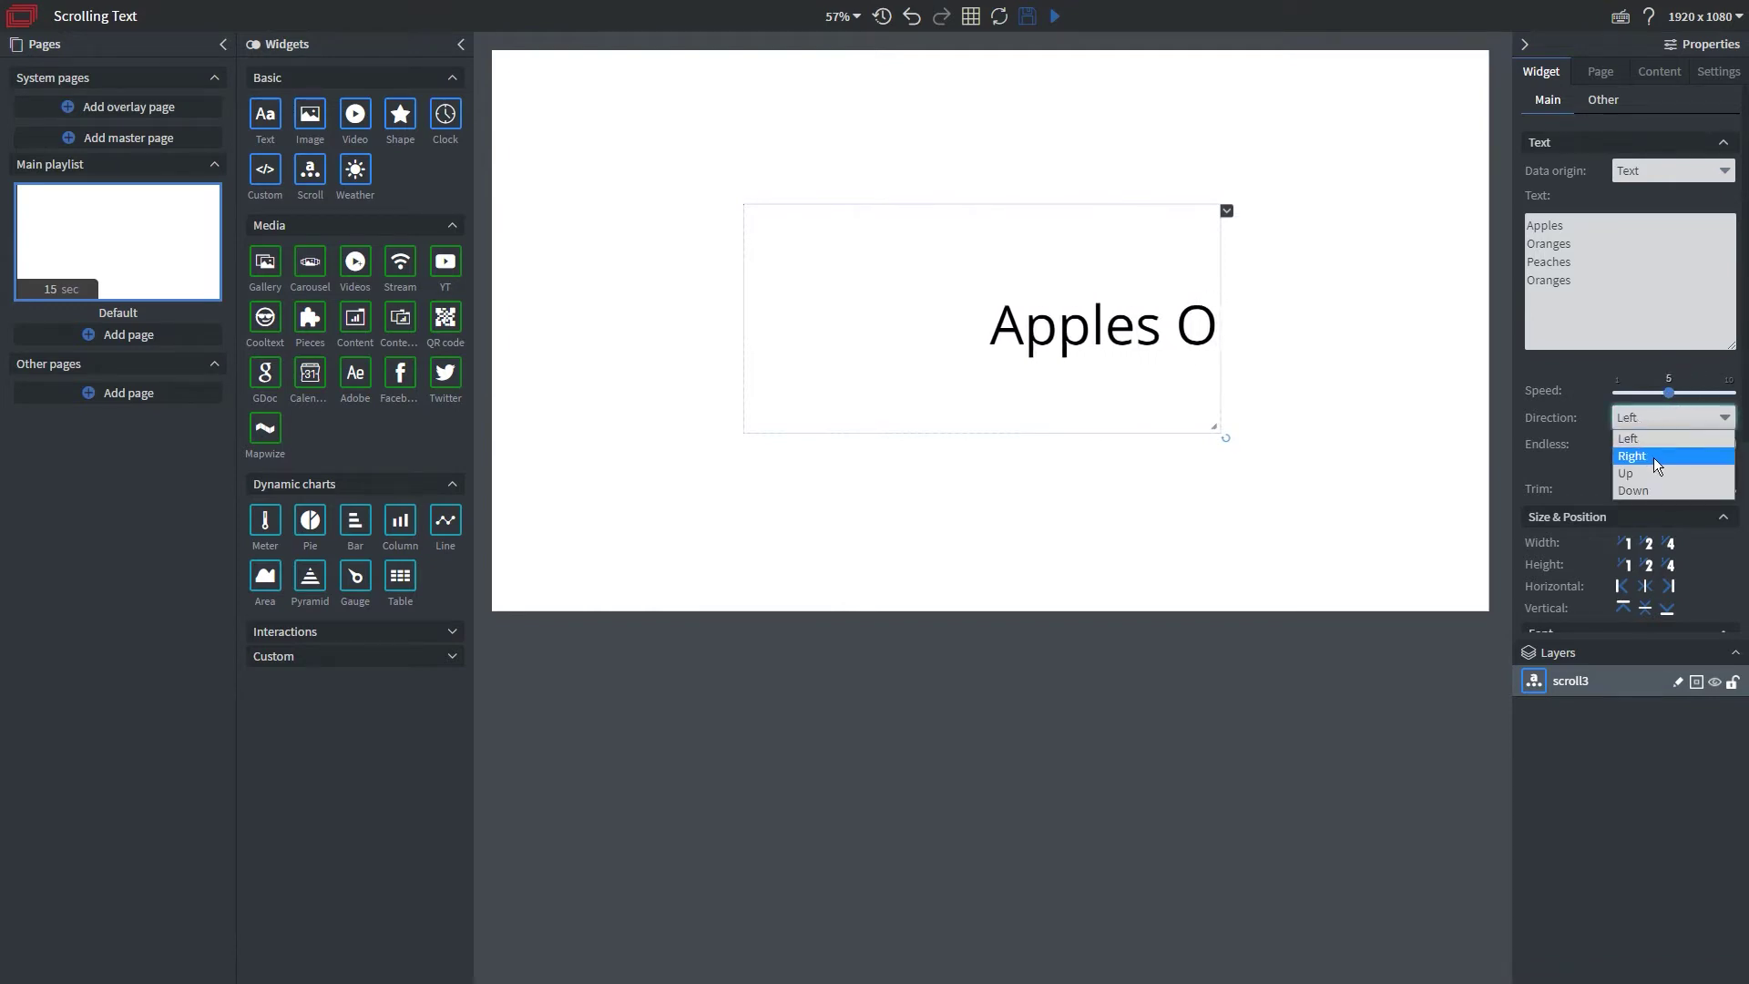
click(1653, 457)
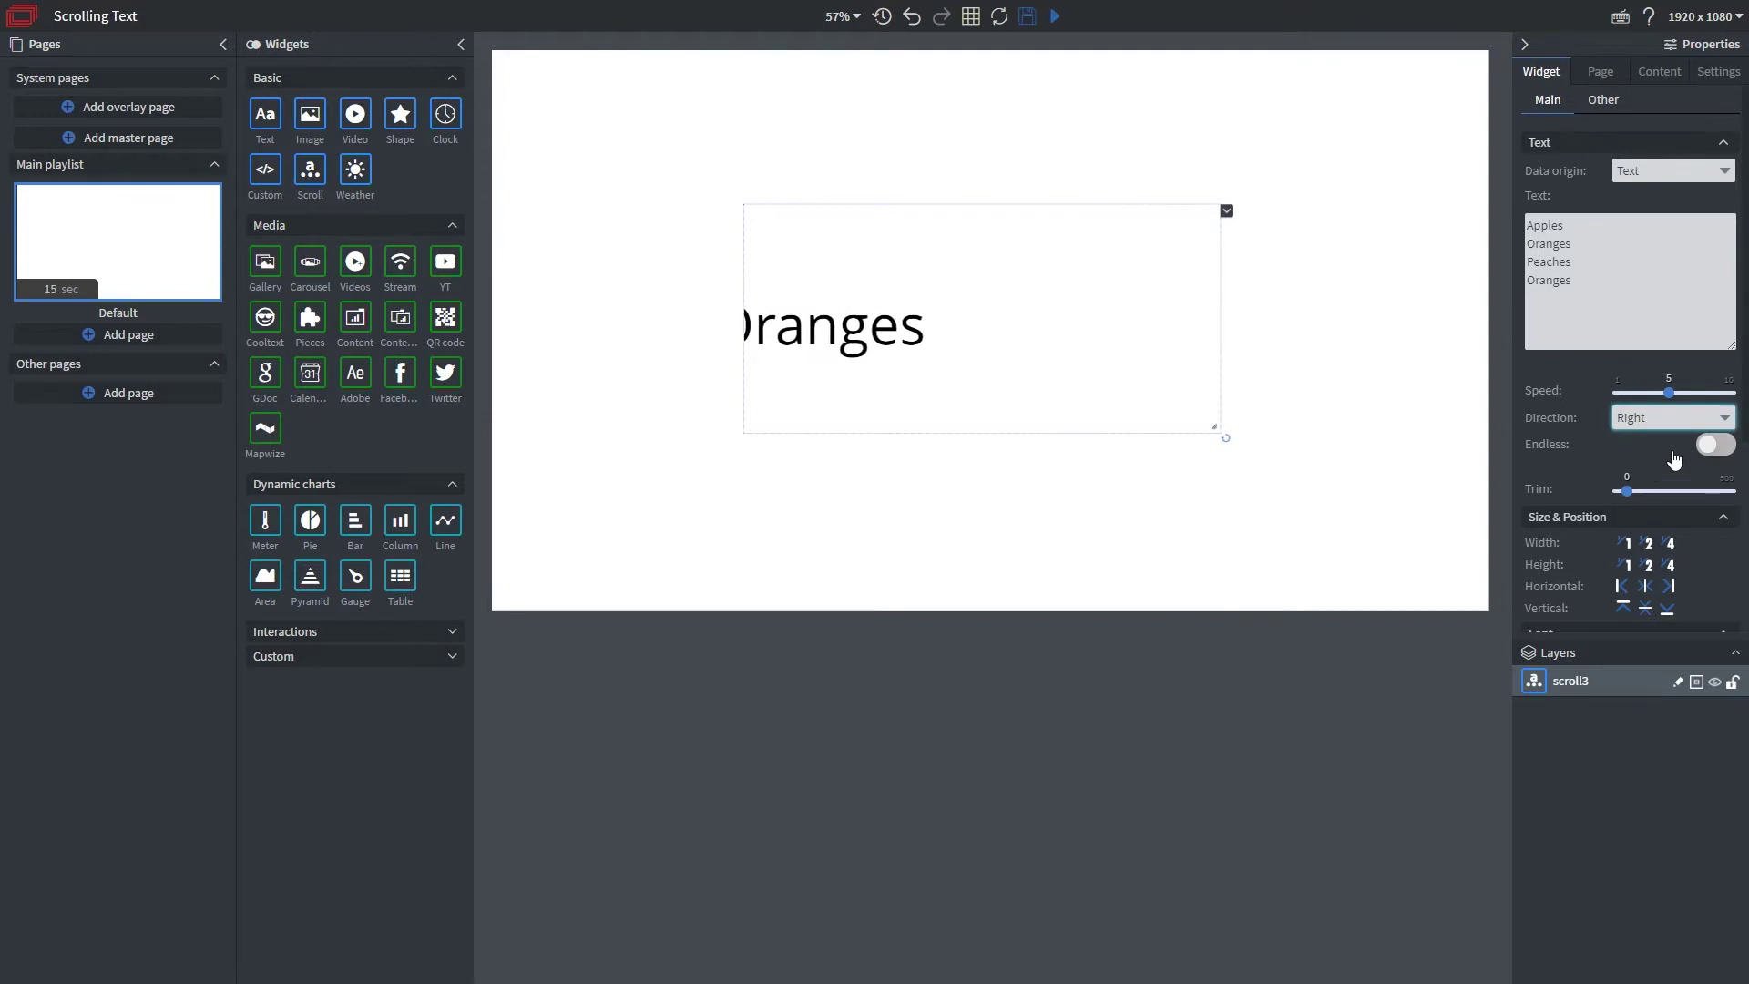
click(1676, 418)
click(1676, 440)
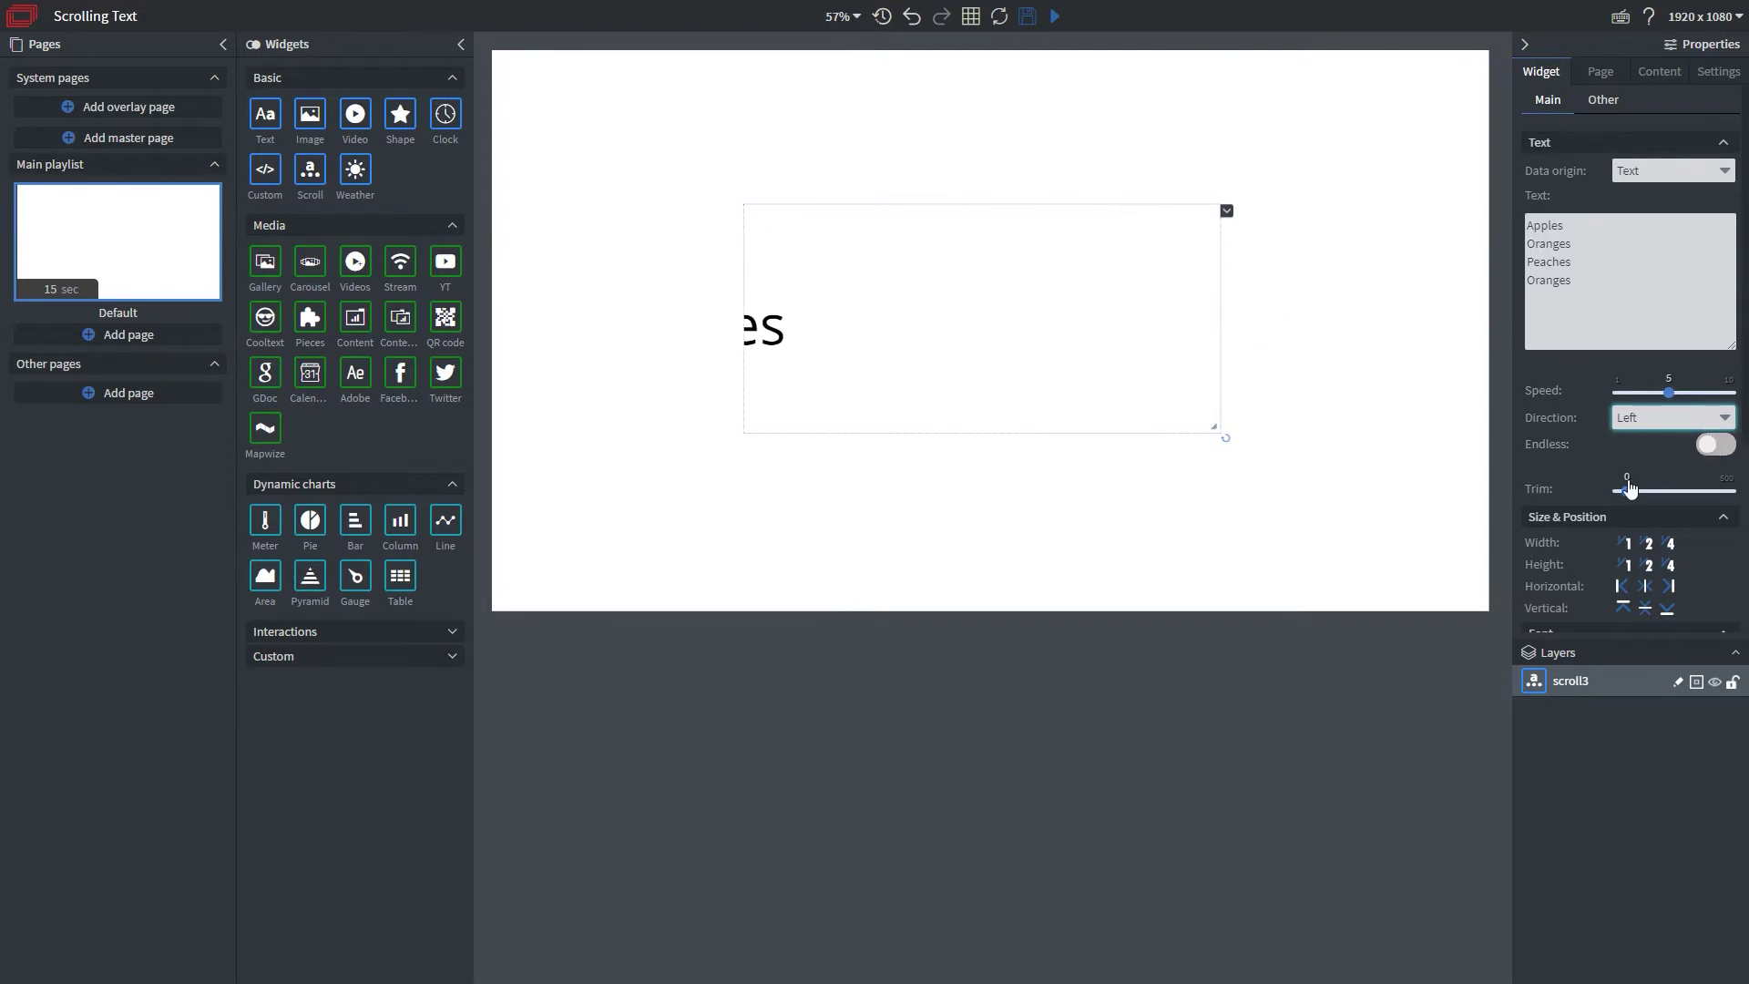
- Set the scroll widget's Trim to 245 and turn on Endless scrolling
drag(1628, 491, 1674, 496)
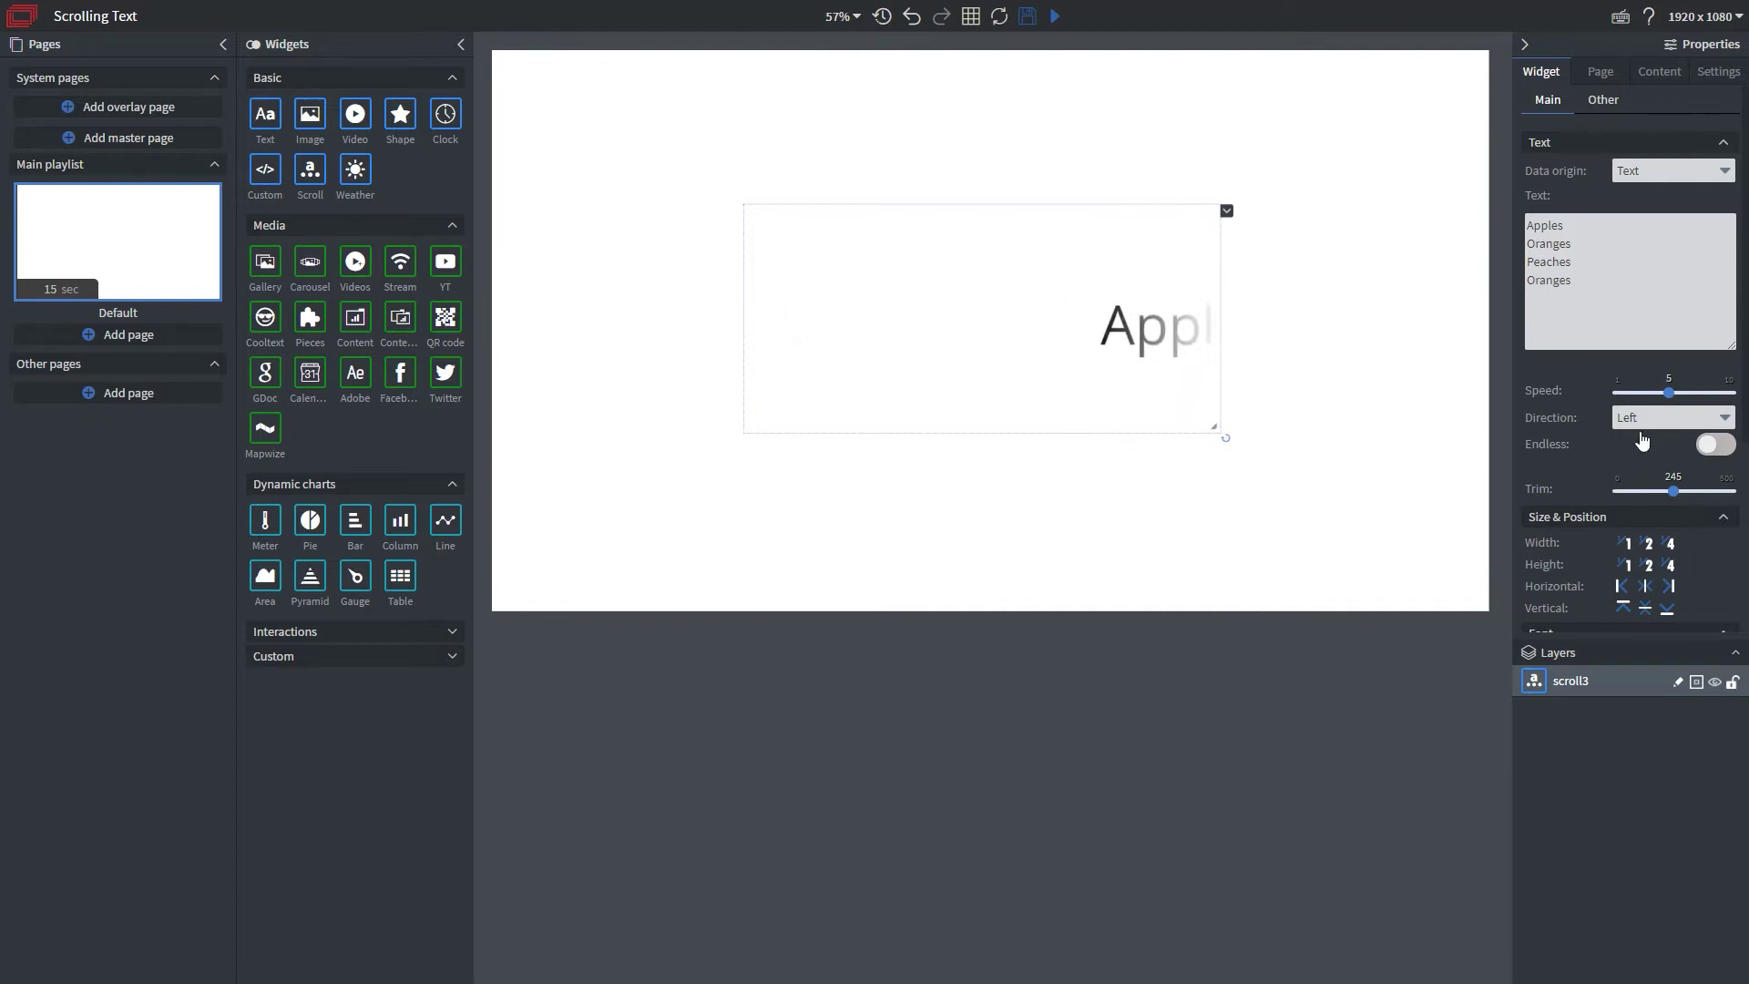
click(1720, 444)
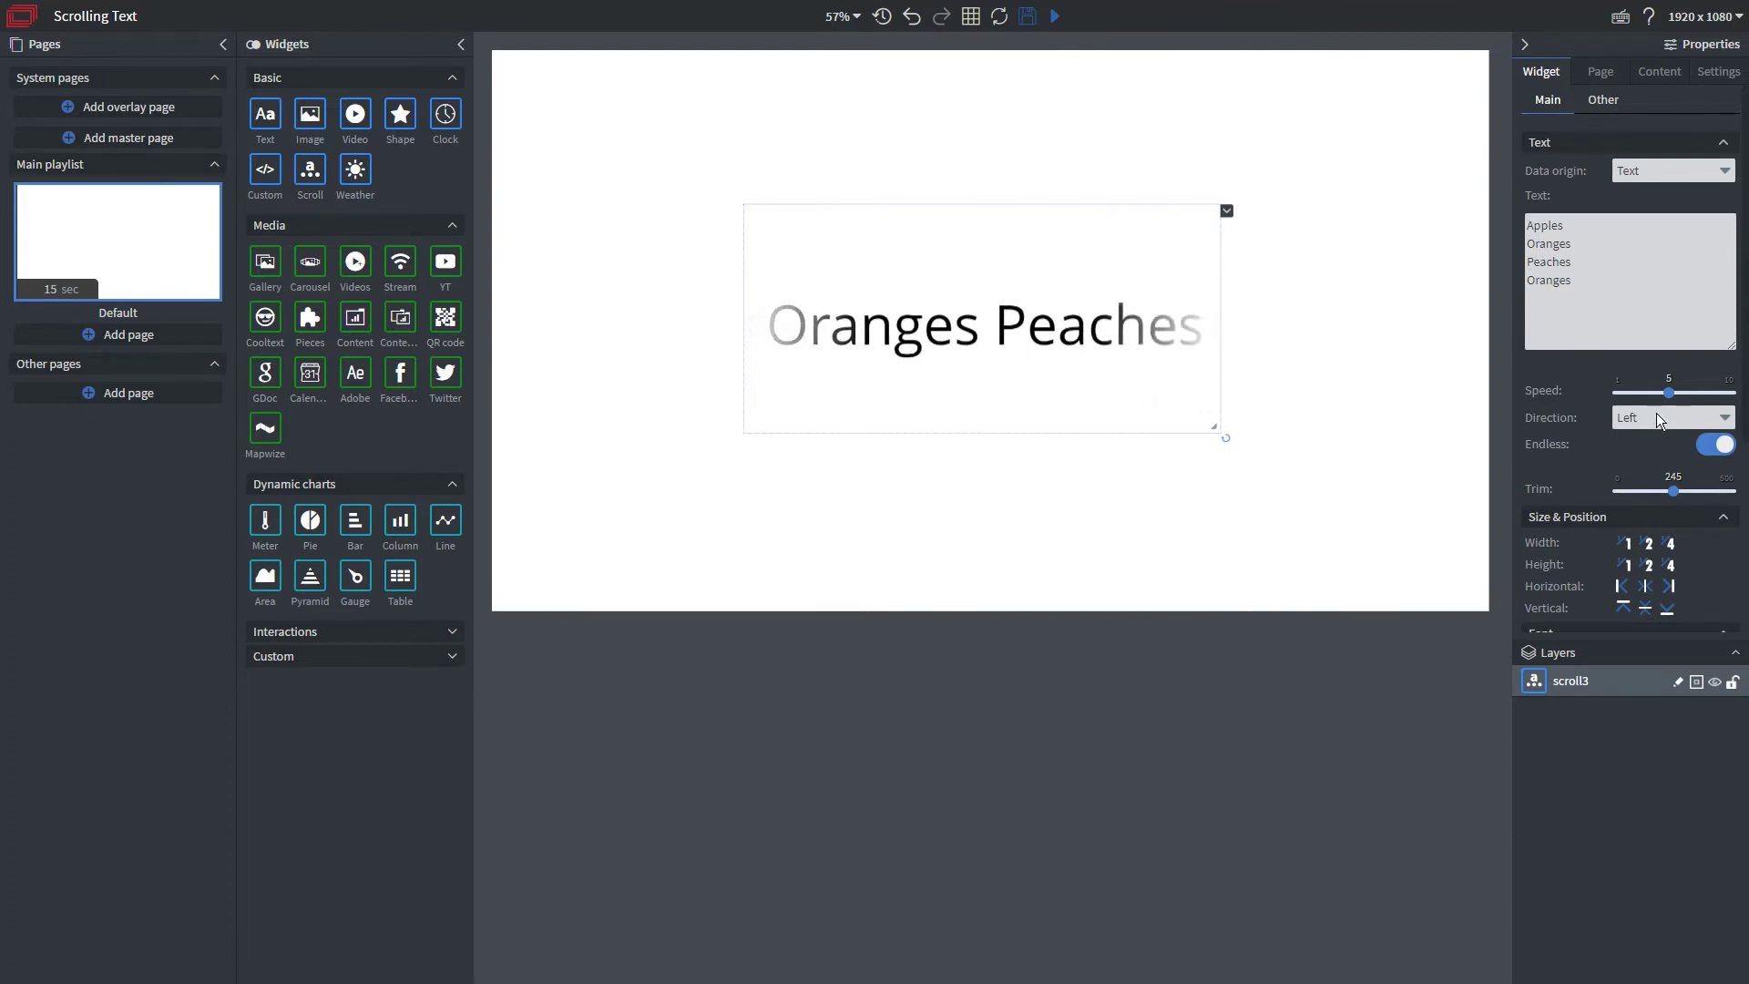
- Change the scroll text's font family to SourceSansPro-SemiBold
scroll(1658, 419, down, 3)
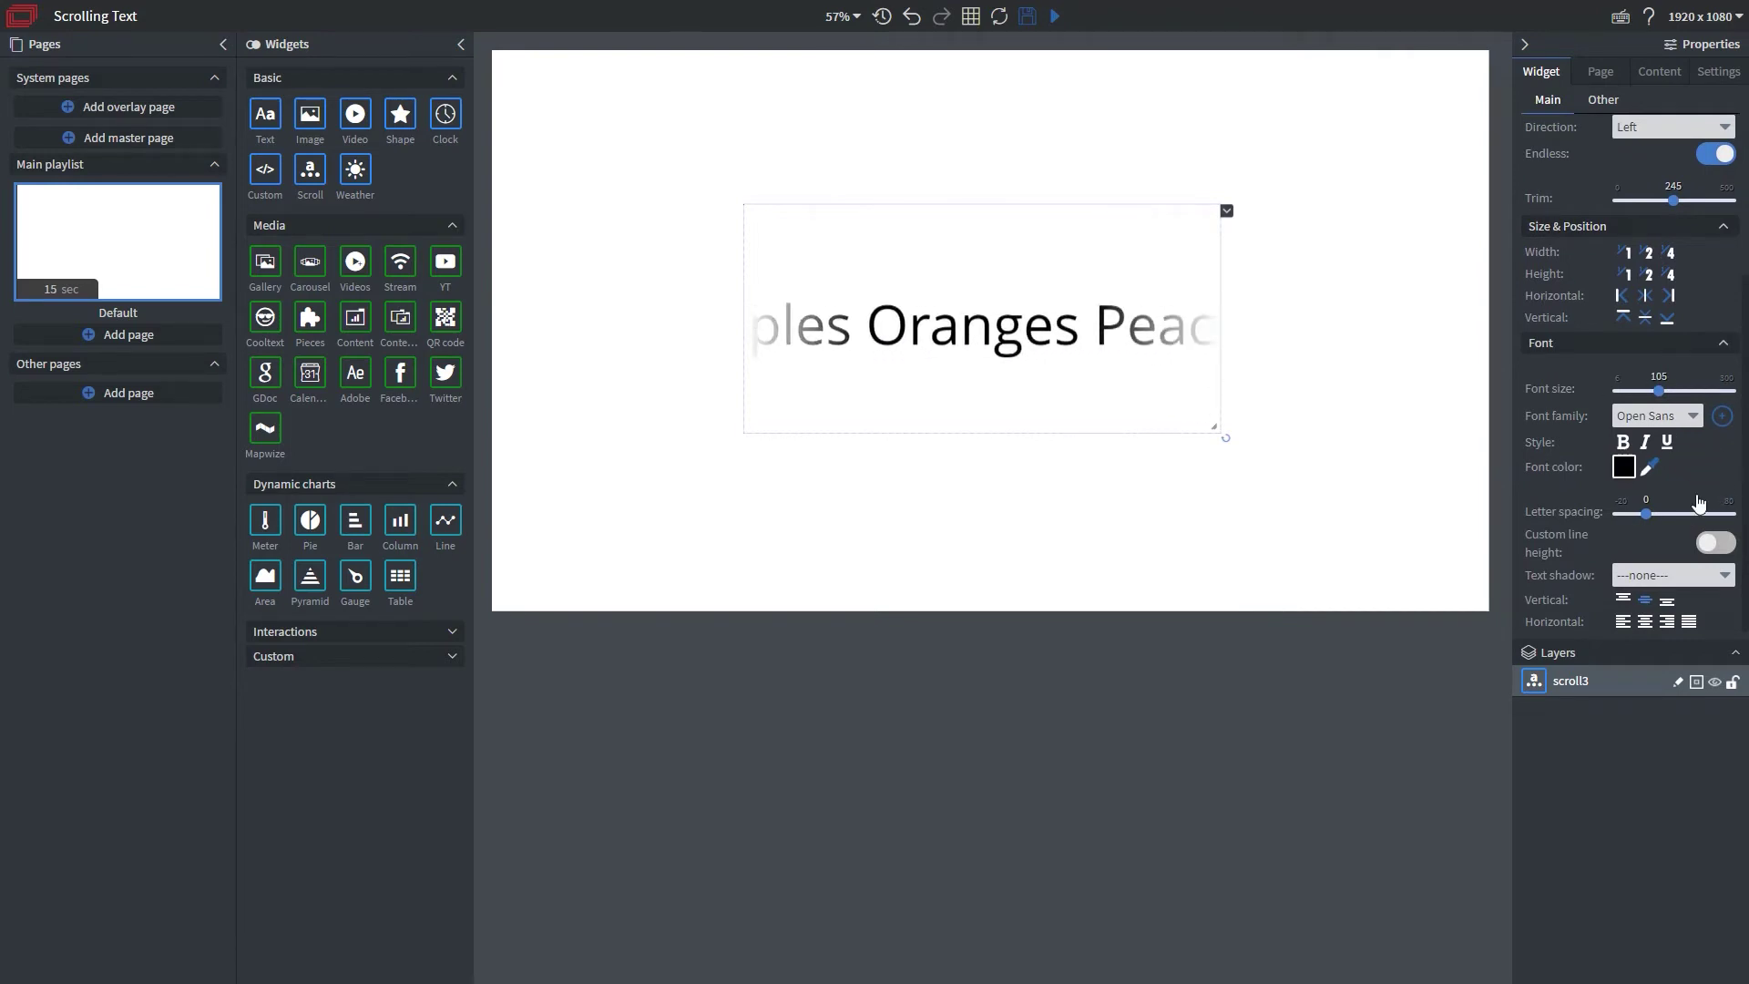
click(1692, 417)
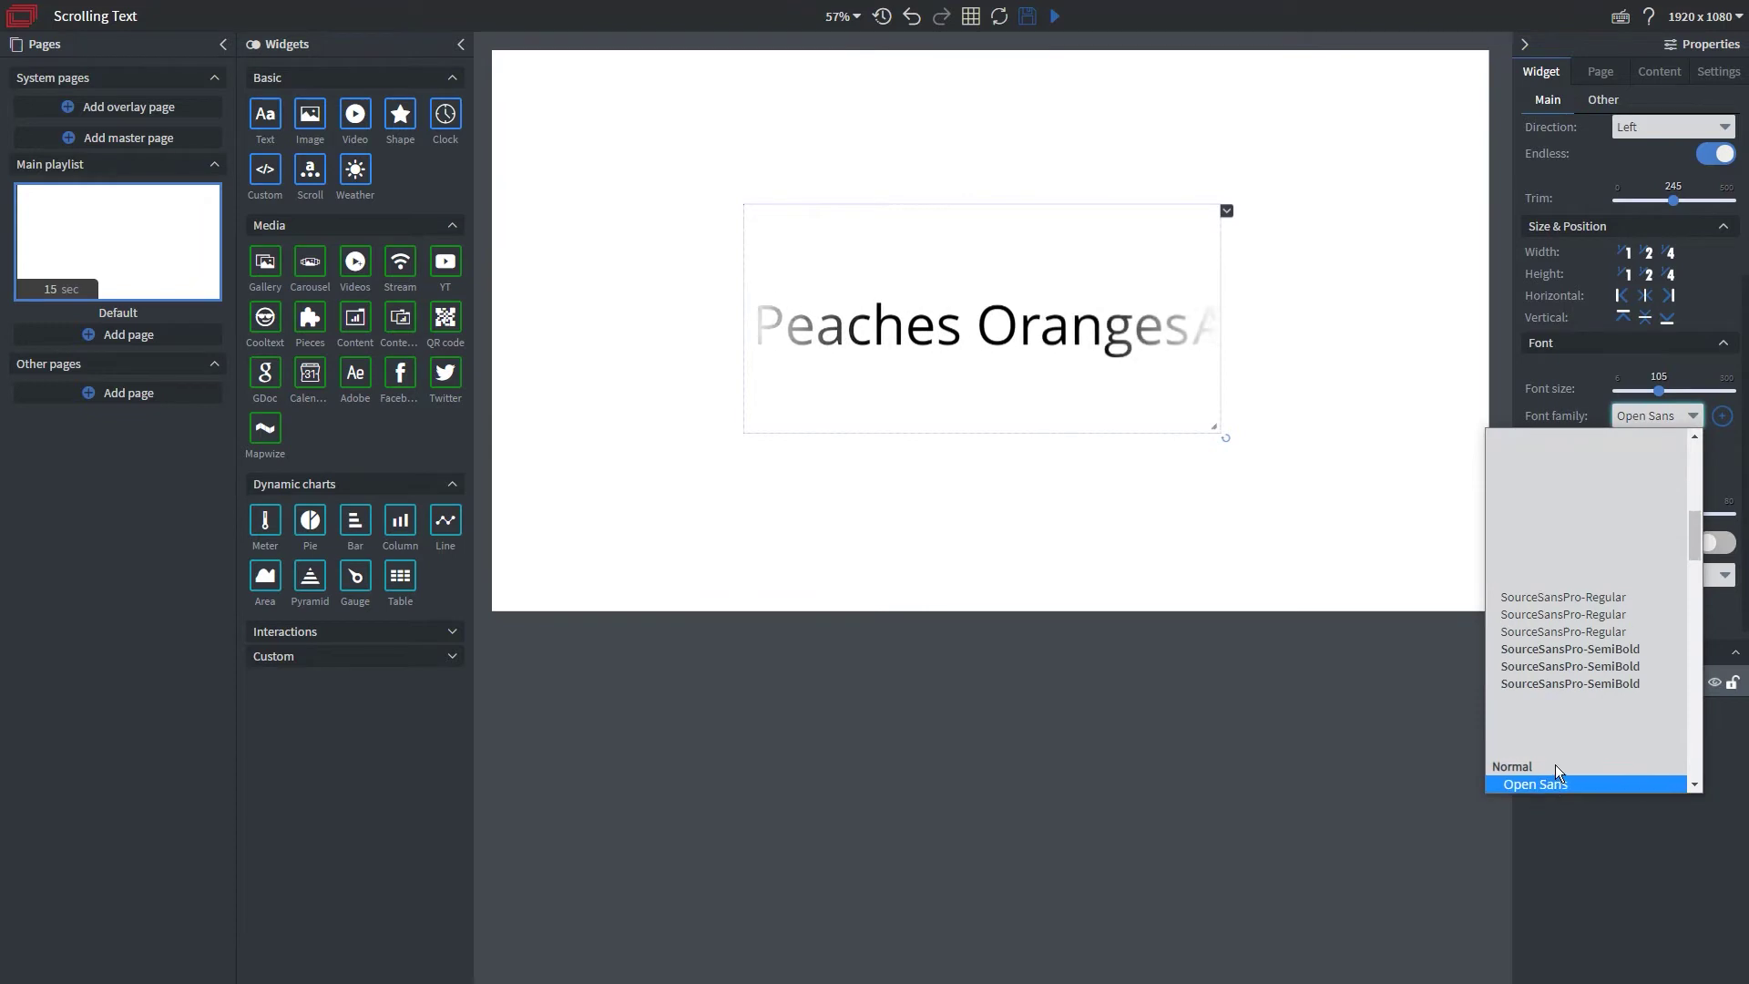
click(1605, 654)
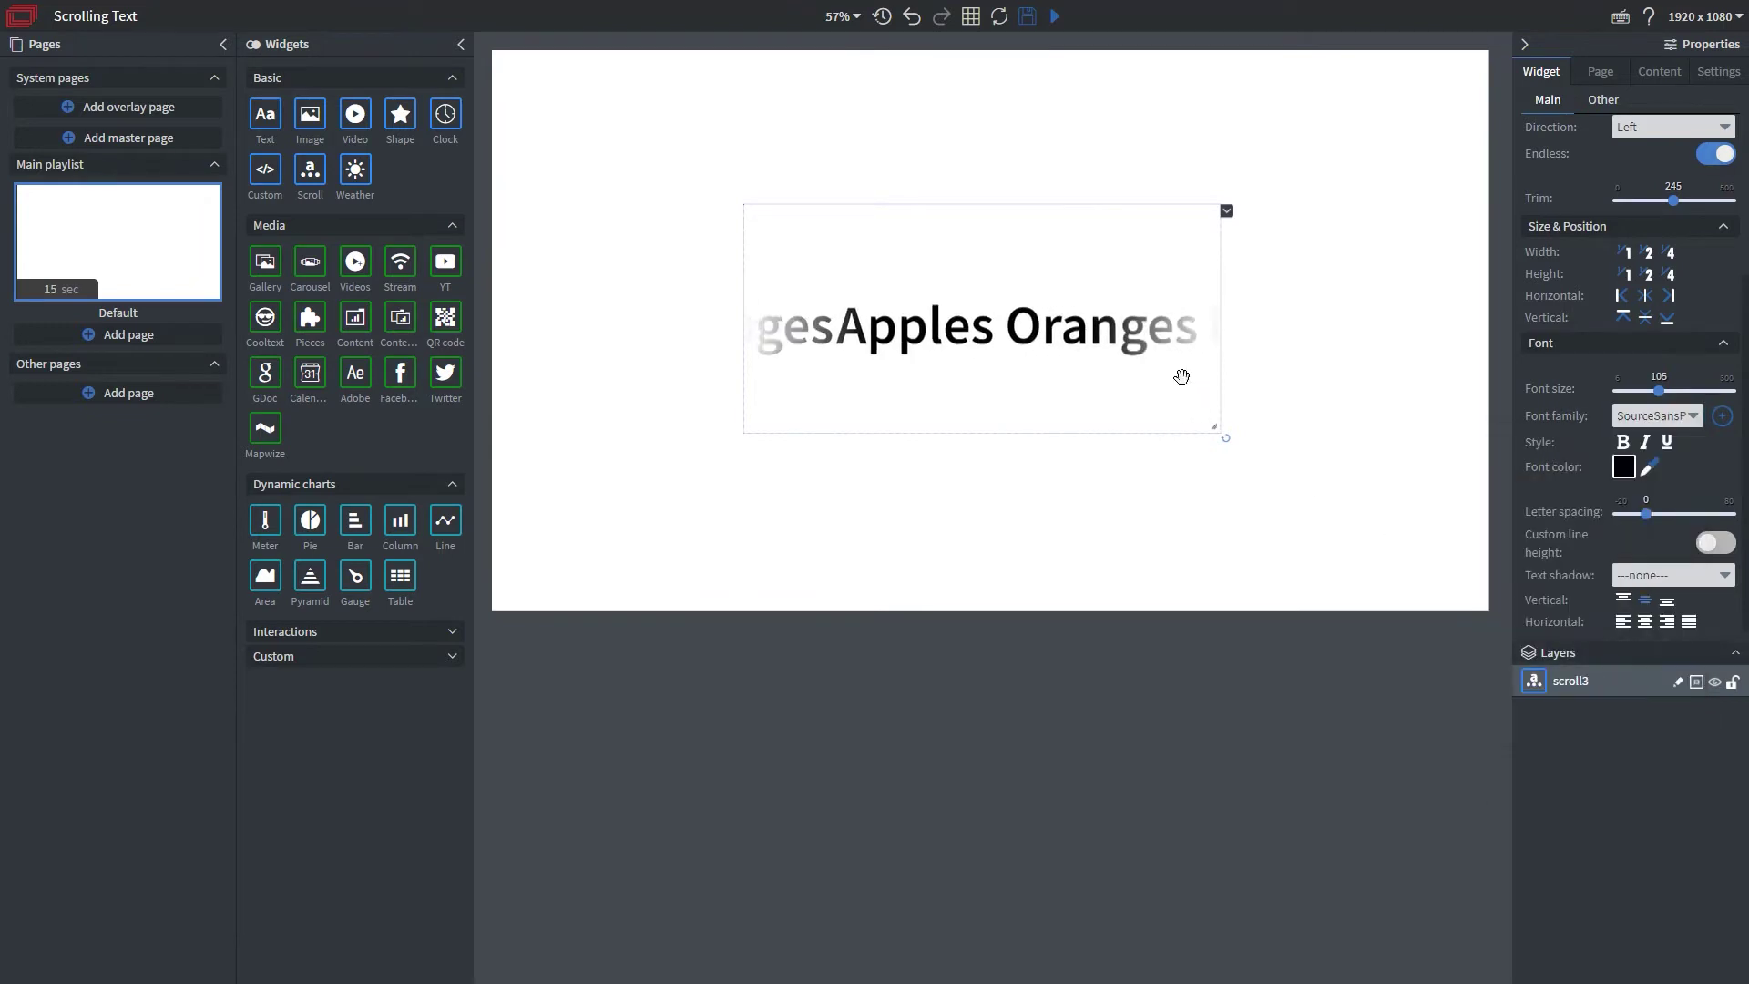
scroll(1658, 429, up, 3)
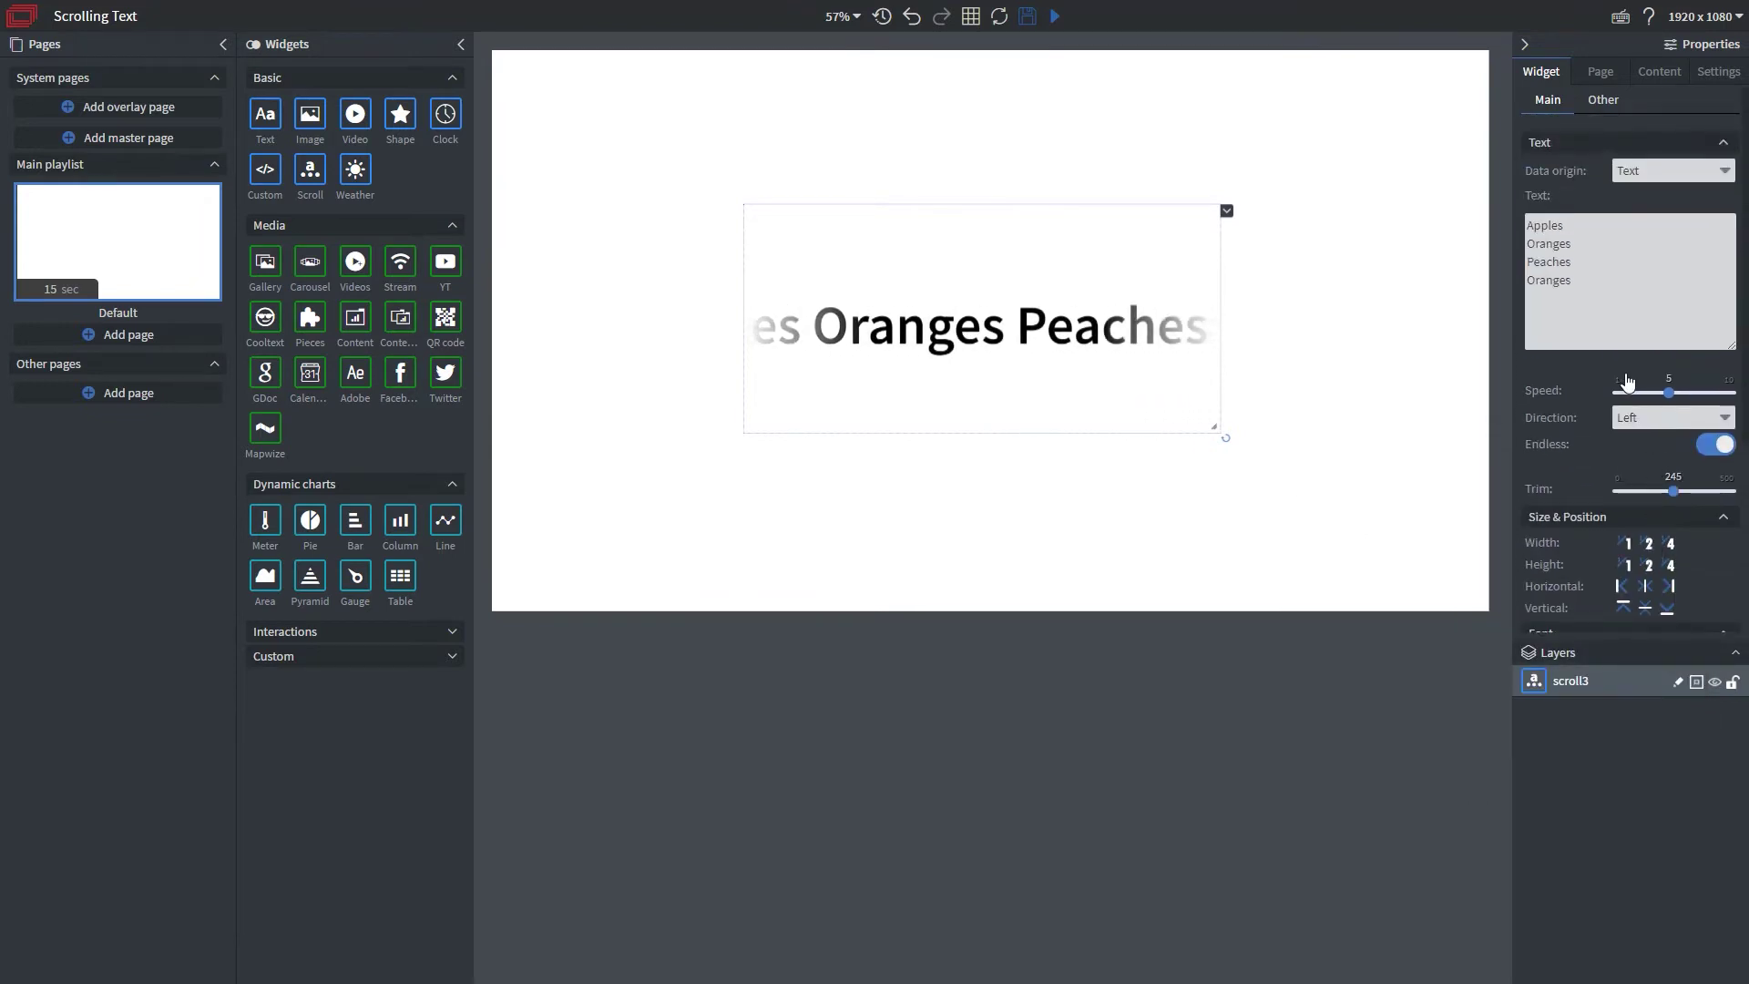
click(1676, 171)
click(1682, 221)
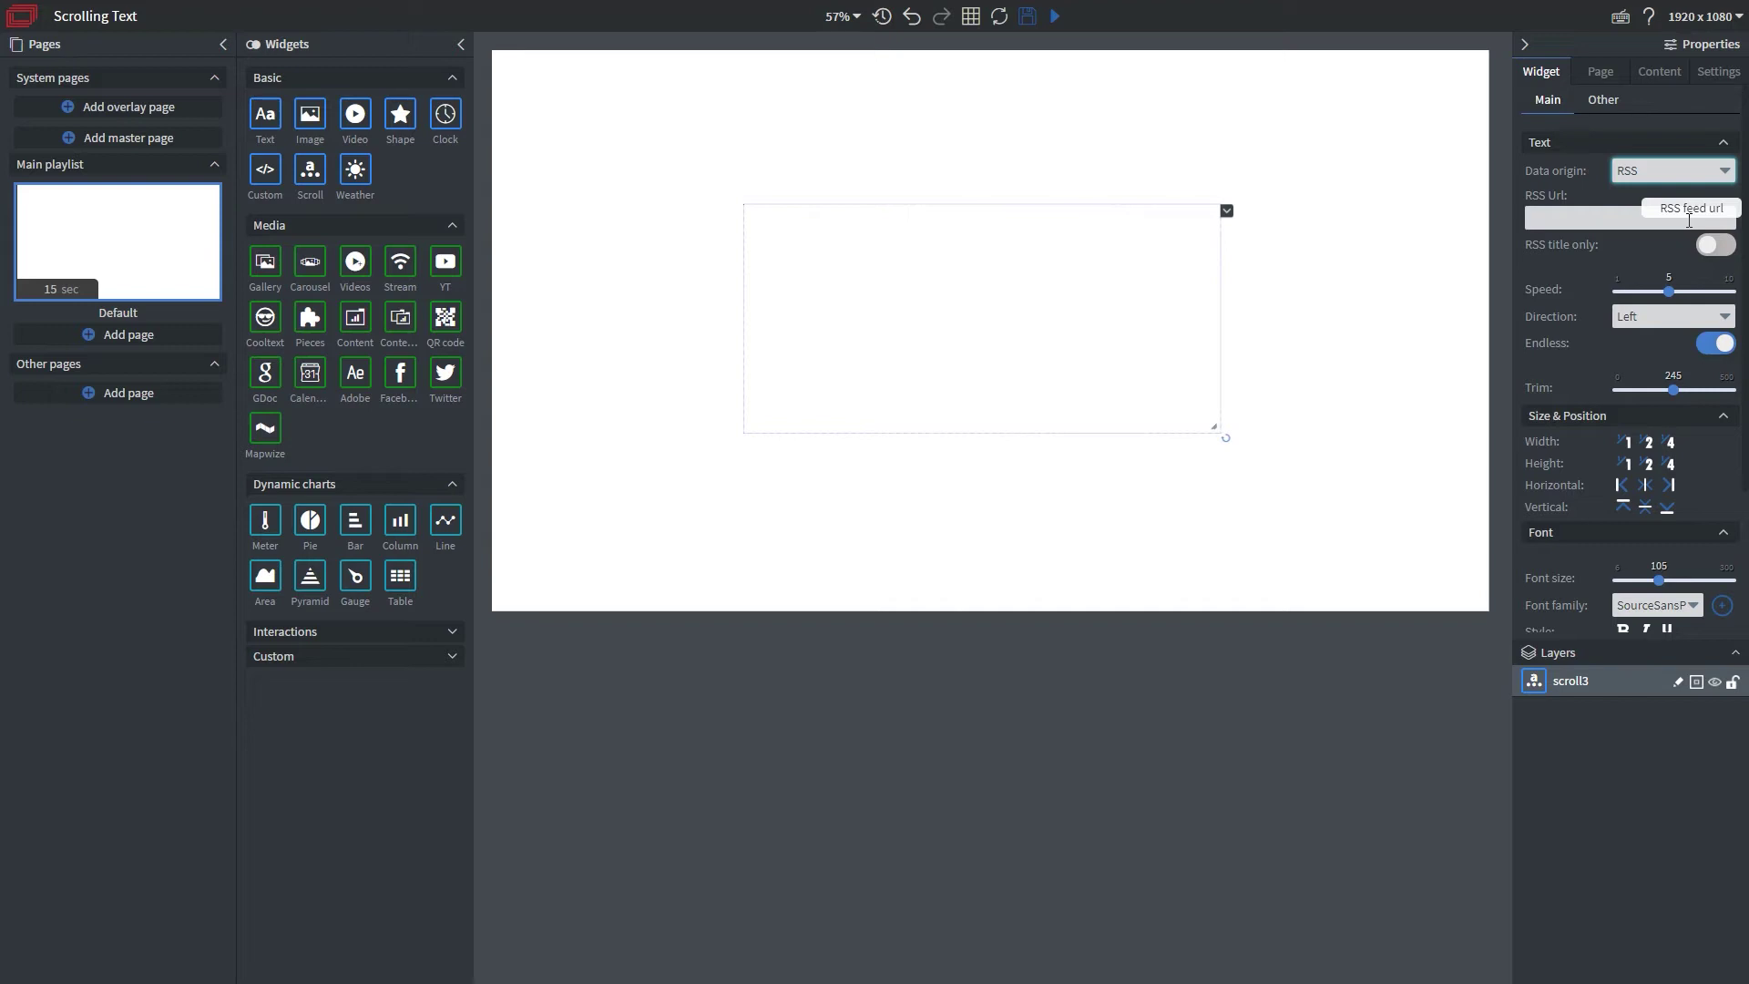
click(1555, 219)
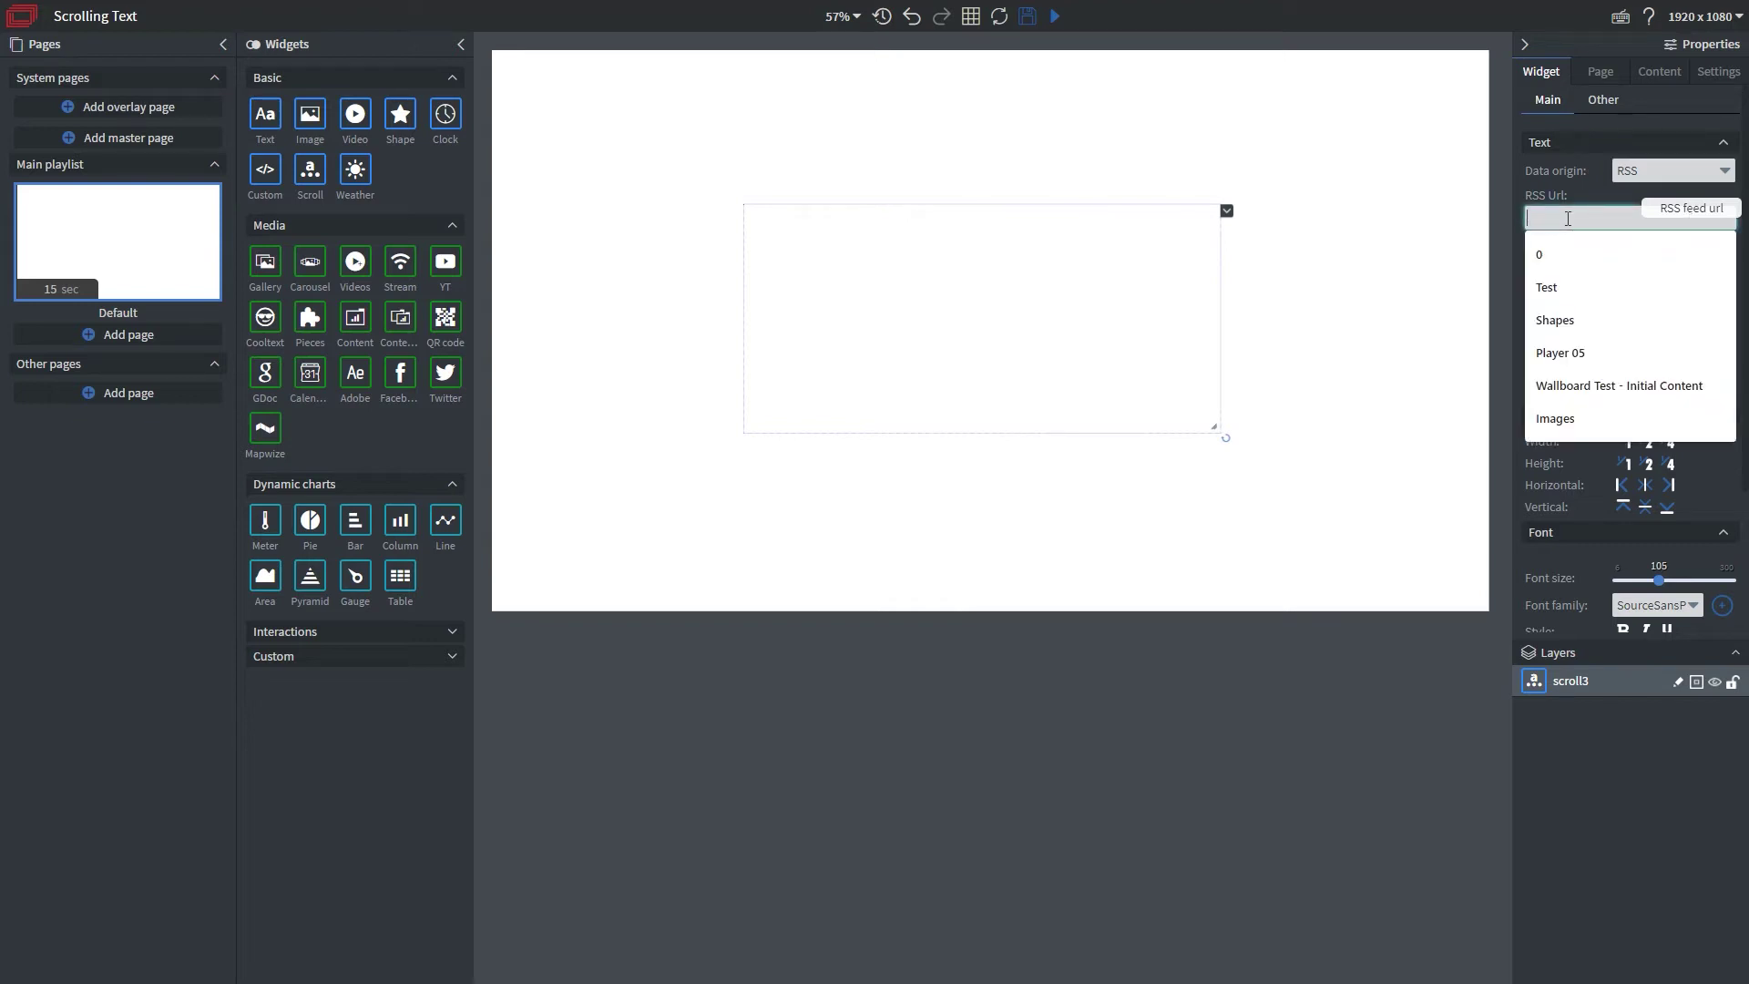
key(ctrl+v)
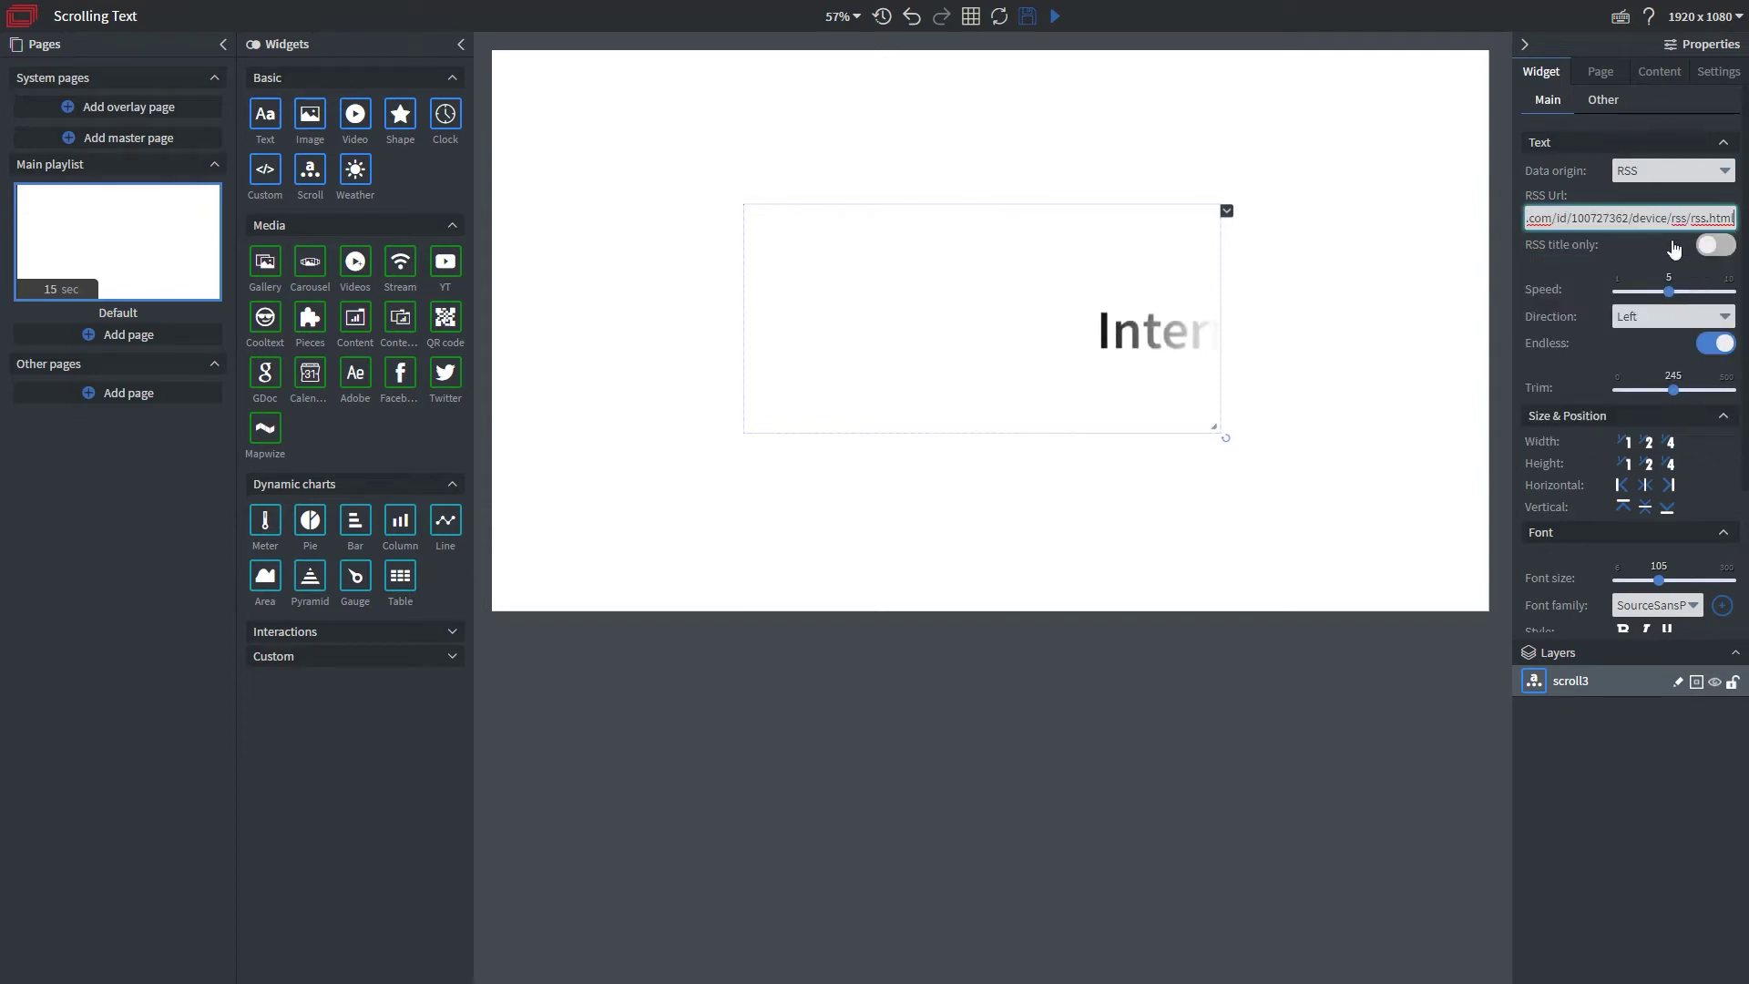
drag(1673, 297, 1659, 296)
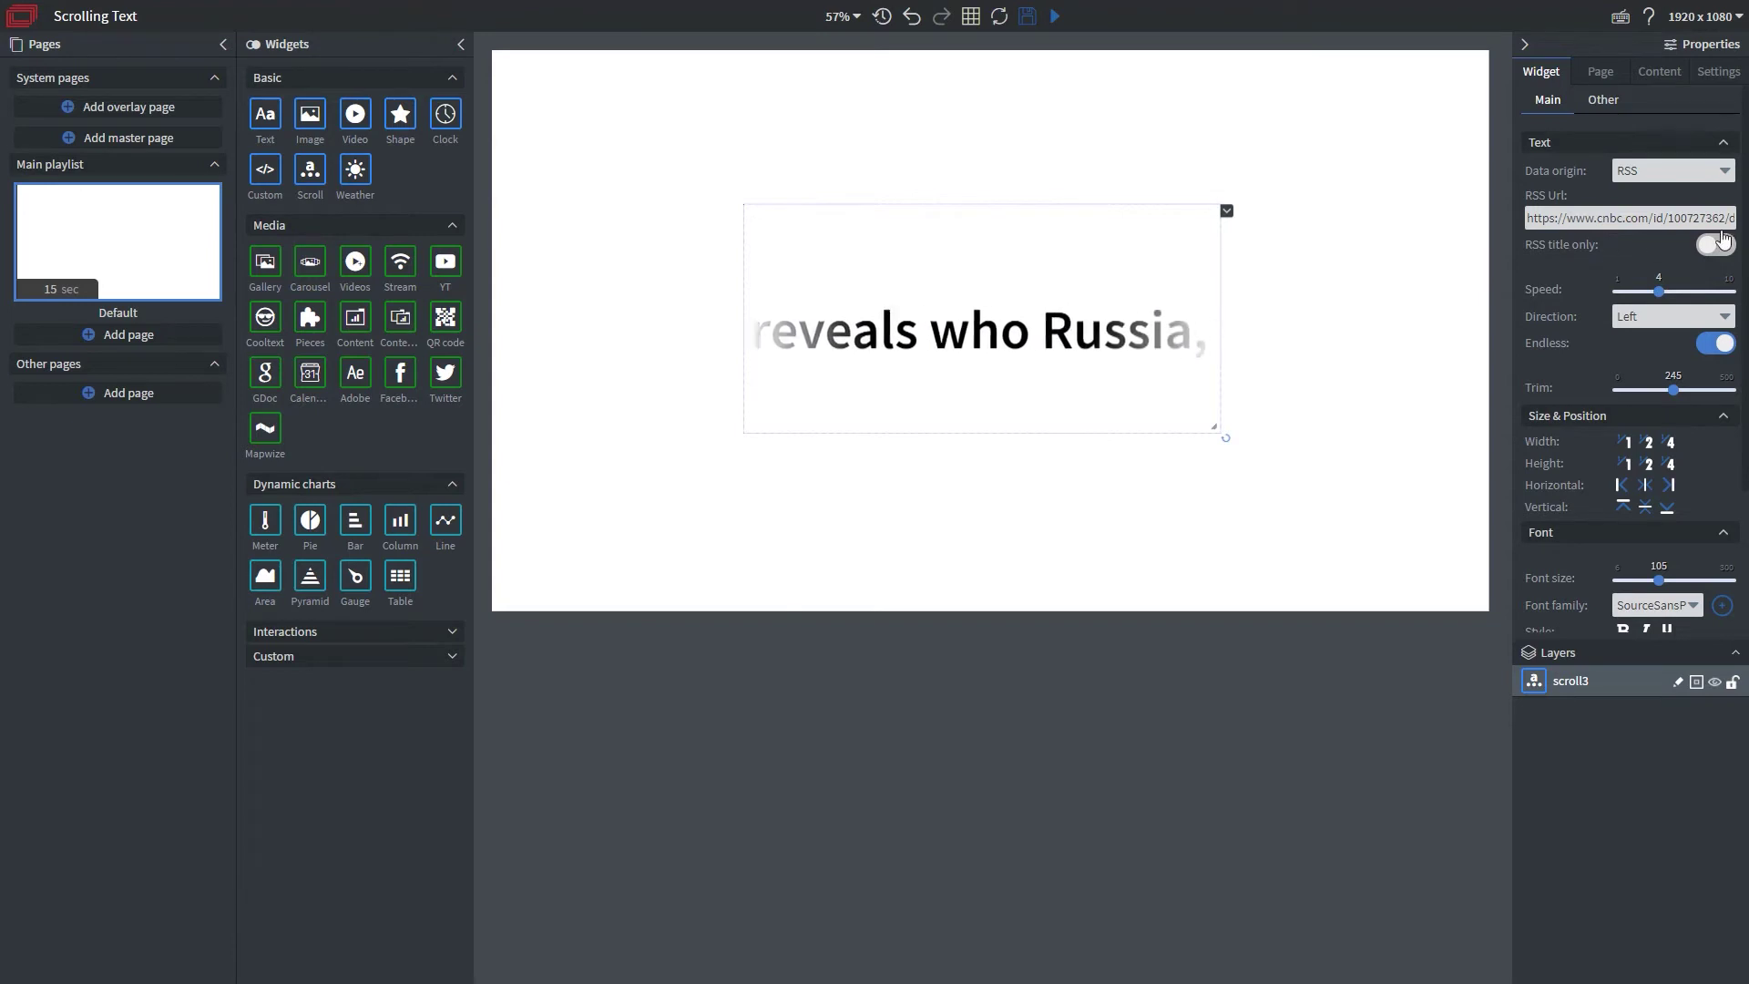
- Set the scroll widget's data origin to Message board and leave the editor for the dashboard, saving the content
click(1678, 172)
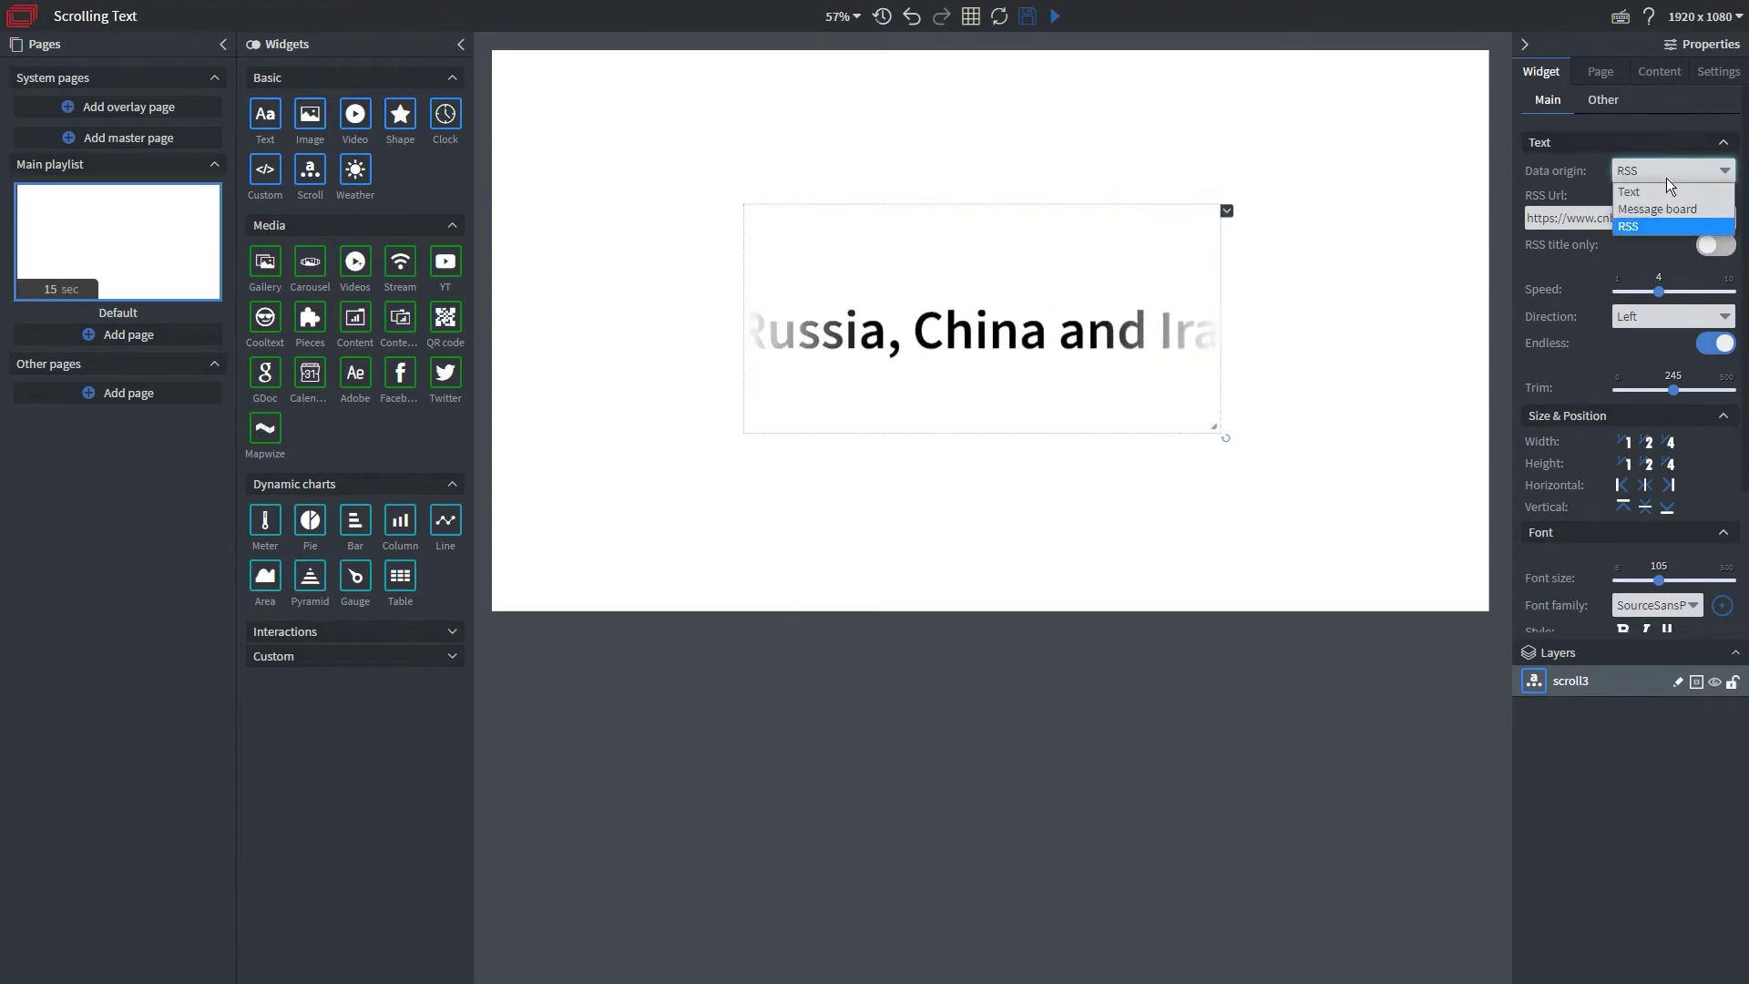
click(1645, 209)
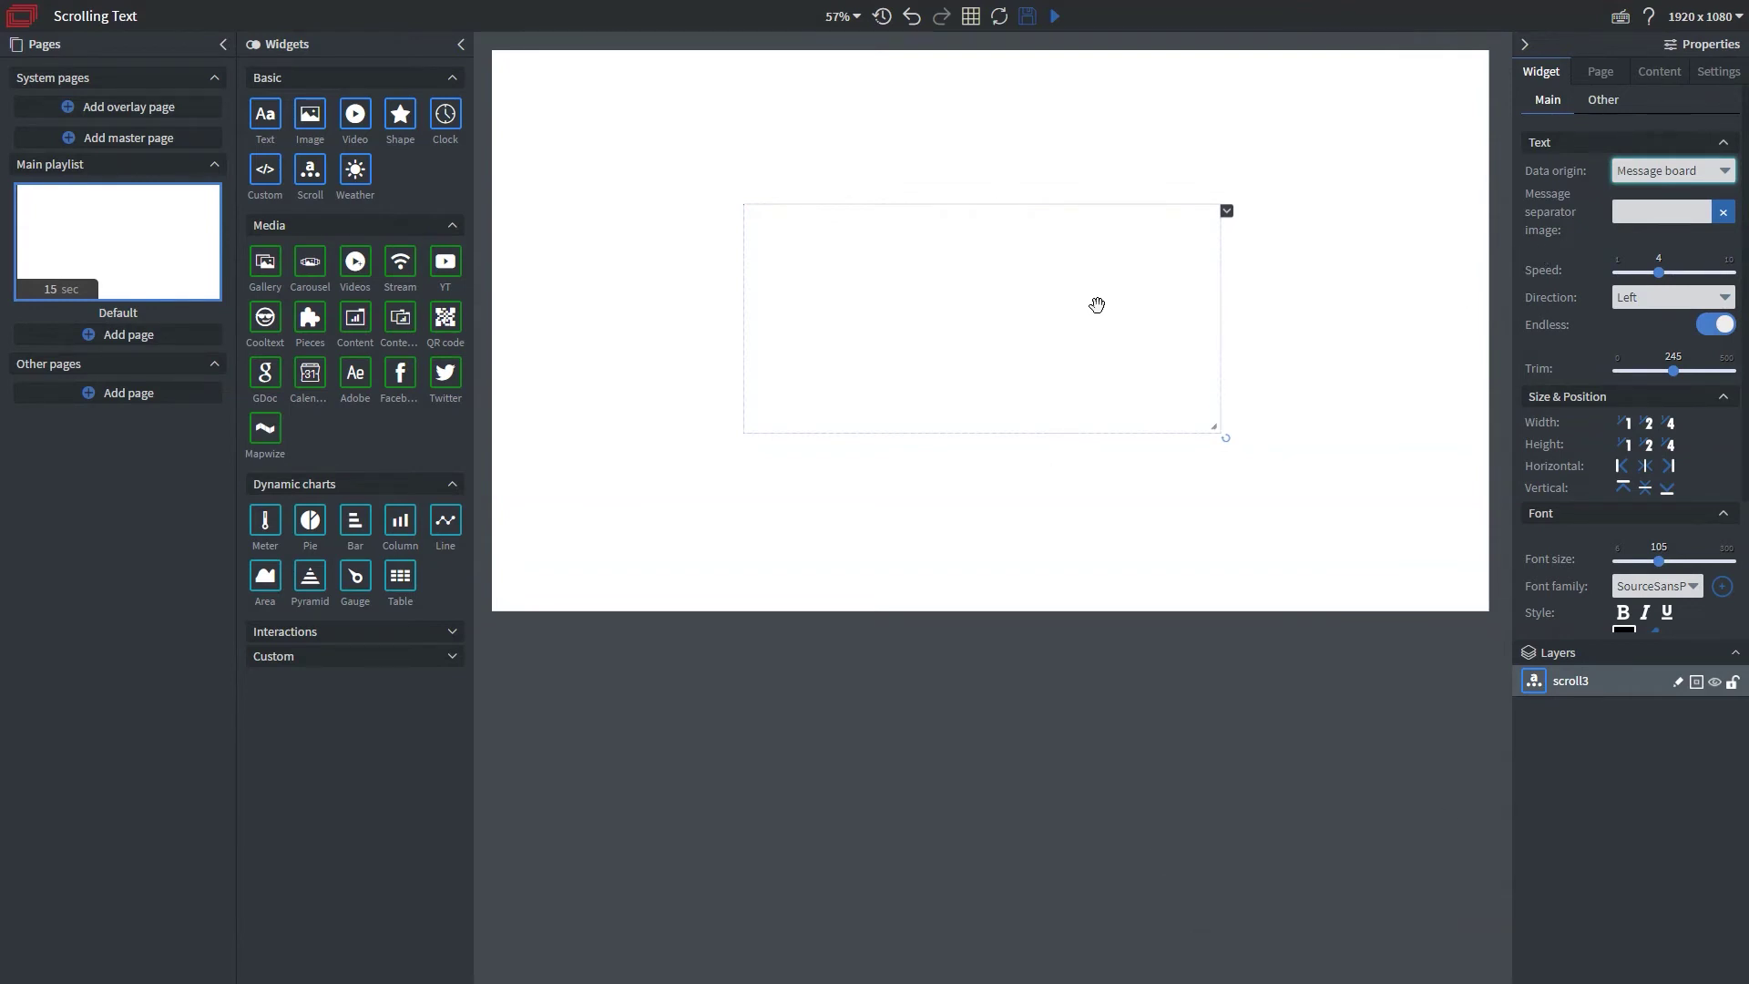
click(20, 18)
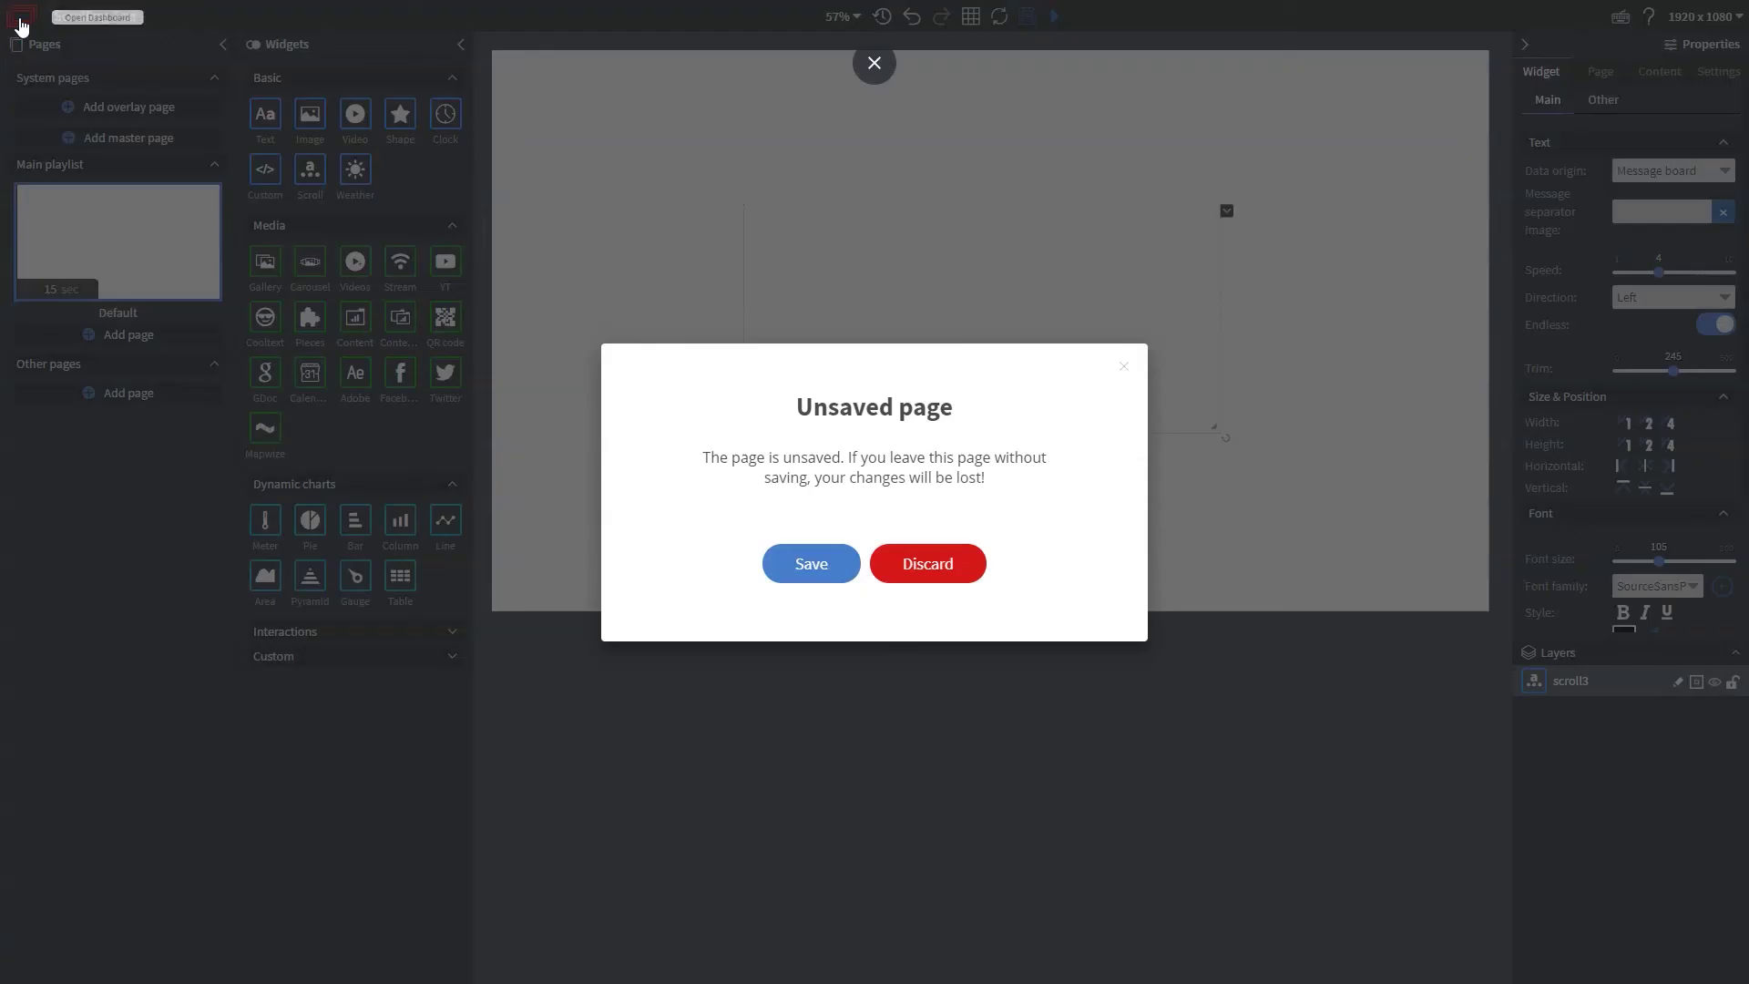
click(827, 586)
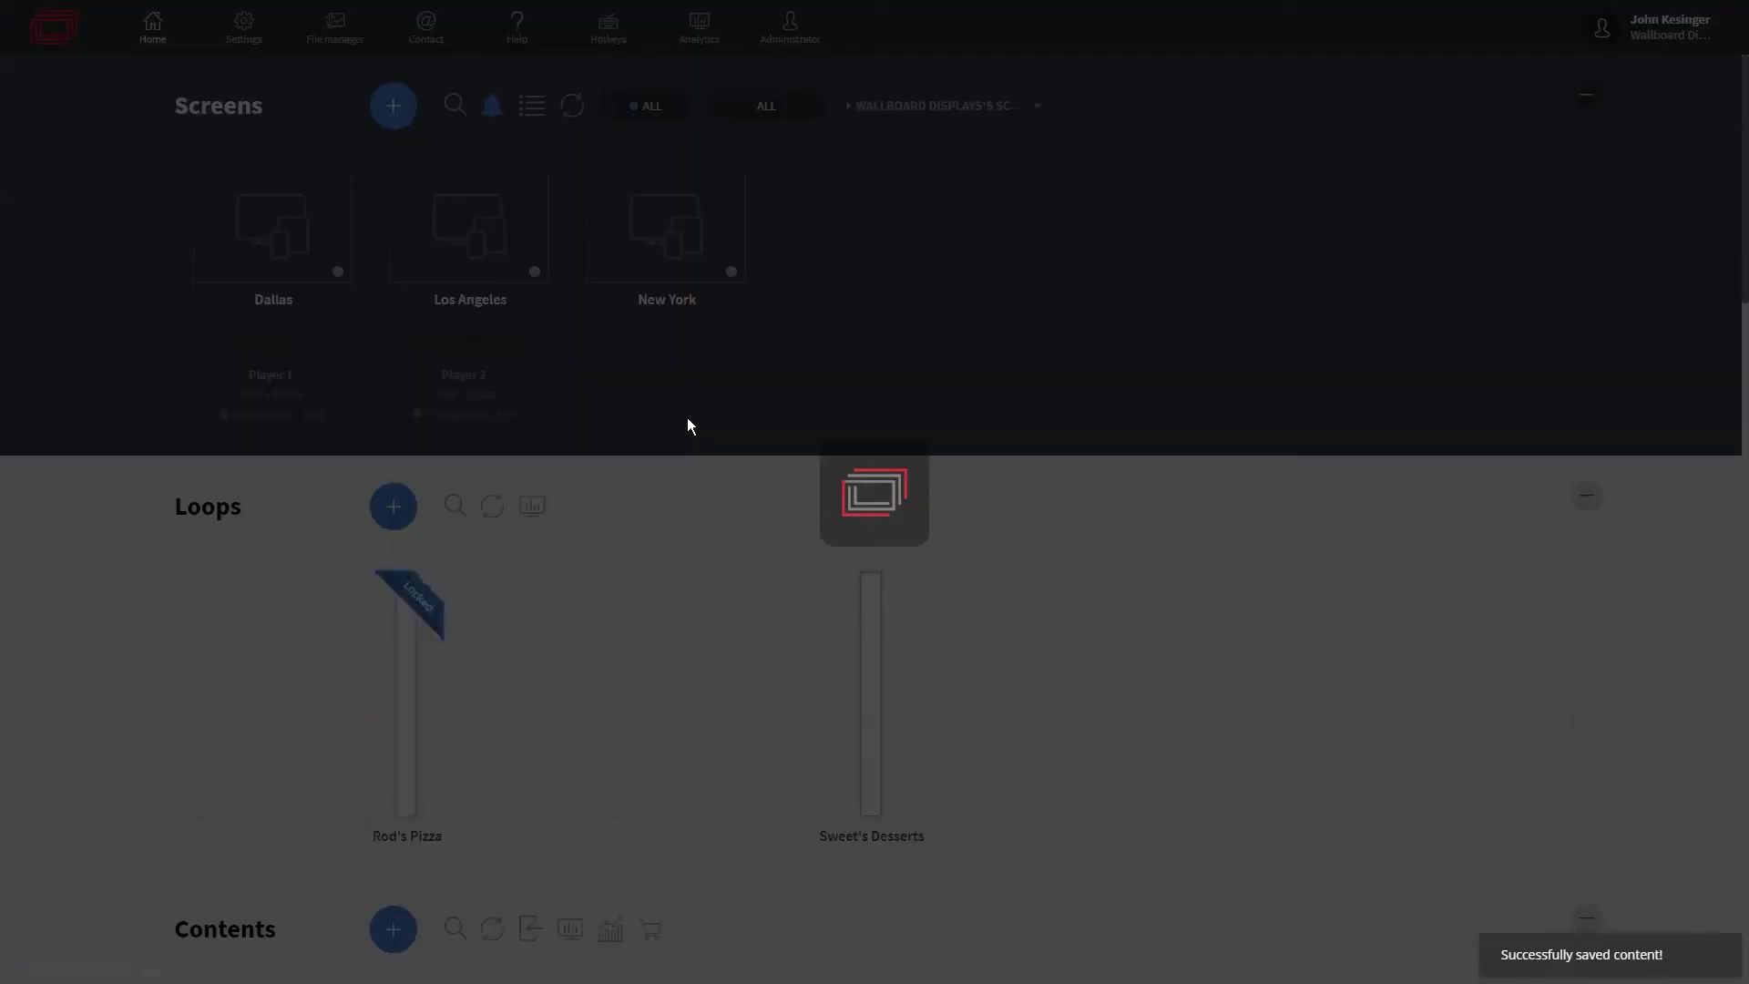
- Open the Messages settings and examine the "Happy 4th of July!" entry's text, screen group choices and Valid from calendar
click(237, 31)
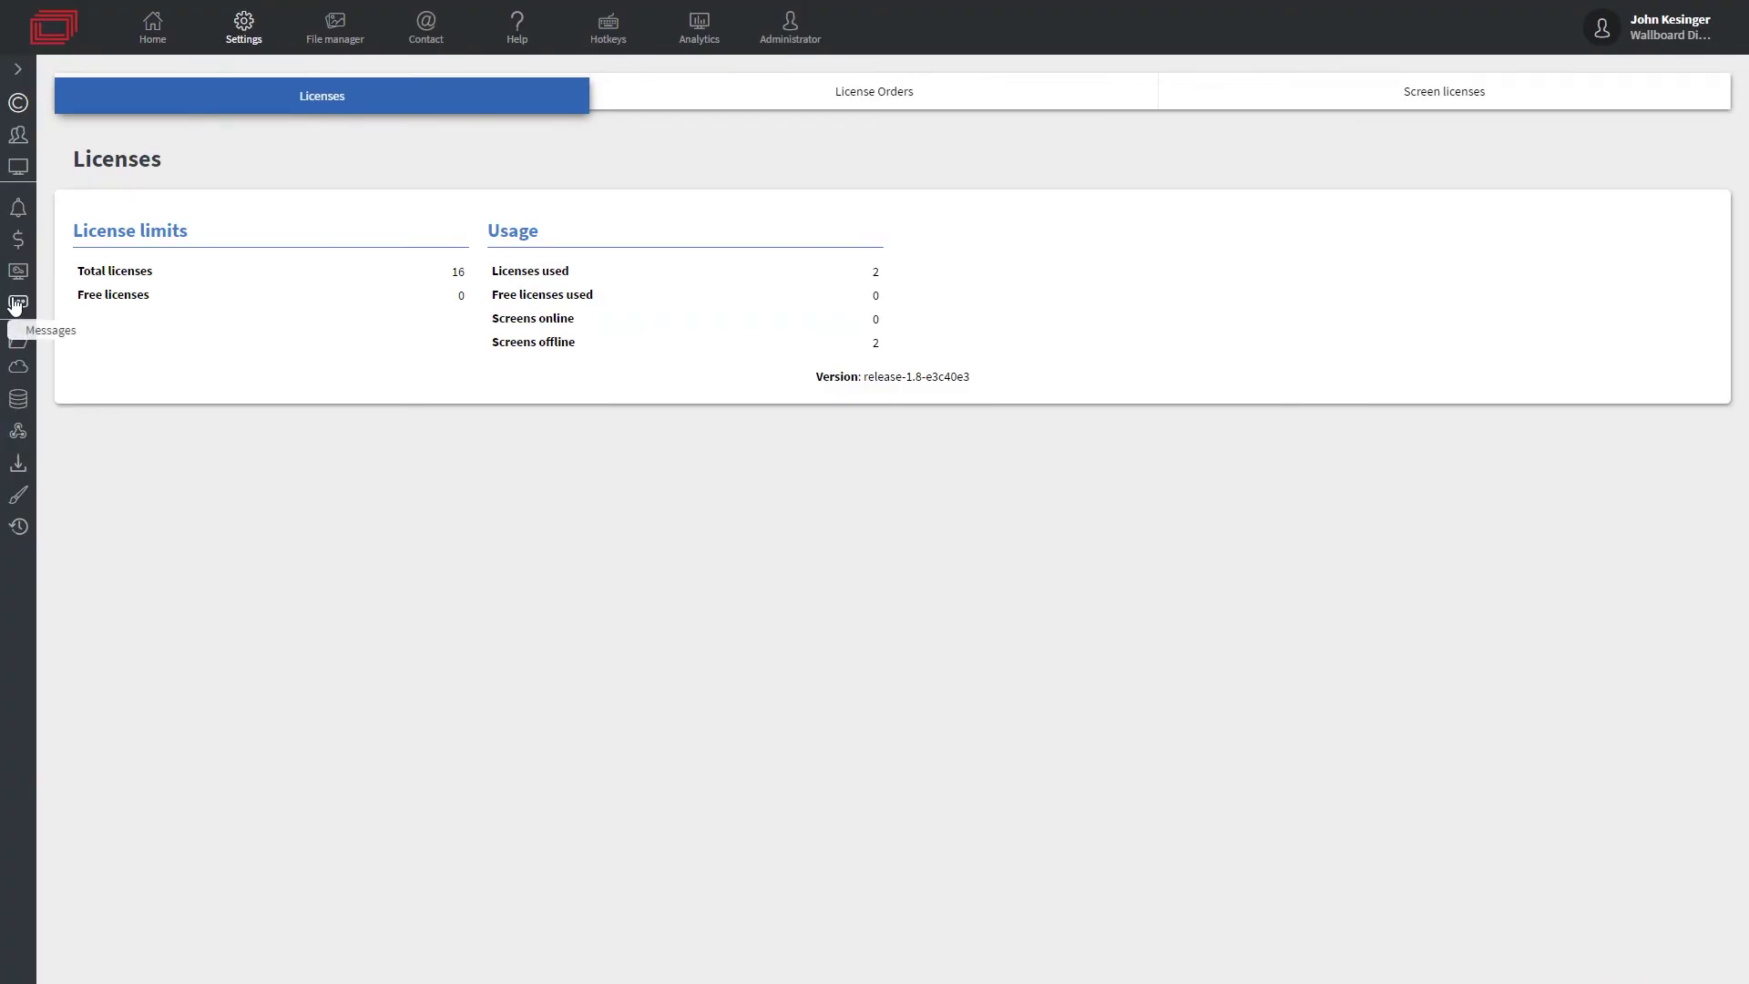
click(17, 304)
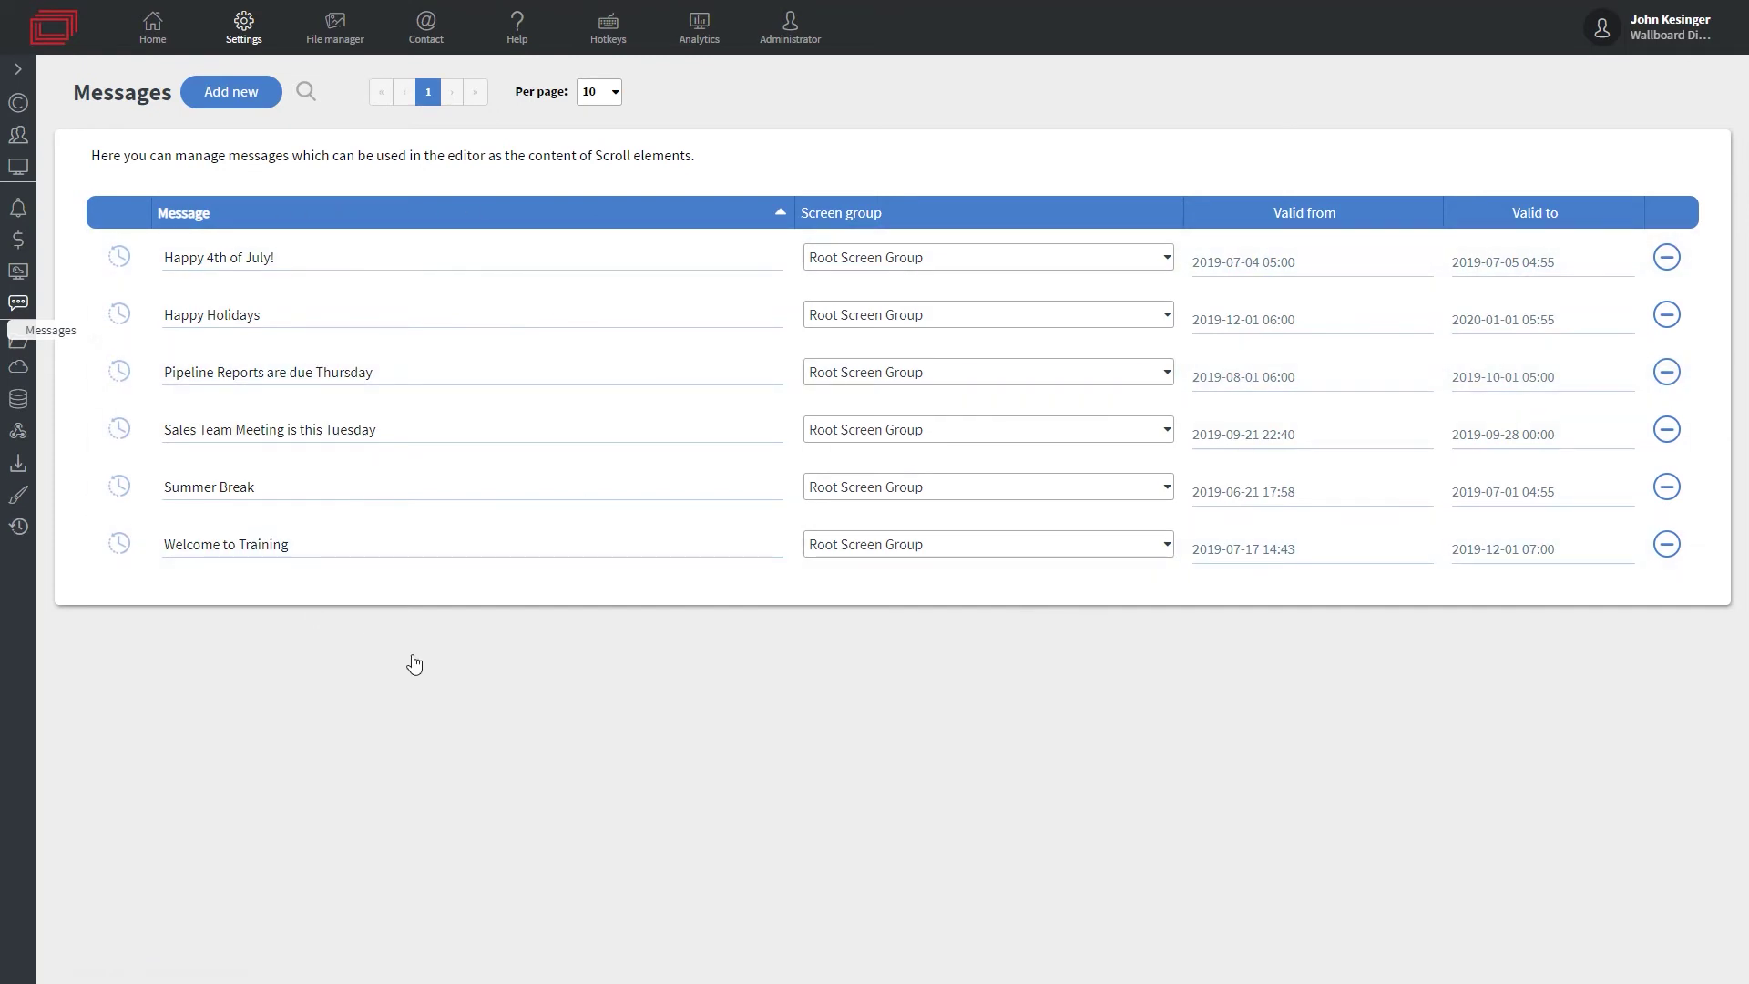
triple_click(298, 258)
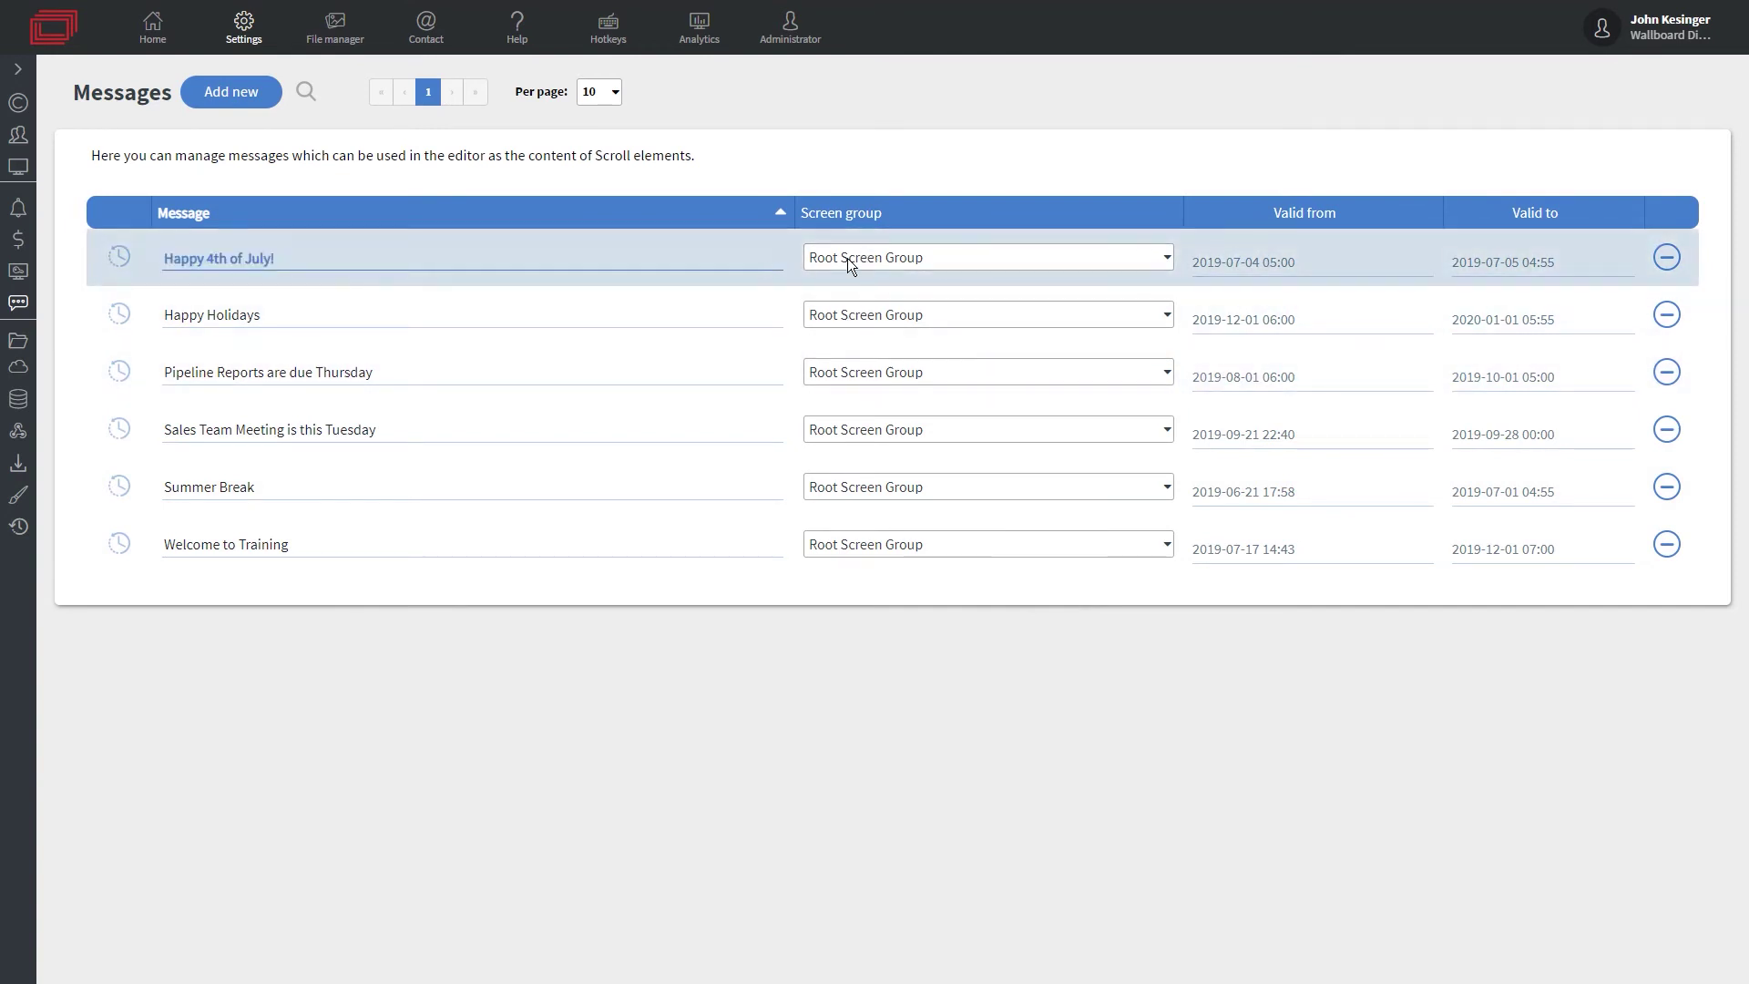
click(847, 259)
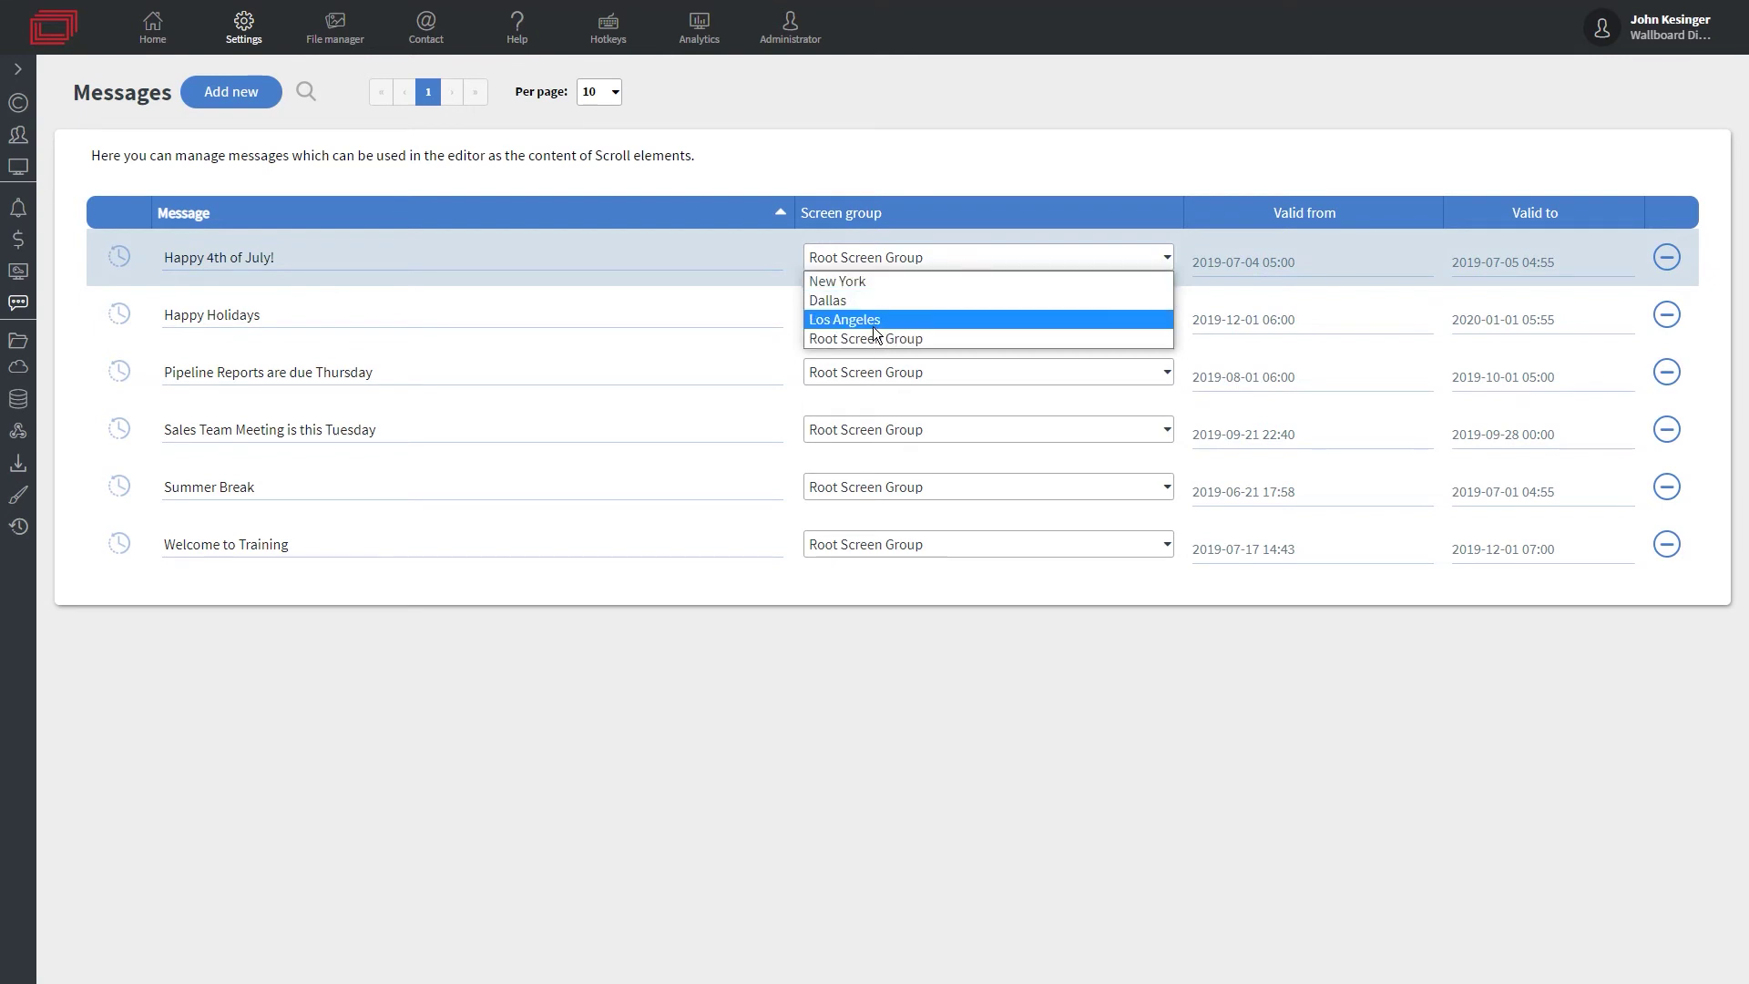
click(920, 339)
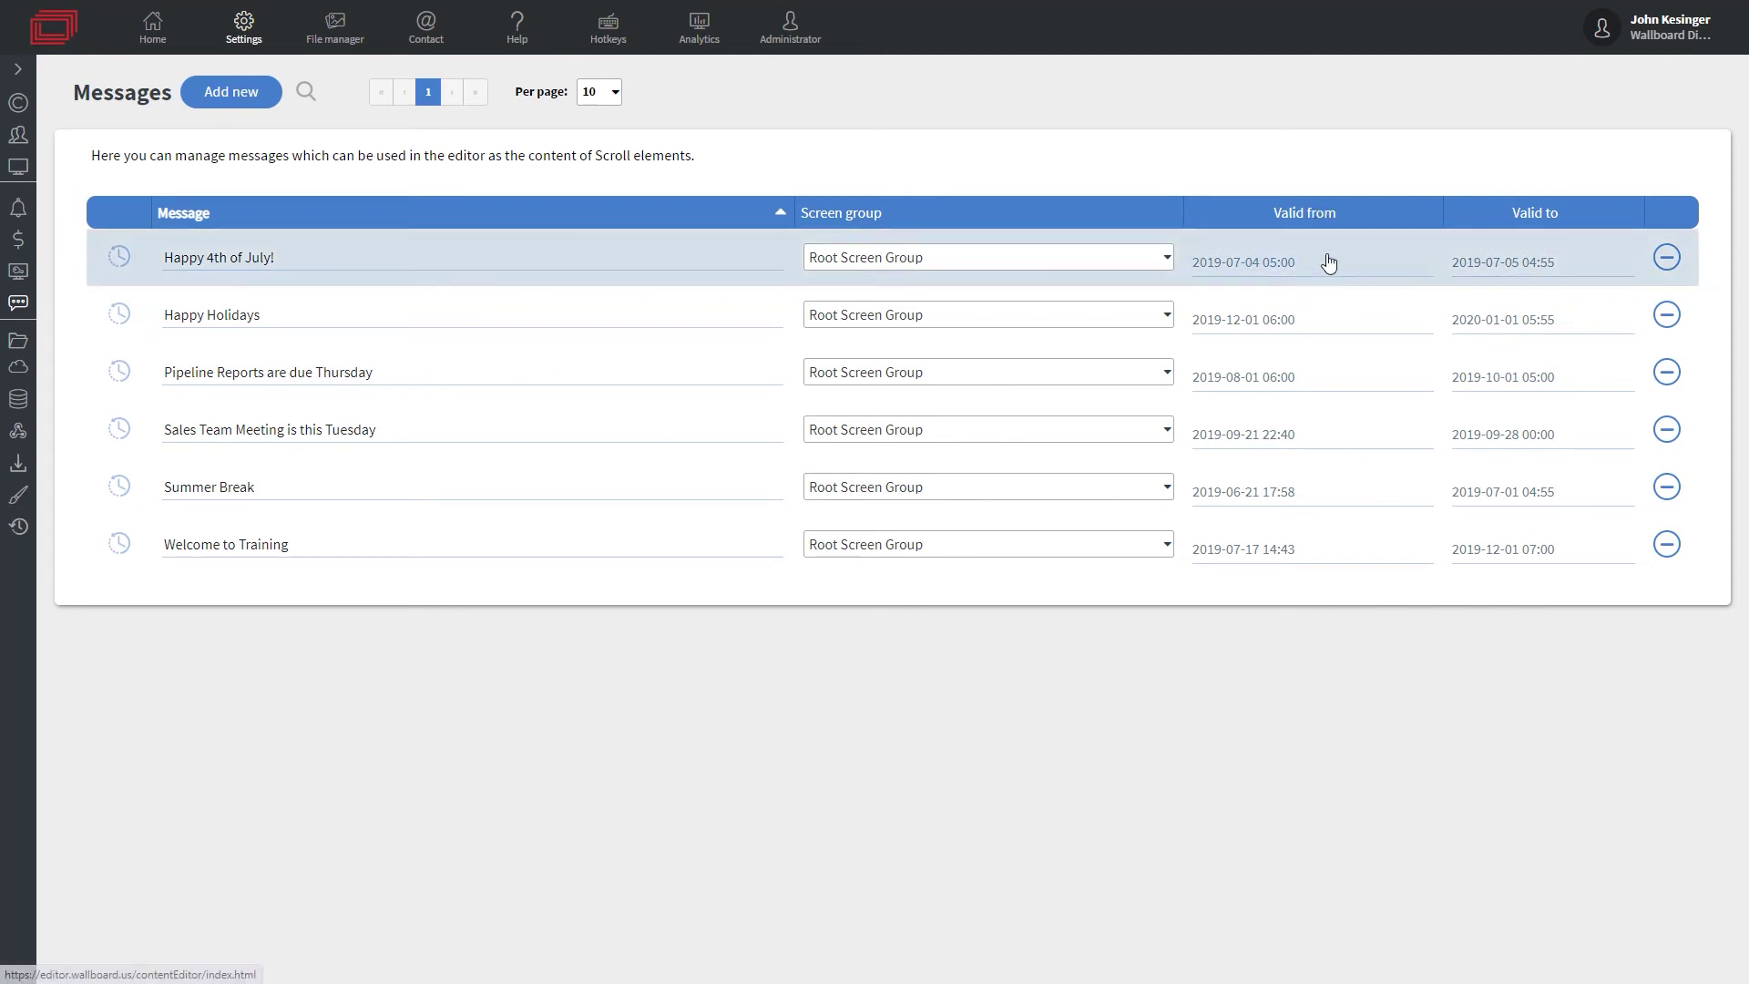
click(1244, 272)
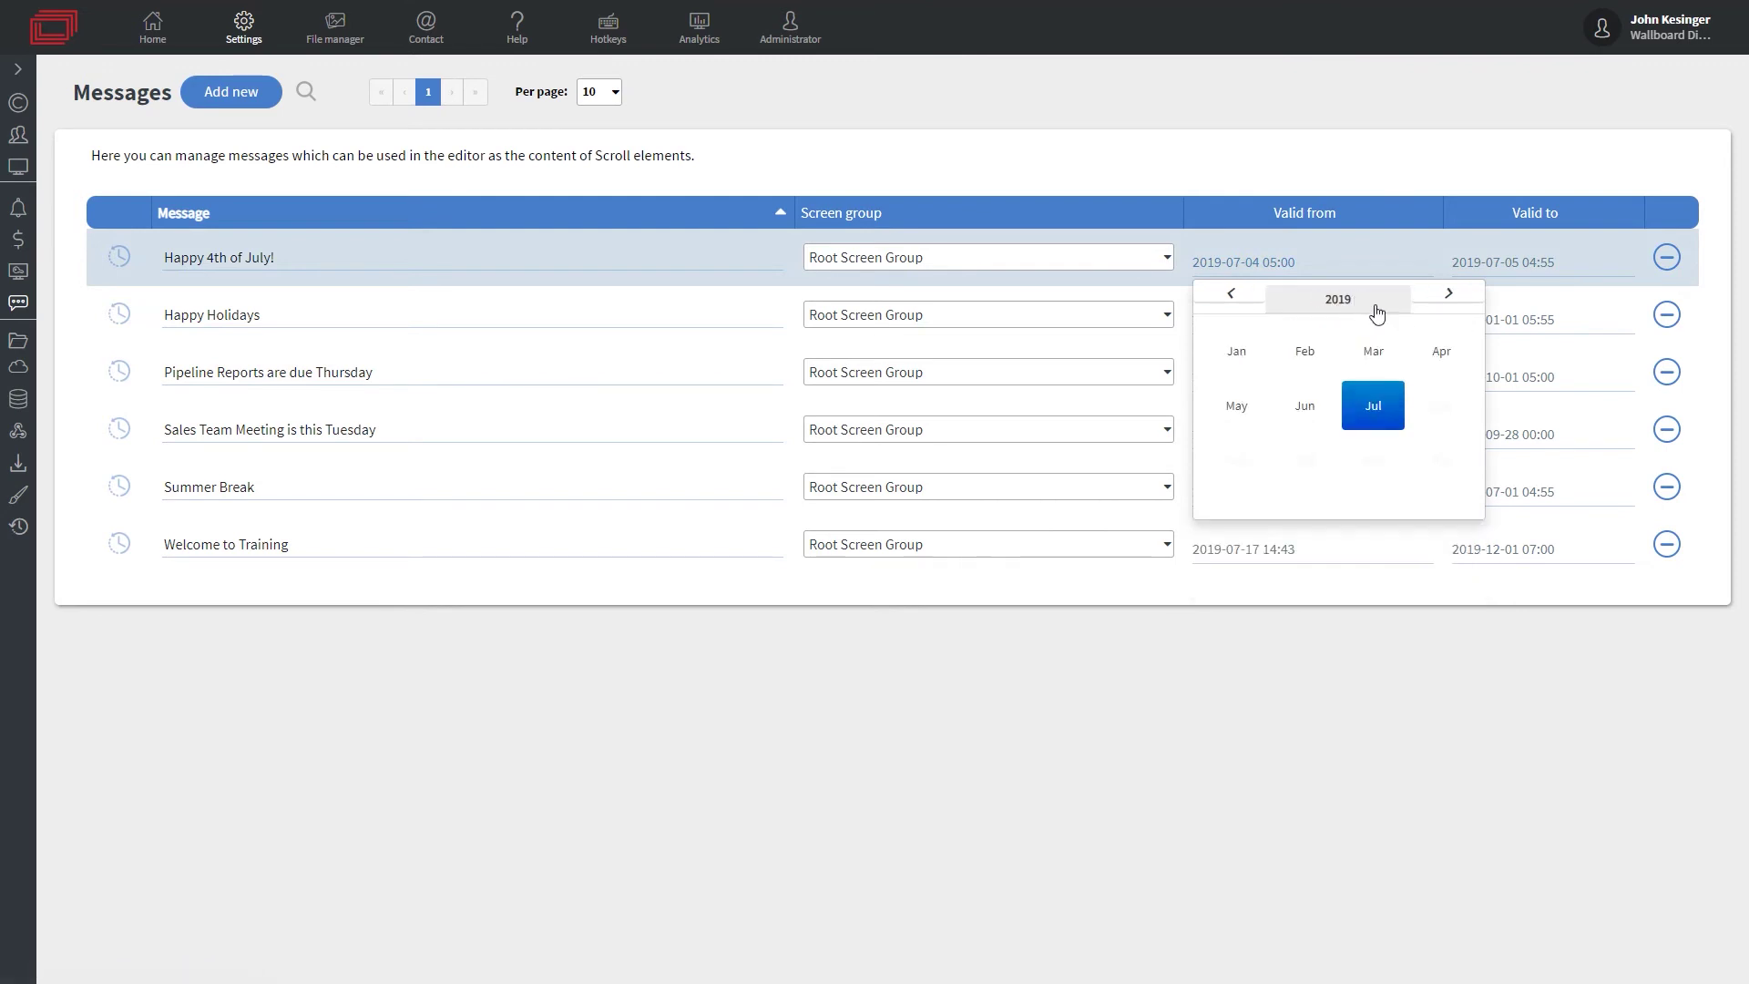
click(1363, 304)
click(1495, 364)
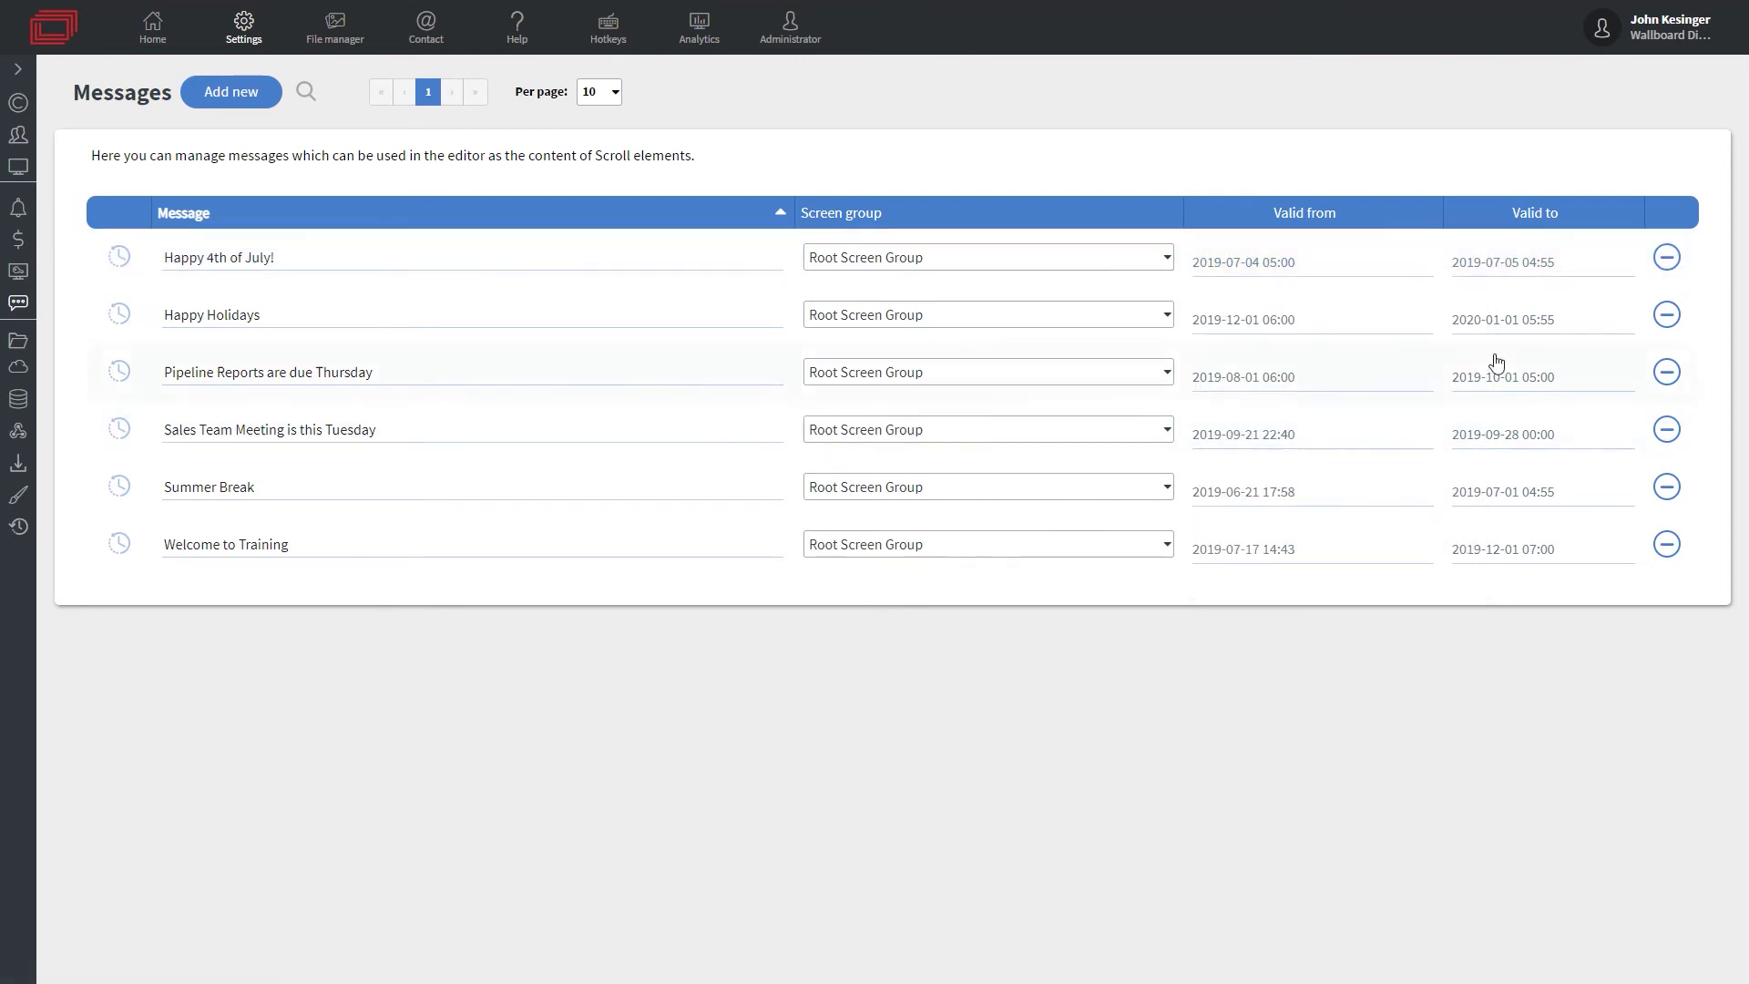
- Set the "Happy 4th of July!" message's Valid to date to July 5, 2020 at 11:55 PM
click(1480, 265)
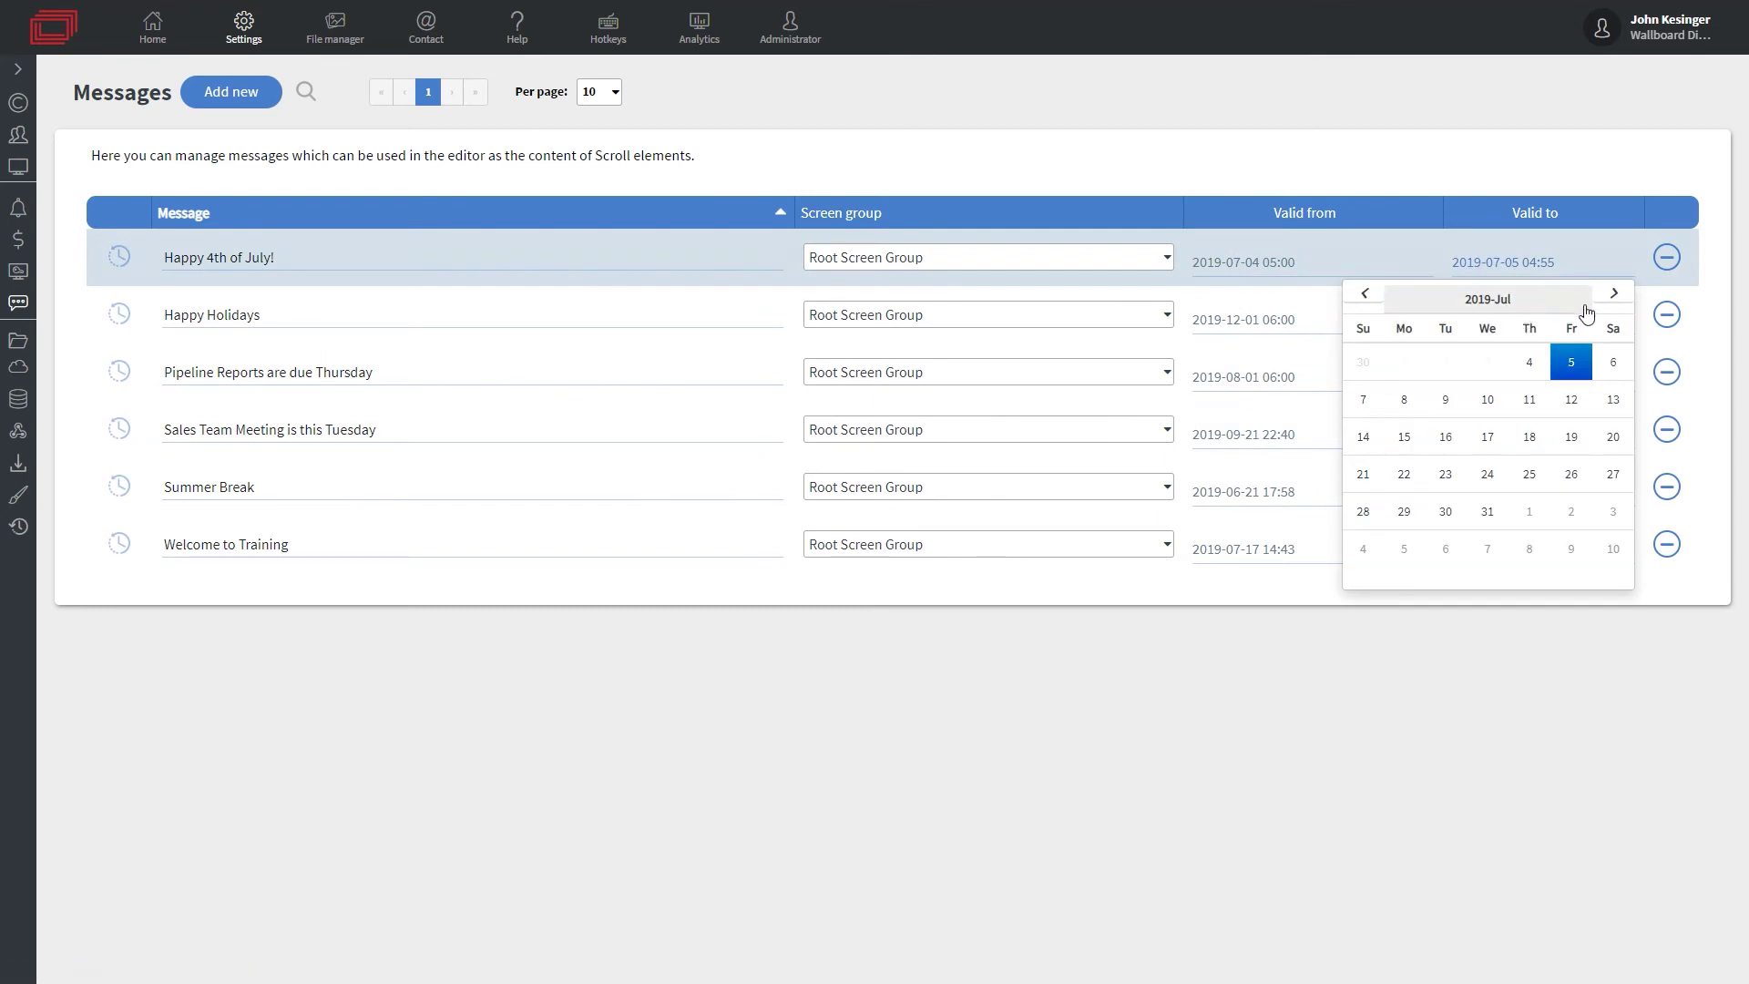
click(1556, 301)
click(1597, 293)
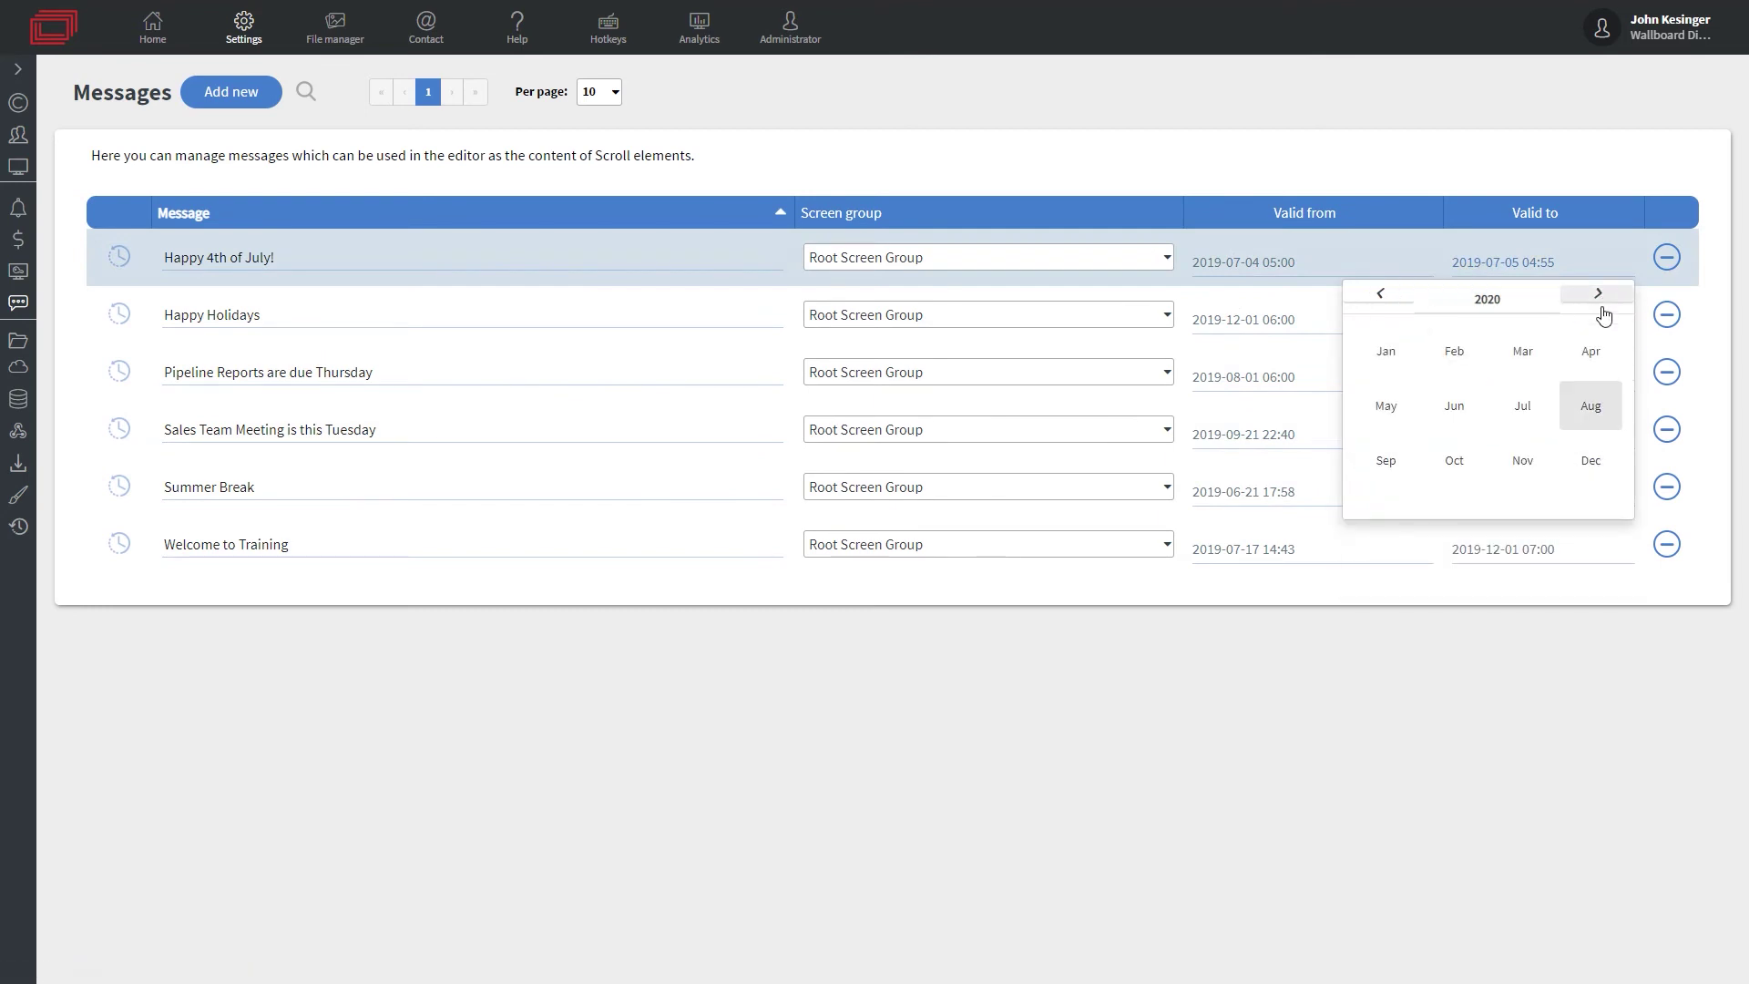
click(1522, 406)
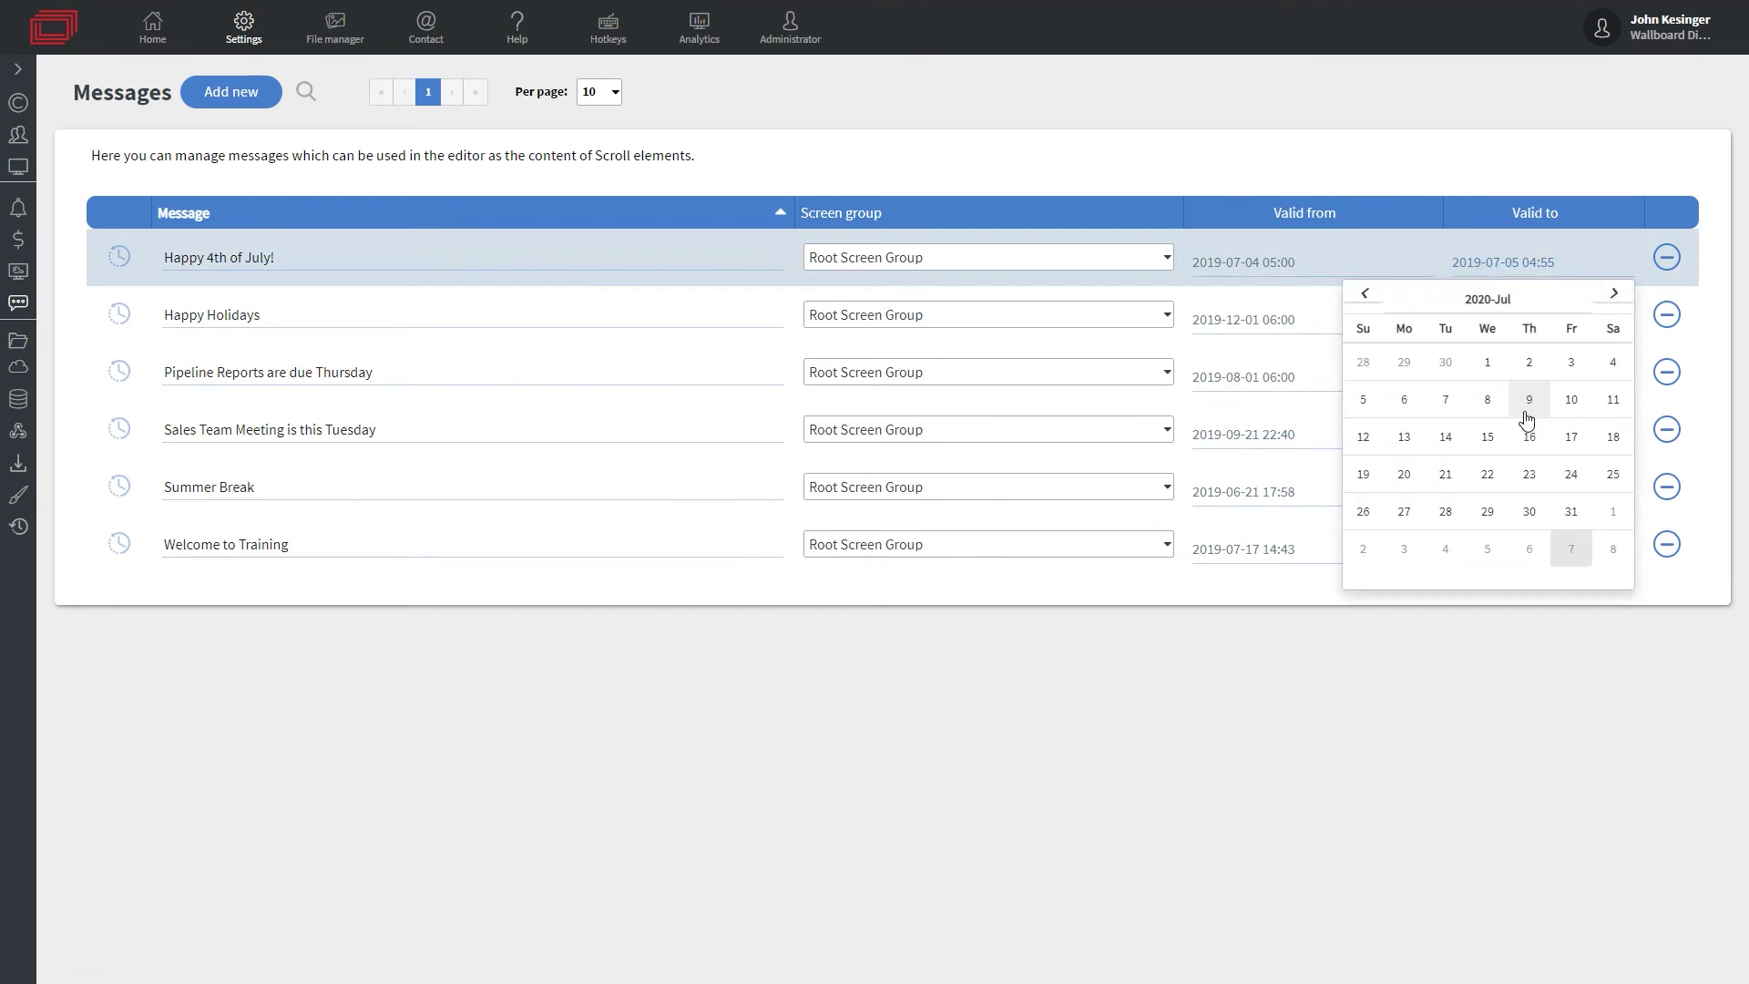
click(1364, 400)
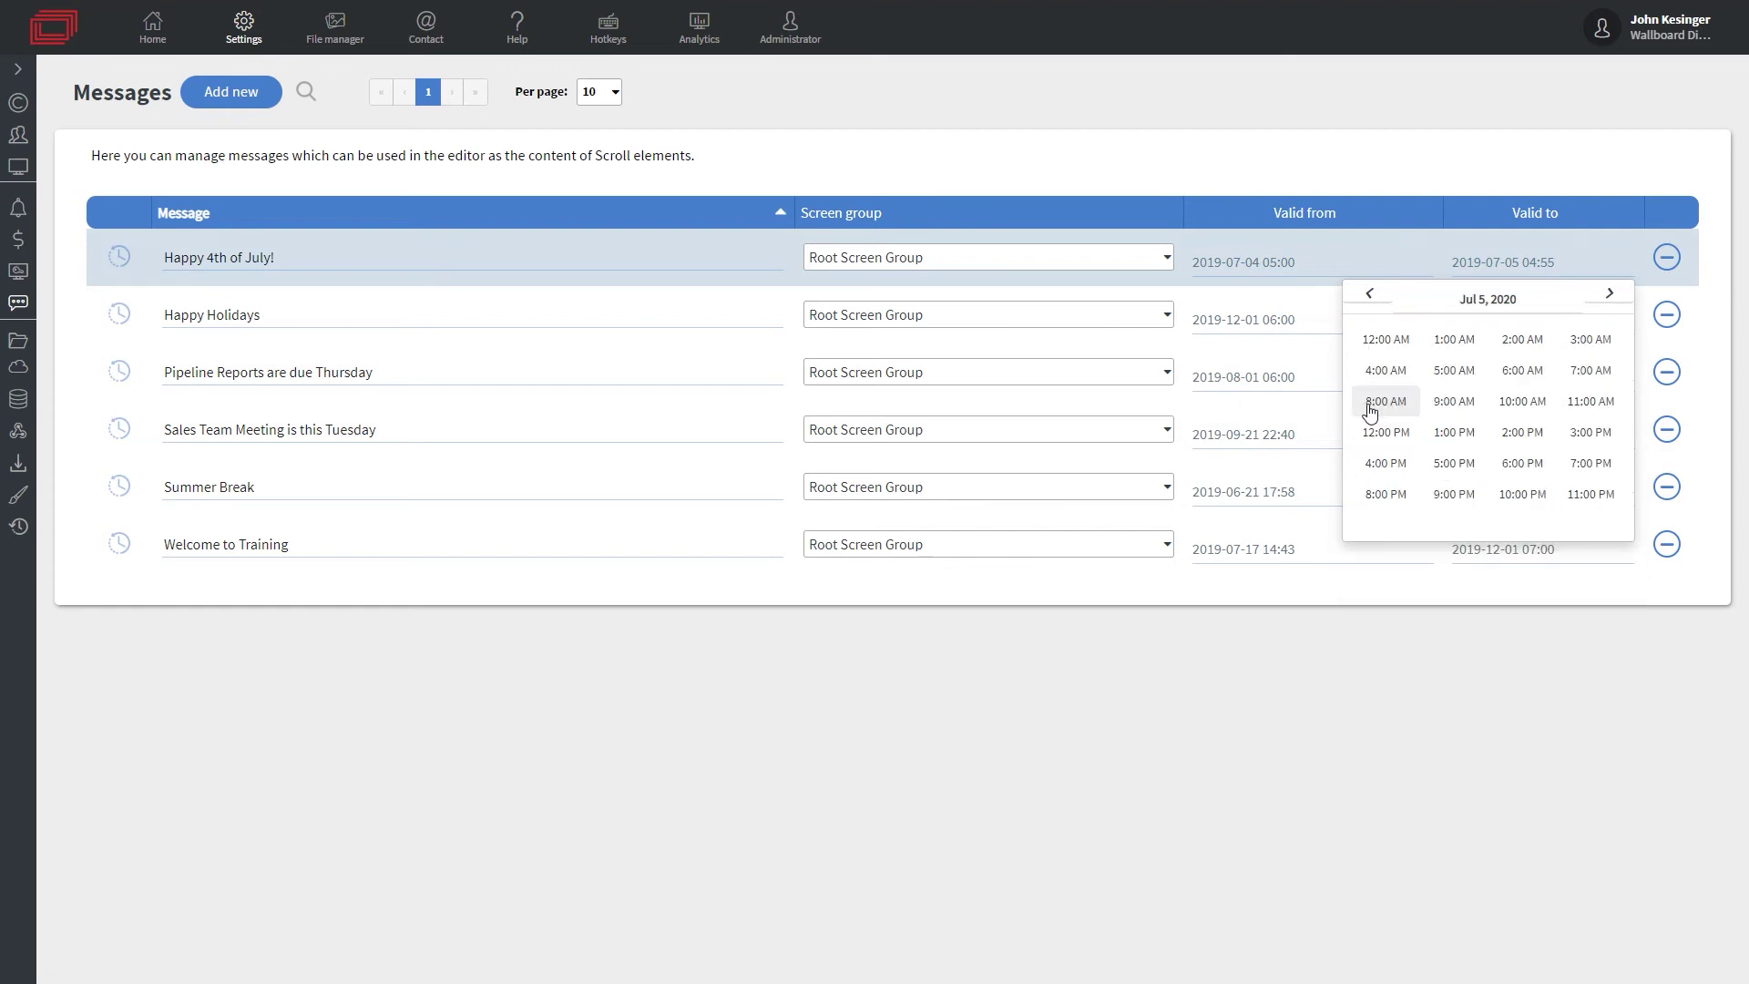
click(1593, 493)
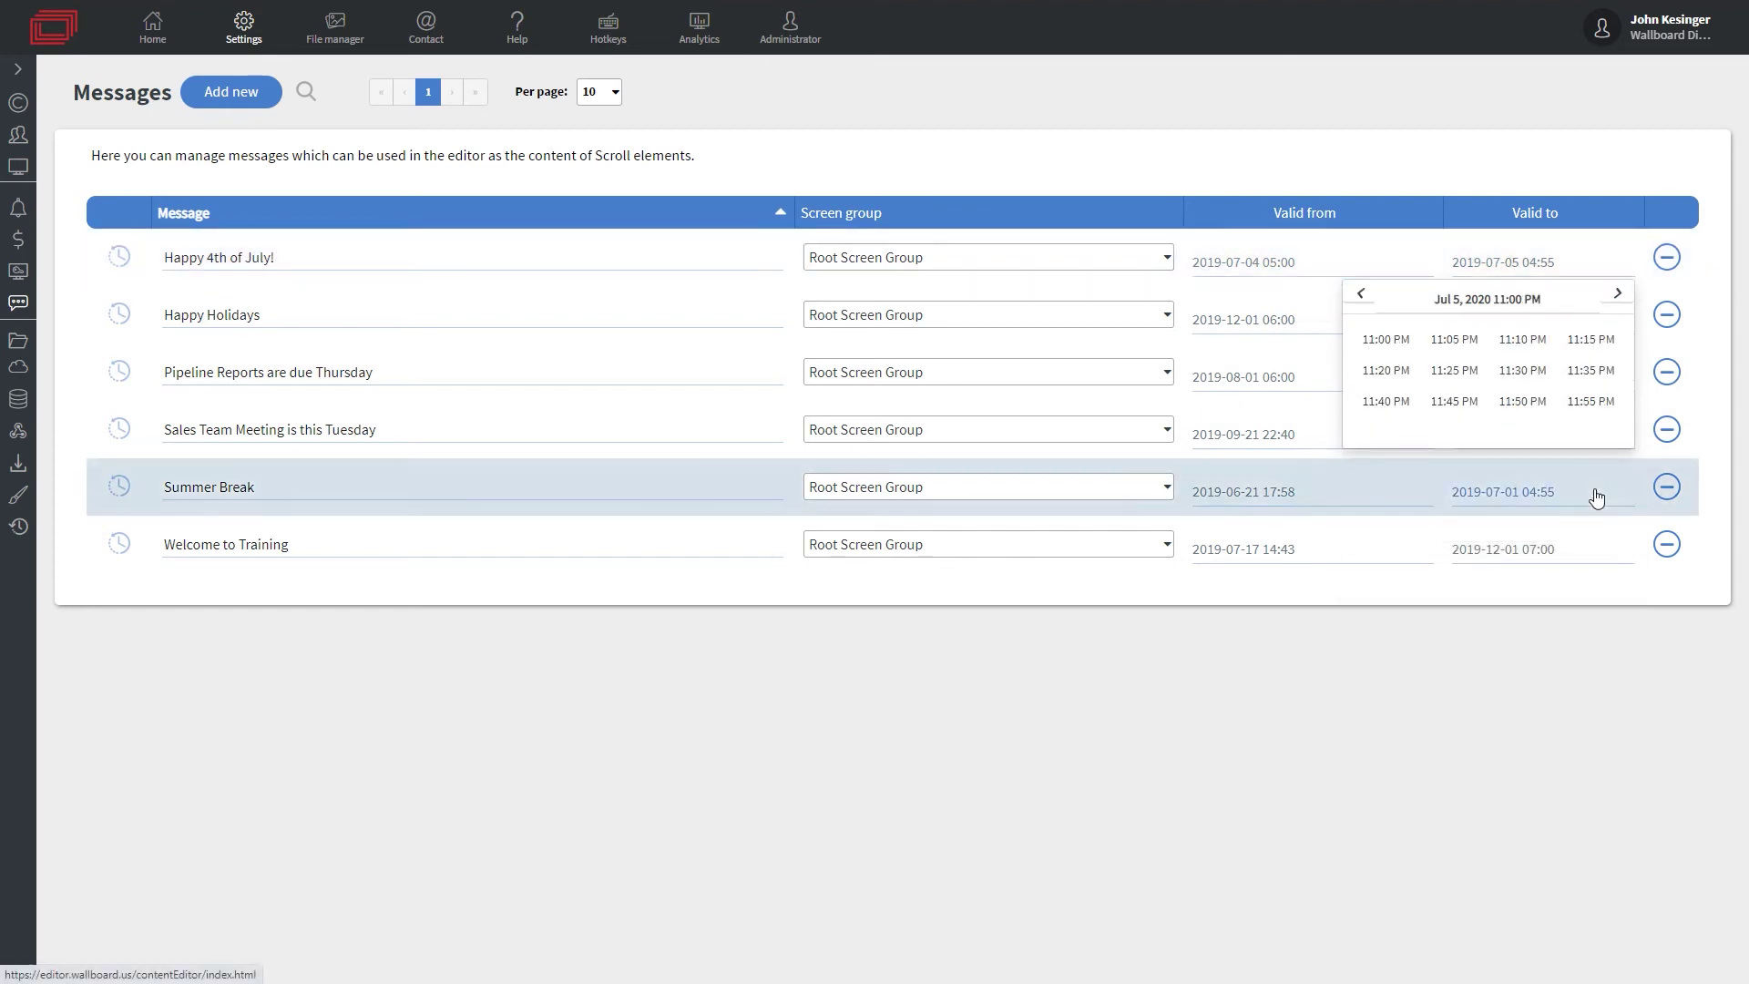
click(1592, 407)
- Set the "Happy 4th of July!" message's Valid from date to July 4, 2020 at 1:55 AM
click(1305, 261)
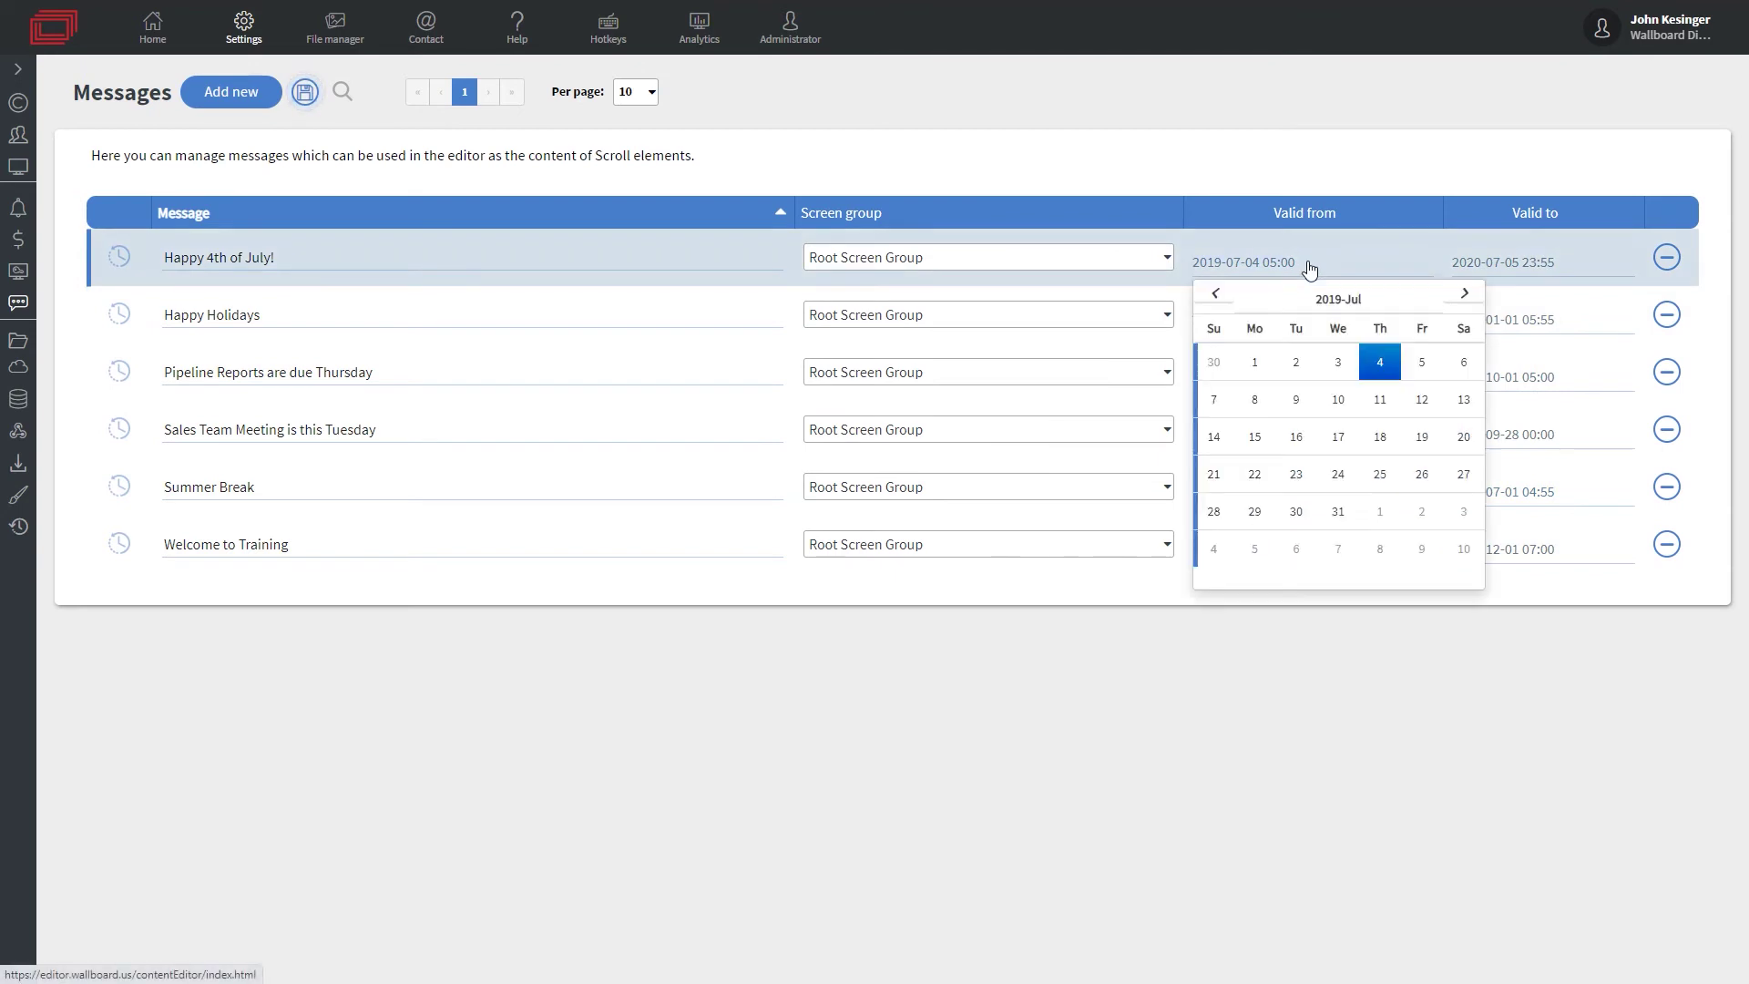
click(1375, 301)
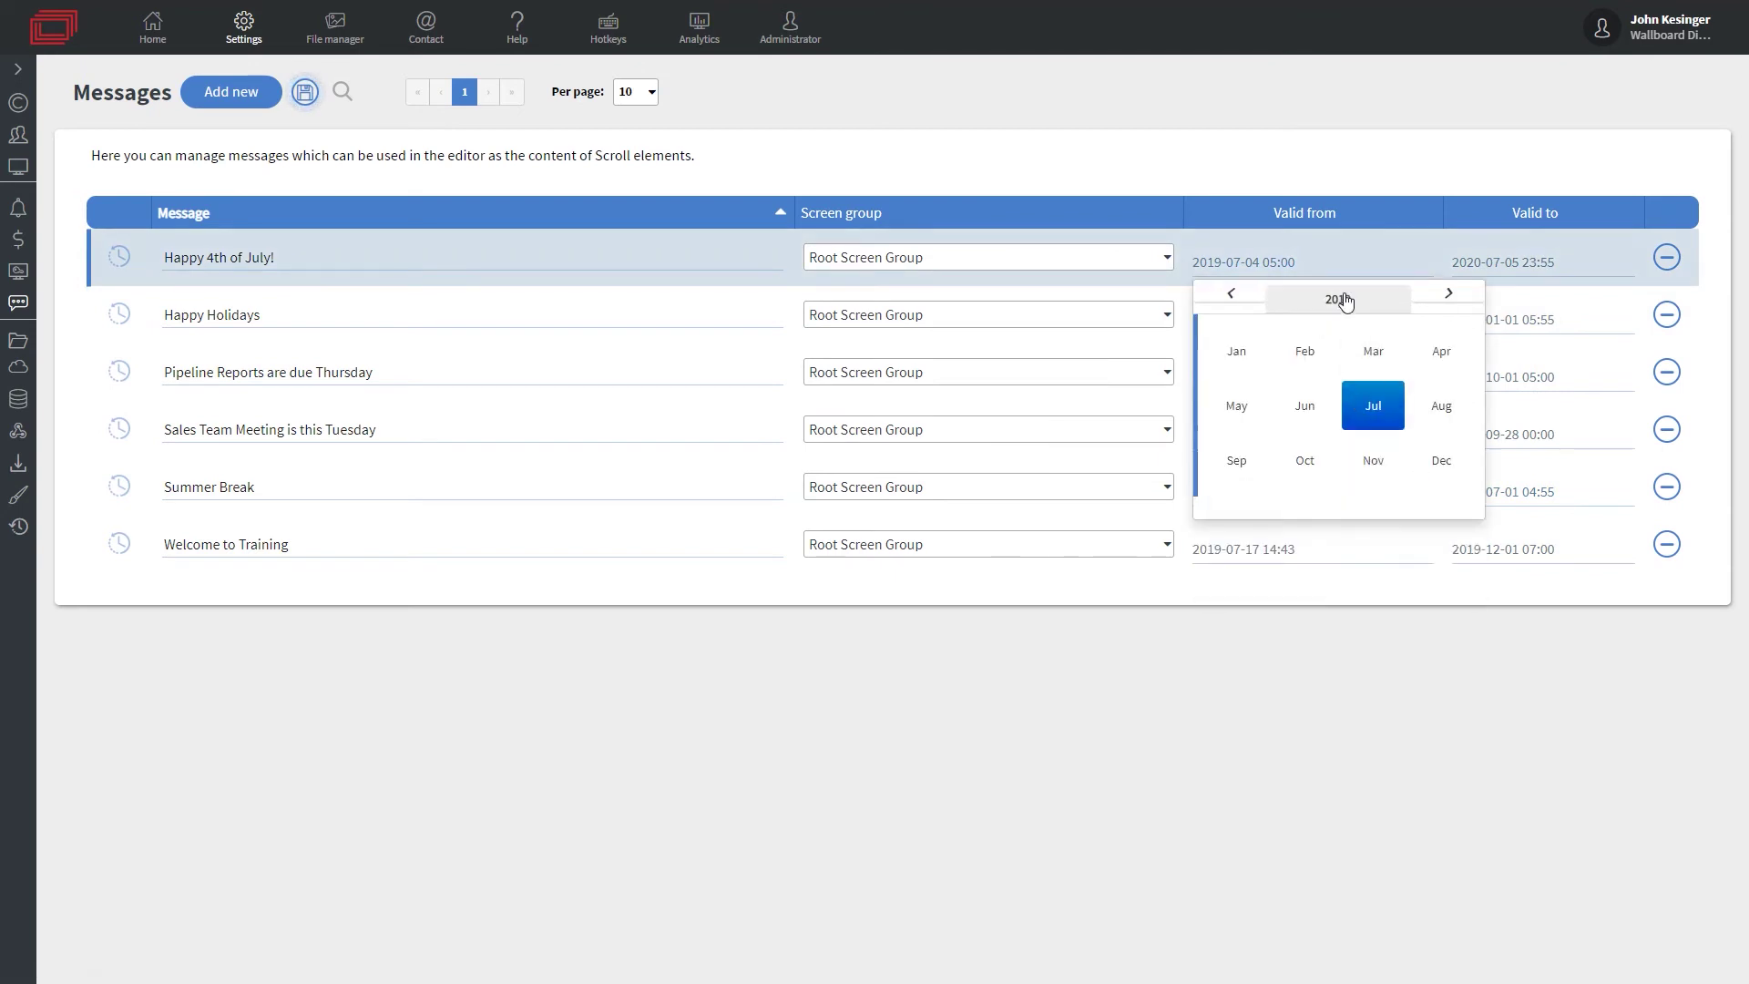
click(1338, 299)
click(1445, 466)
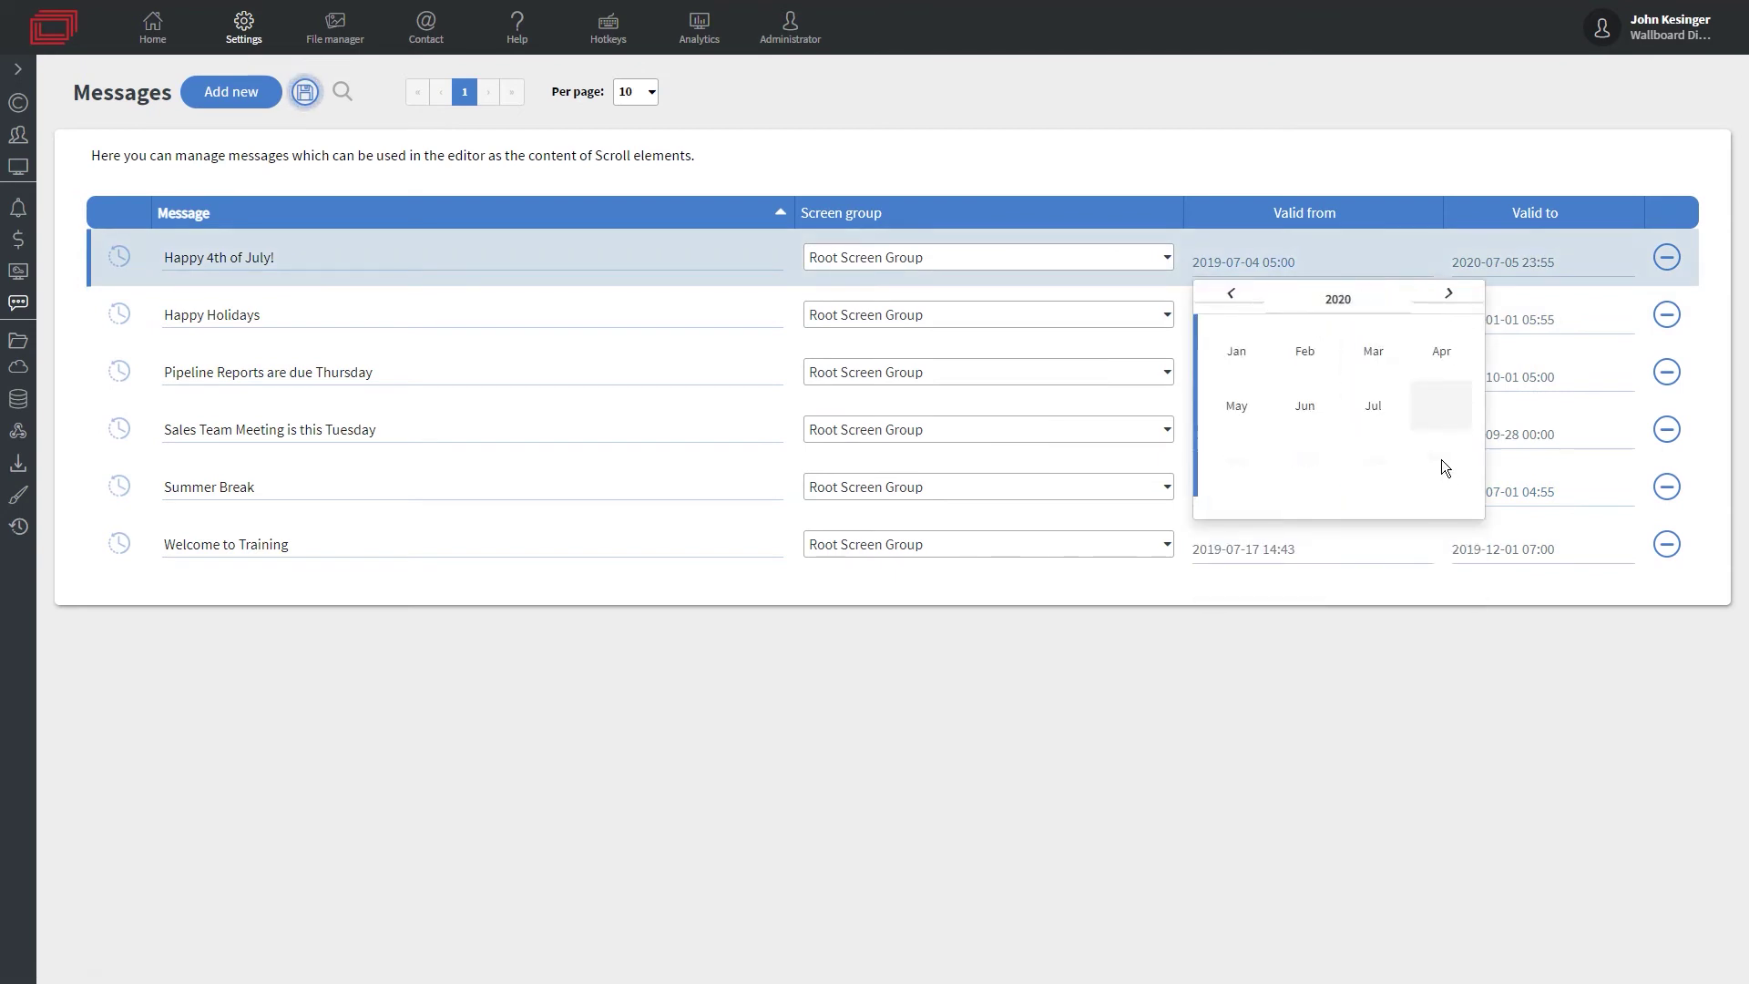
click(1373, 406)
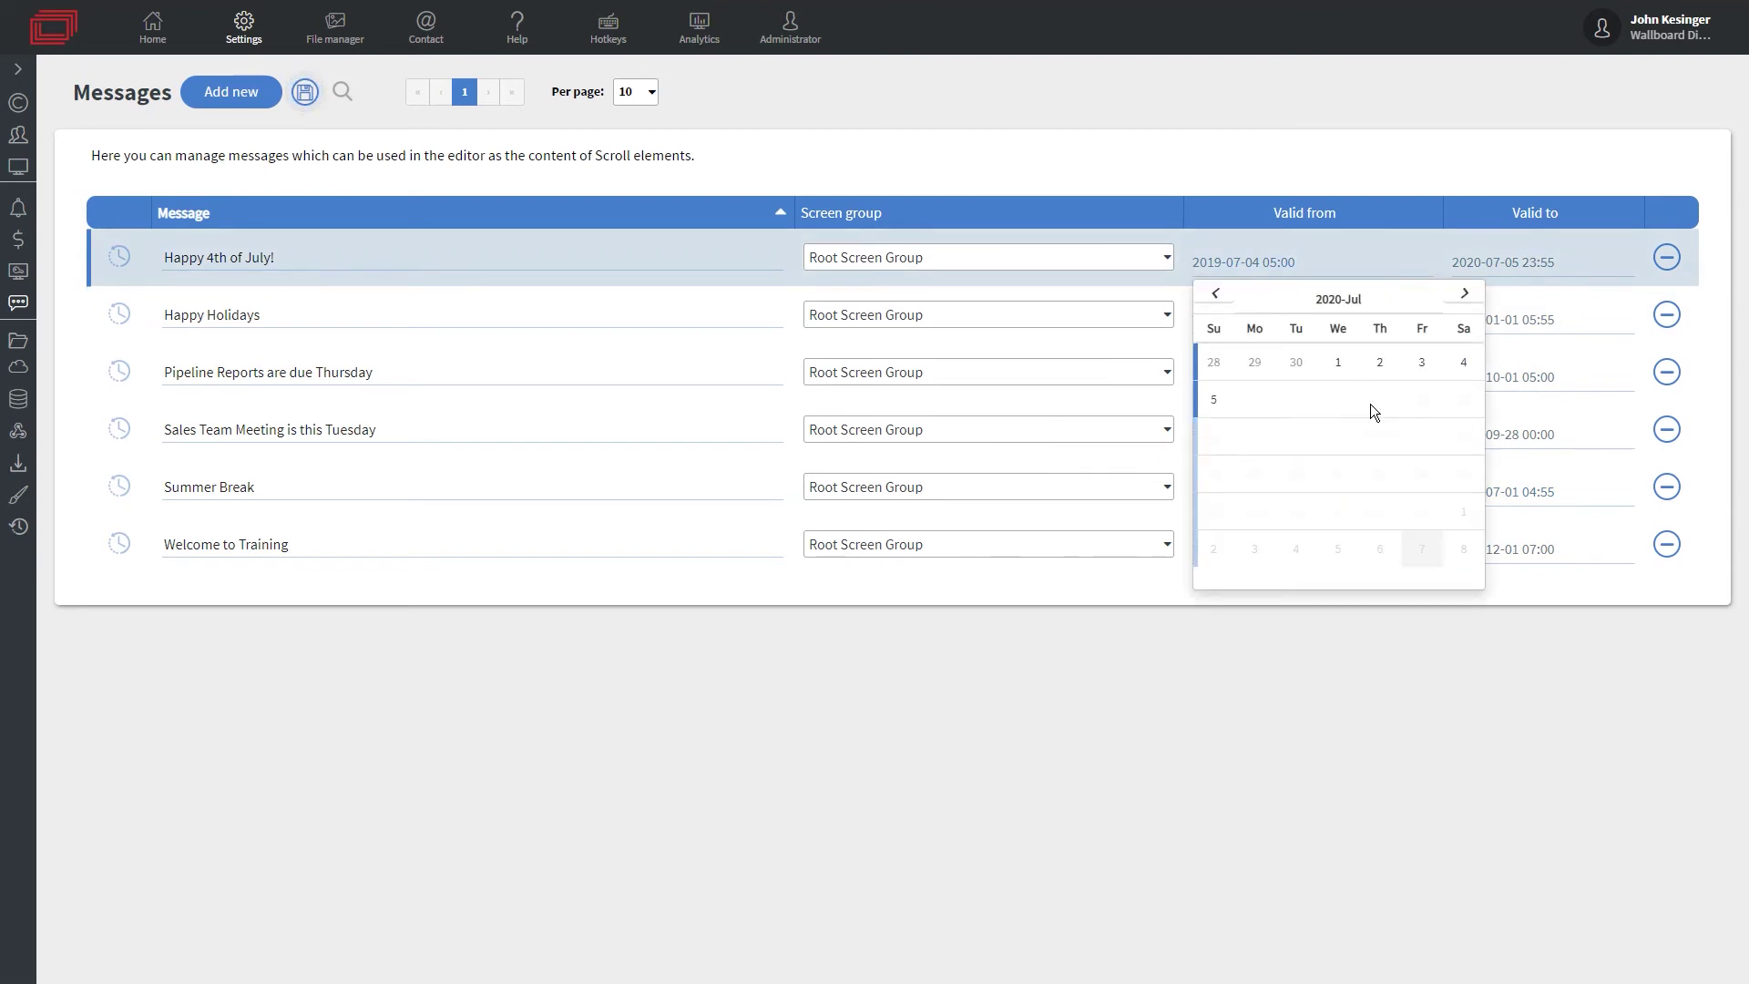
click(1464, 362)
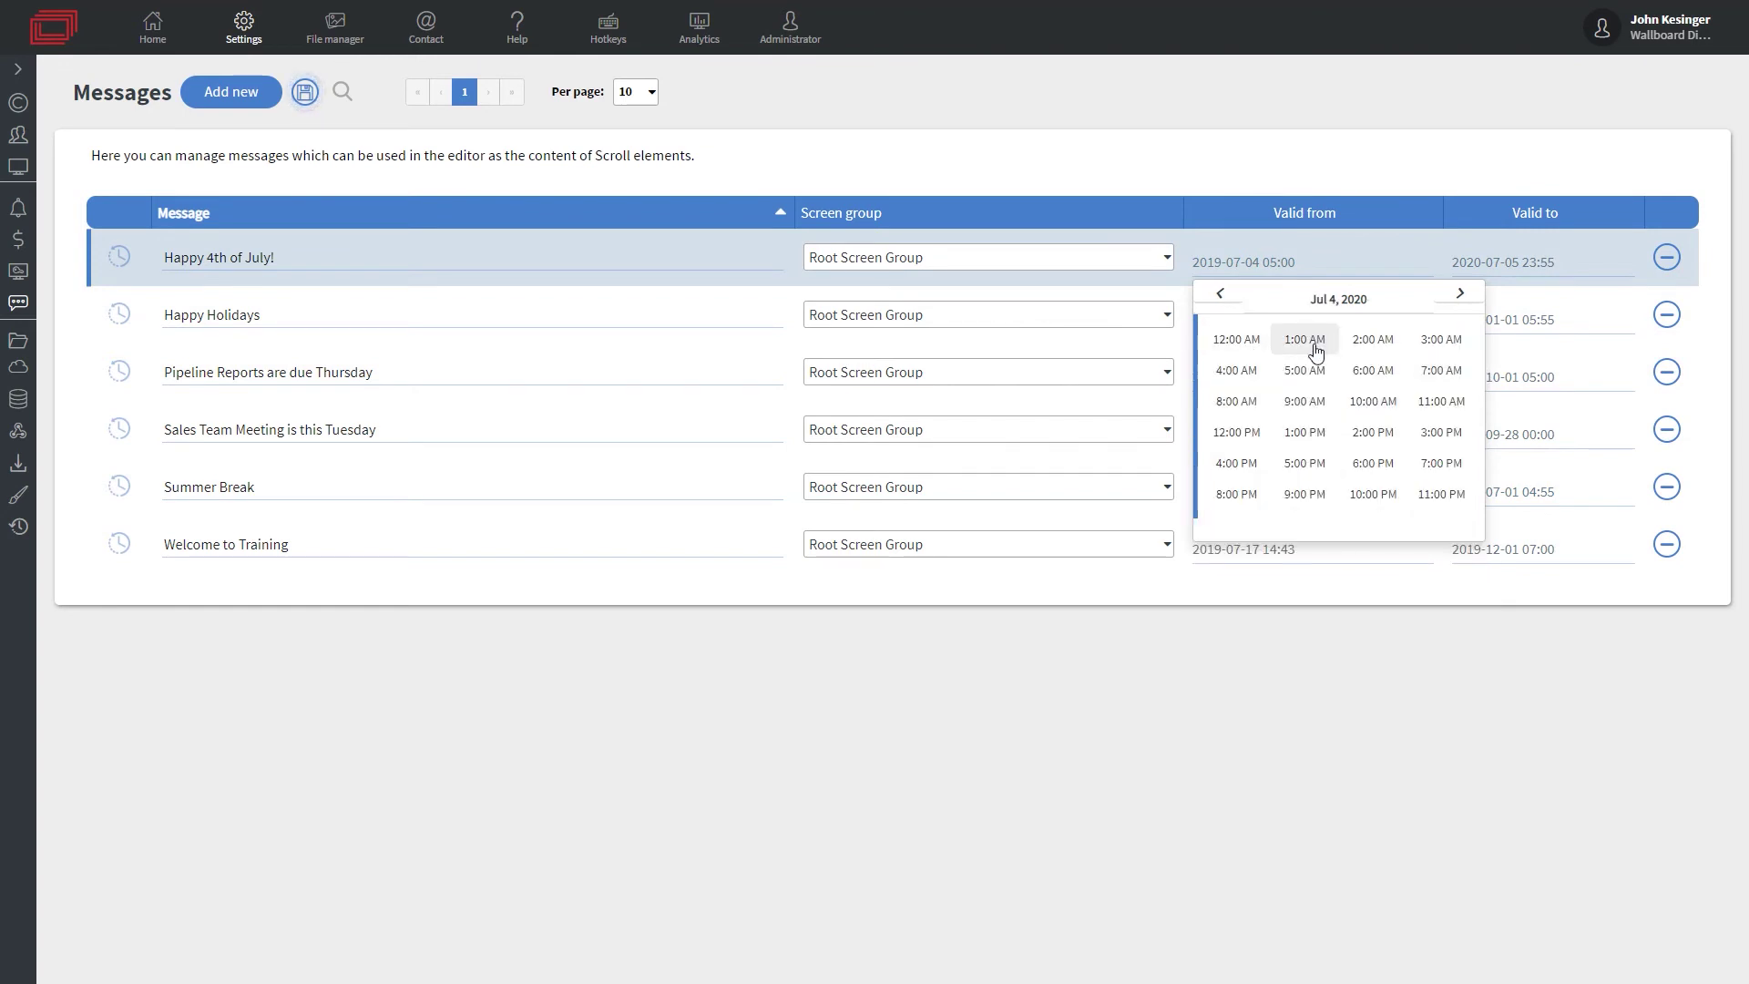
click(1286, 348)
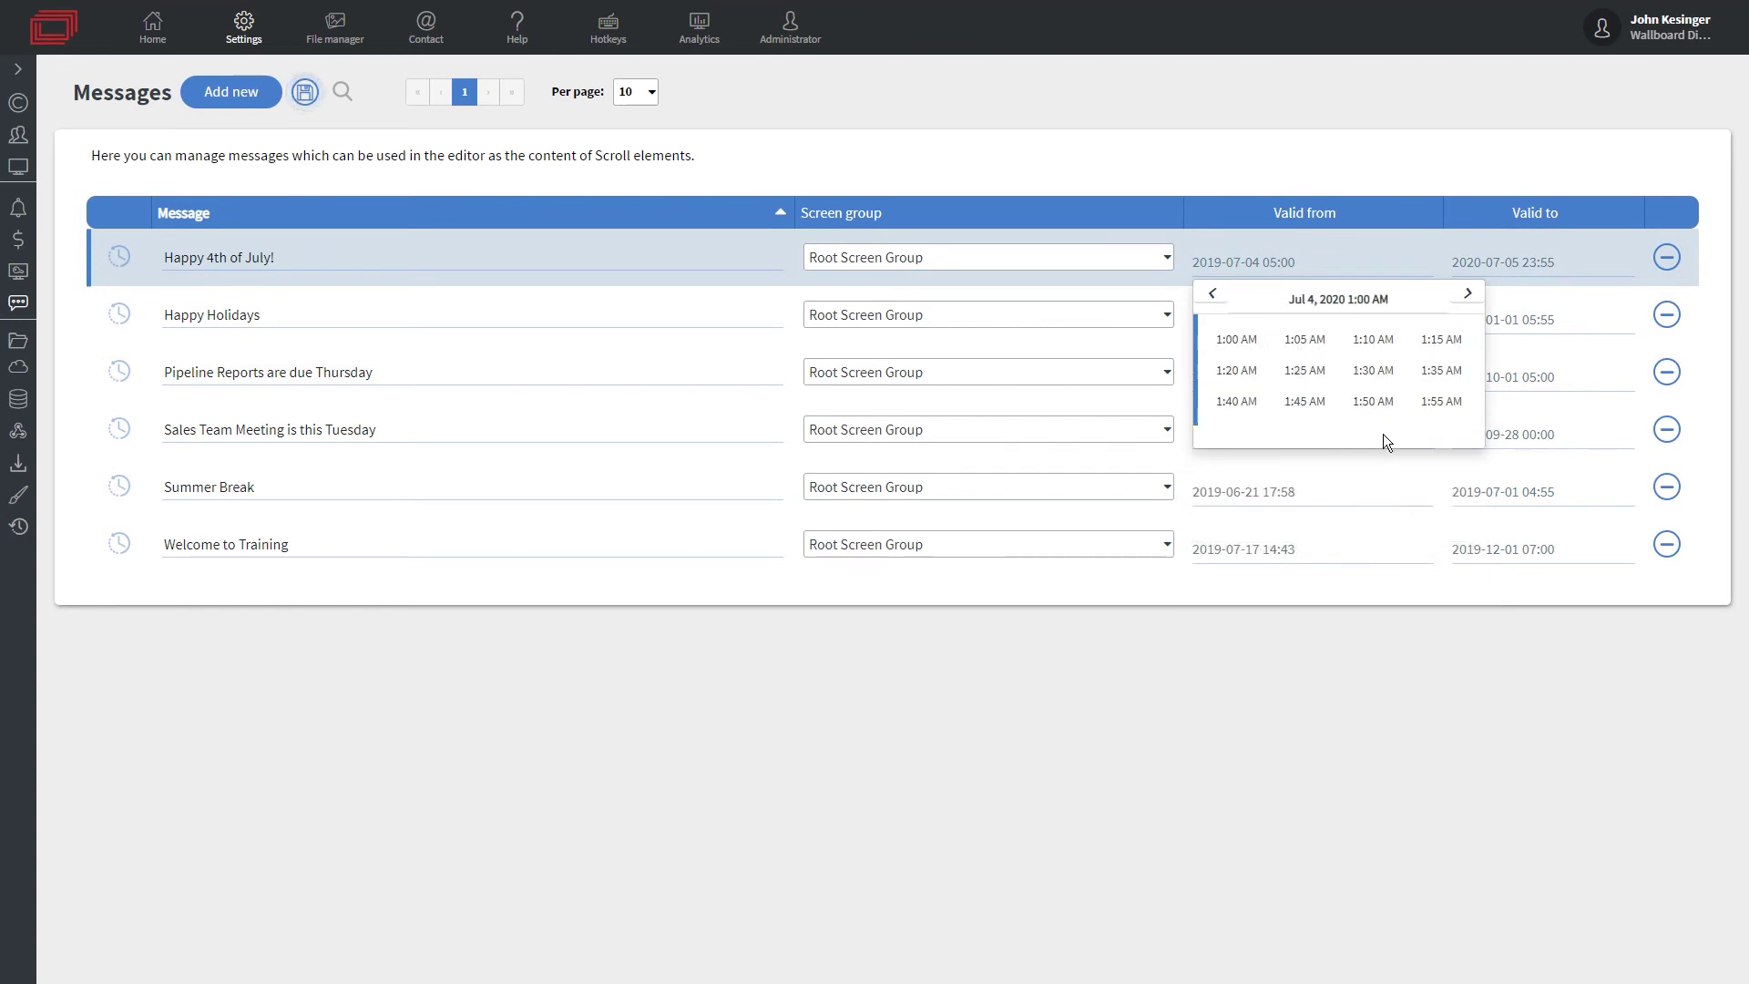
click(1441, 400)
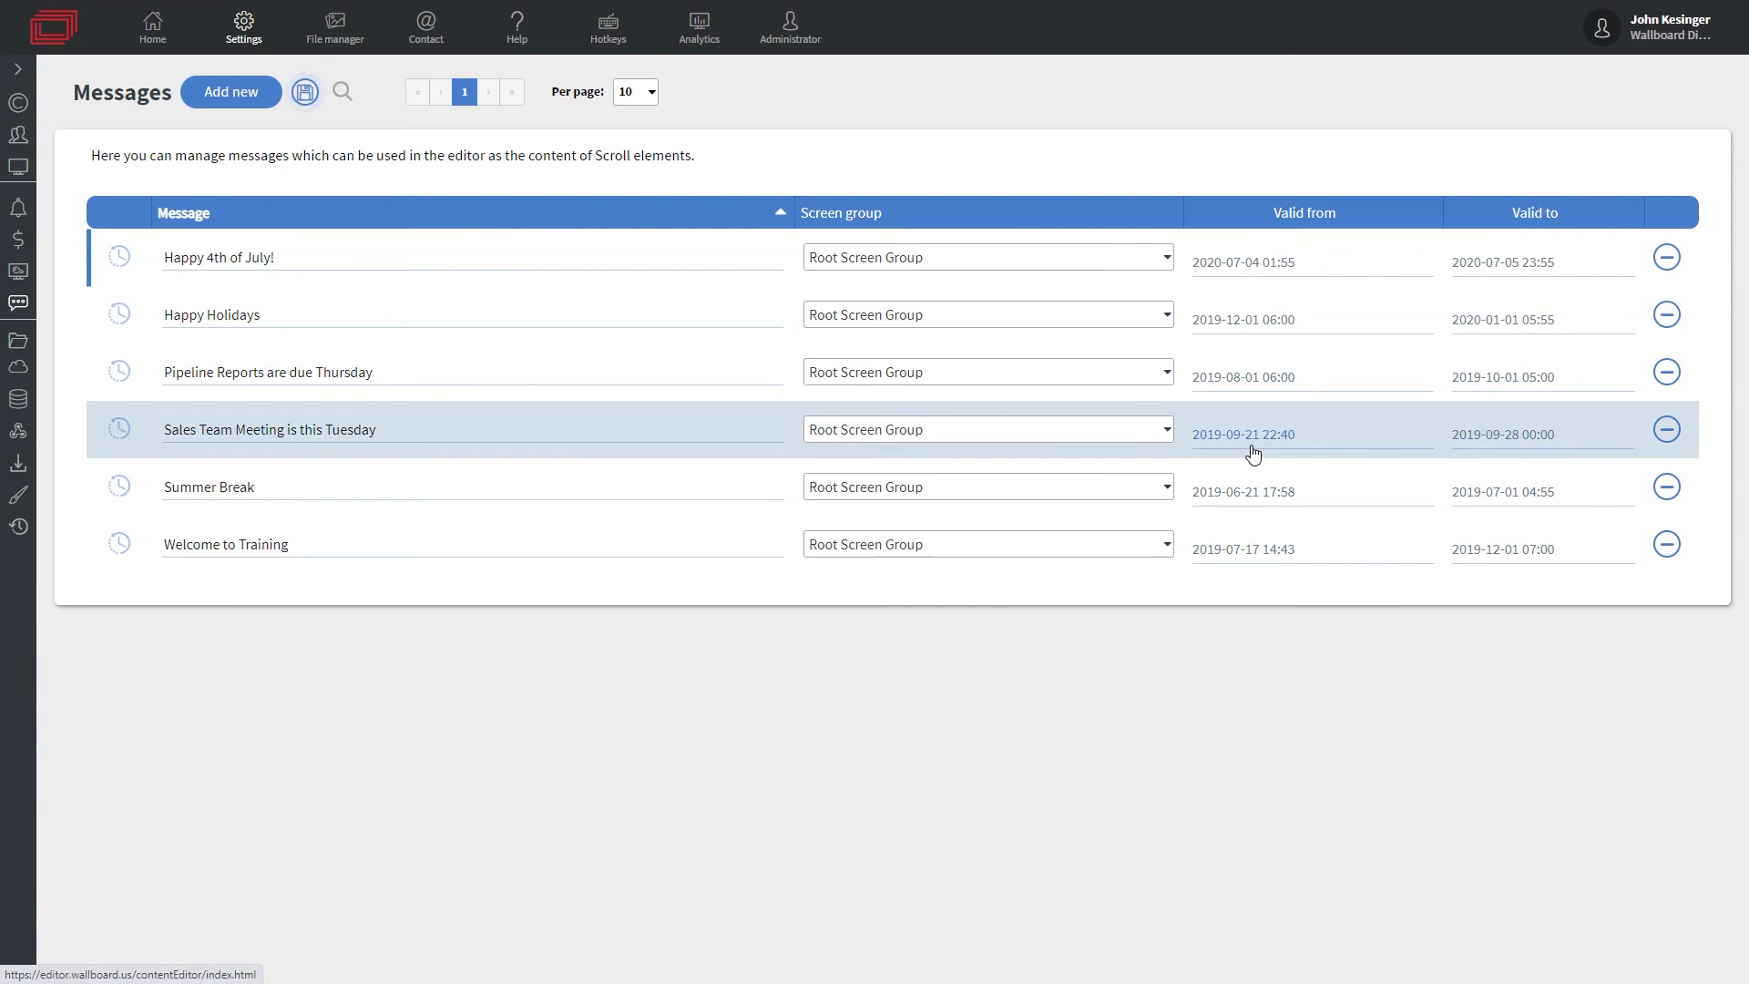
- Extend the "Happy 4th of July!" message's Valid to date to September 30, 2020 at 11:55 PM and save the messages table
click(1545, 264)
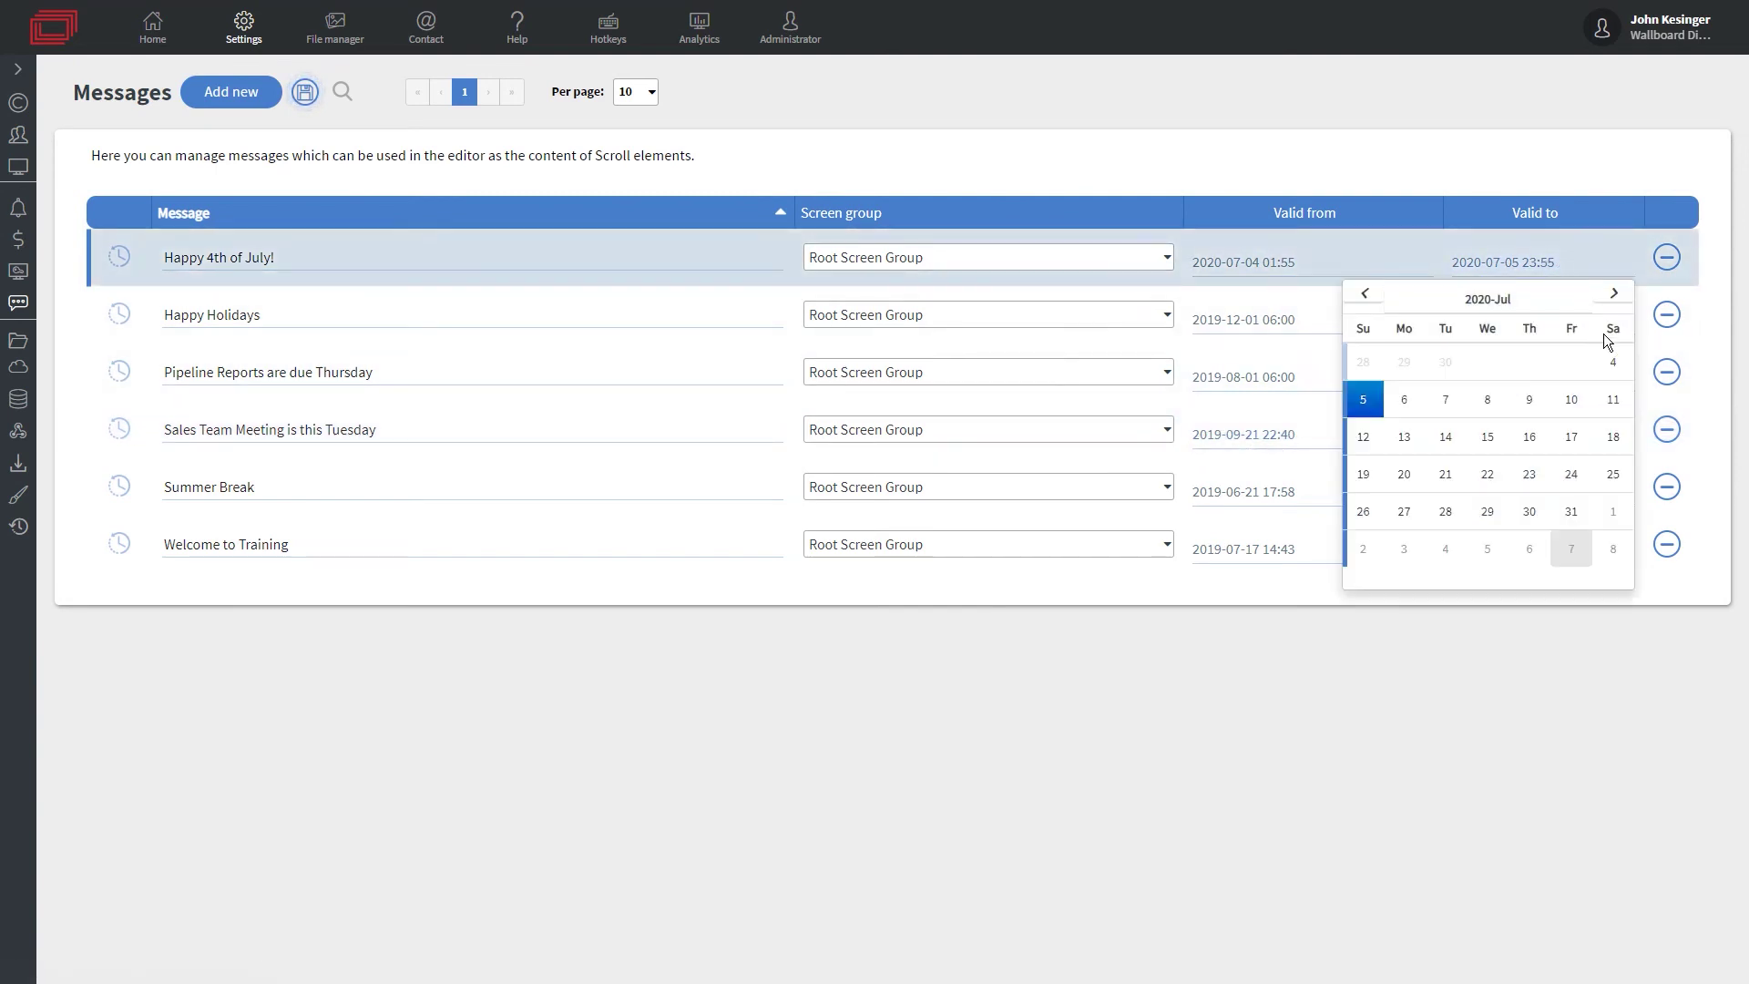
click(1613, 300)
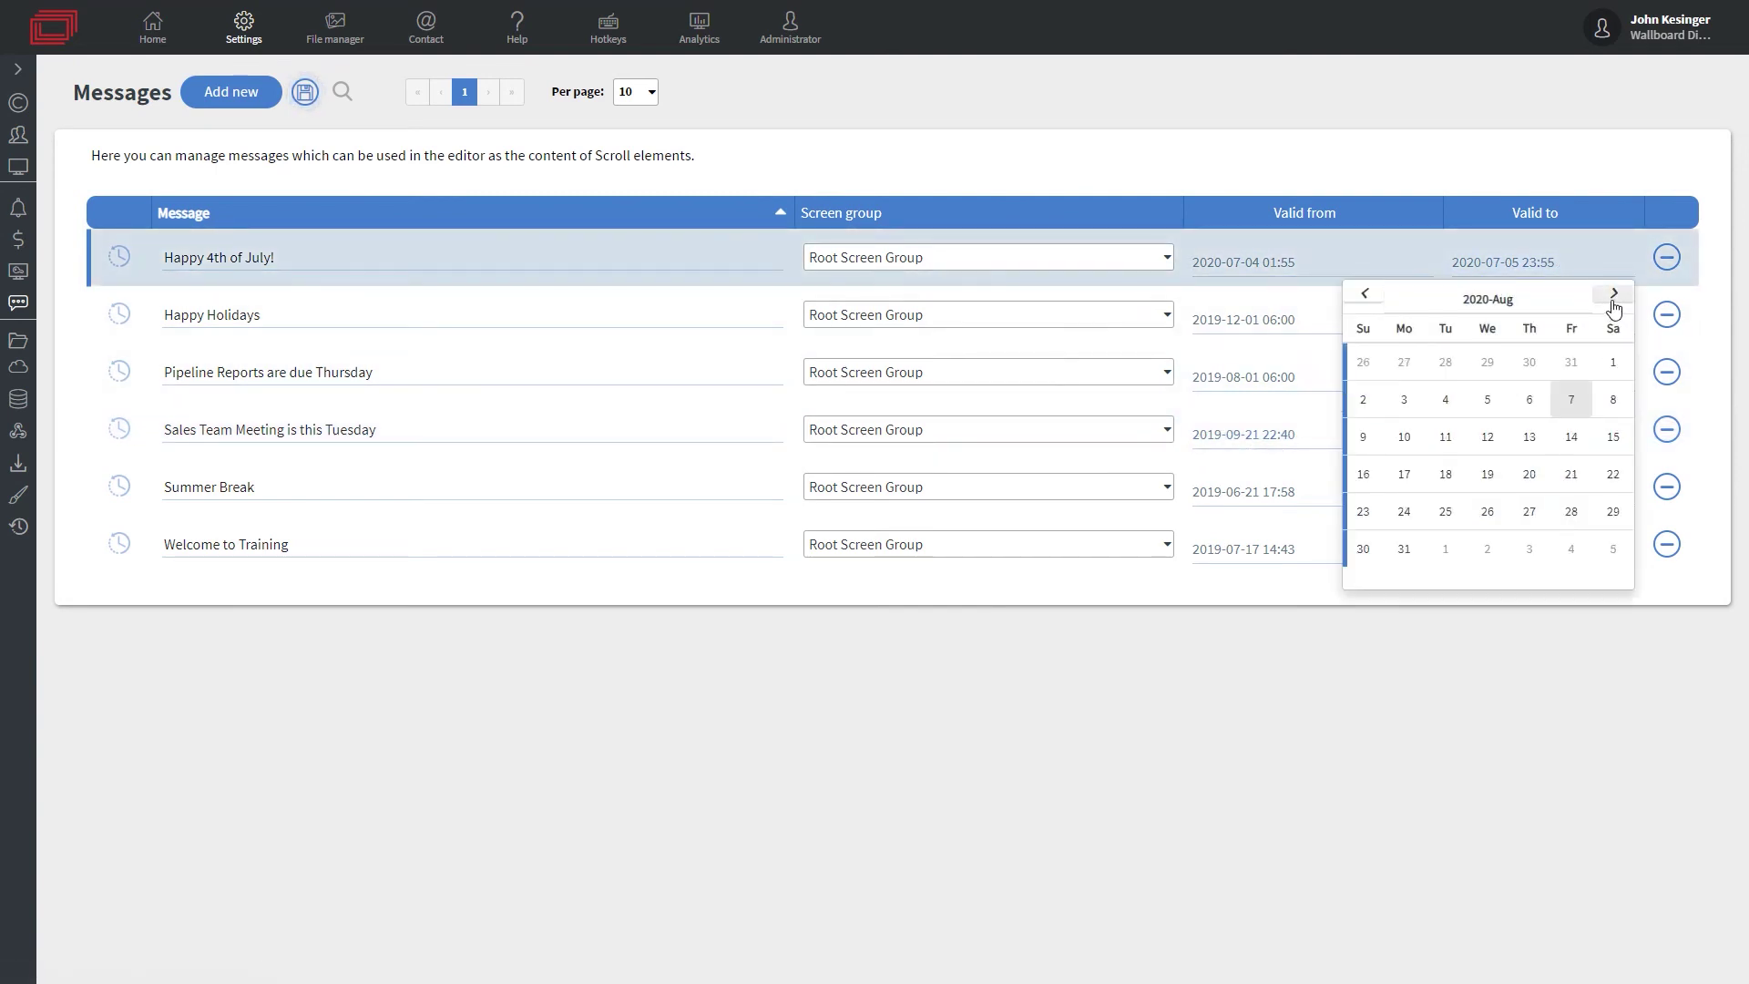
click(1613, 301)
click(1487, 511)
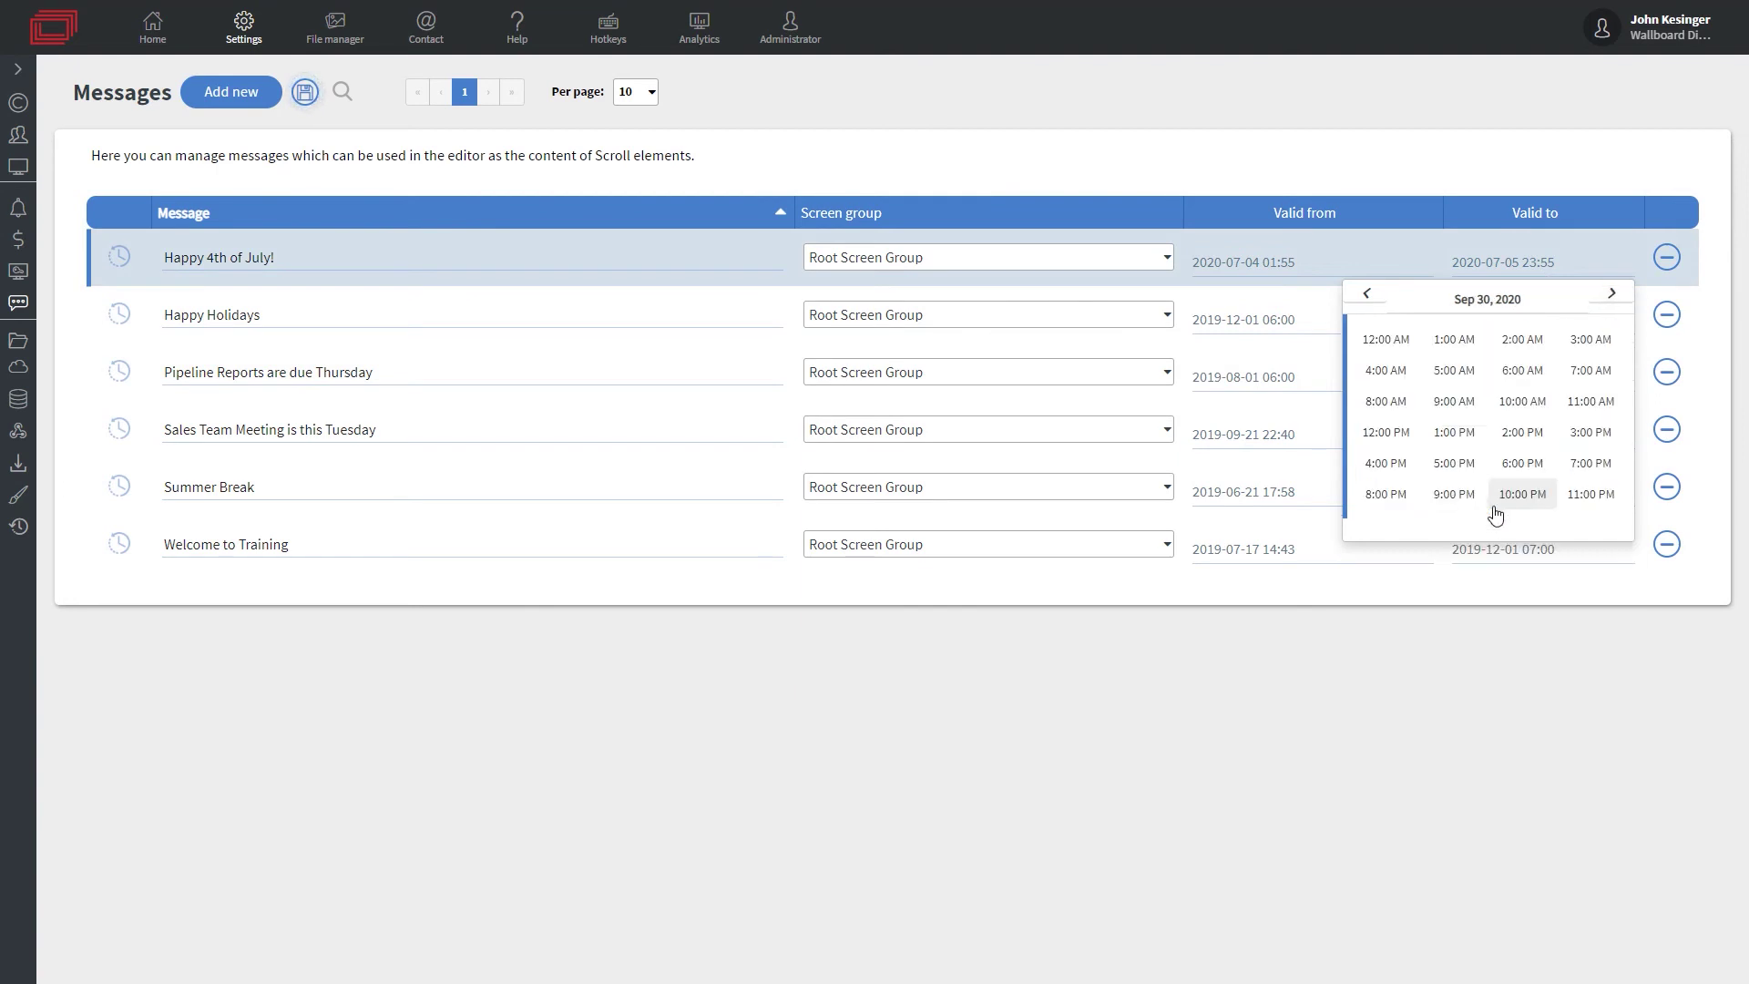
click(1594, 510)
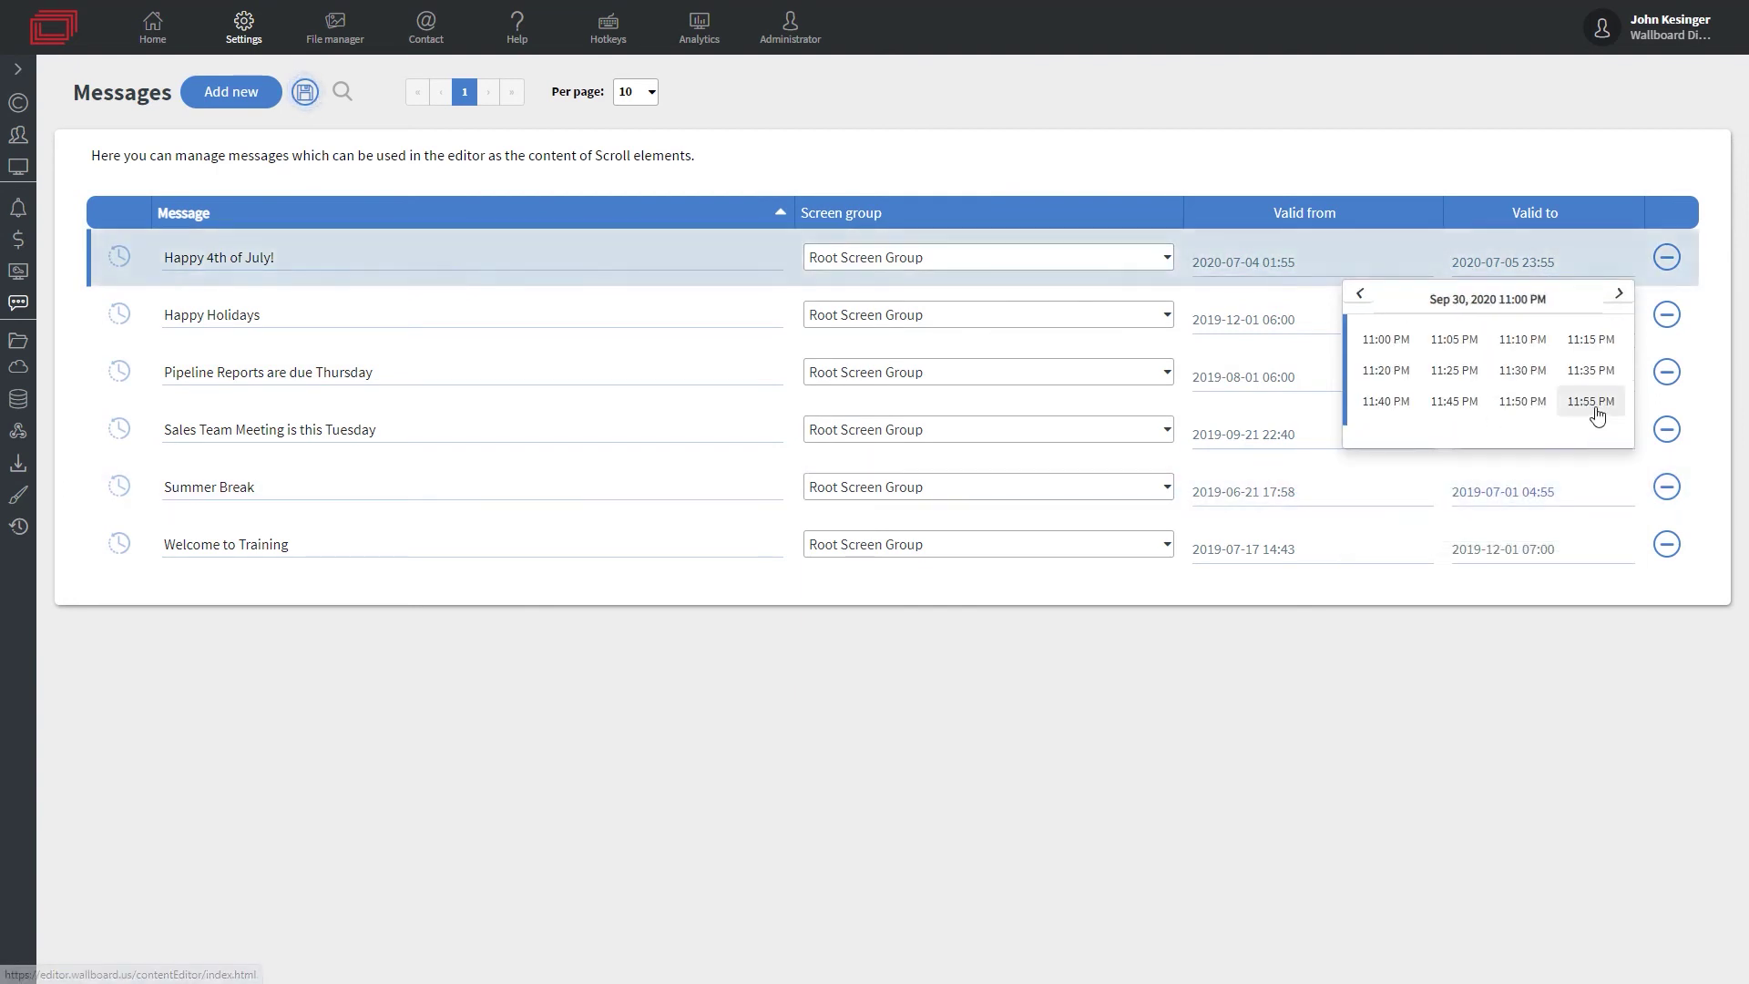
click(1590, 401)
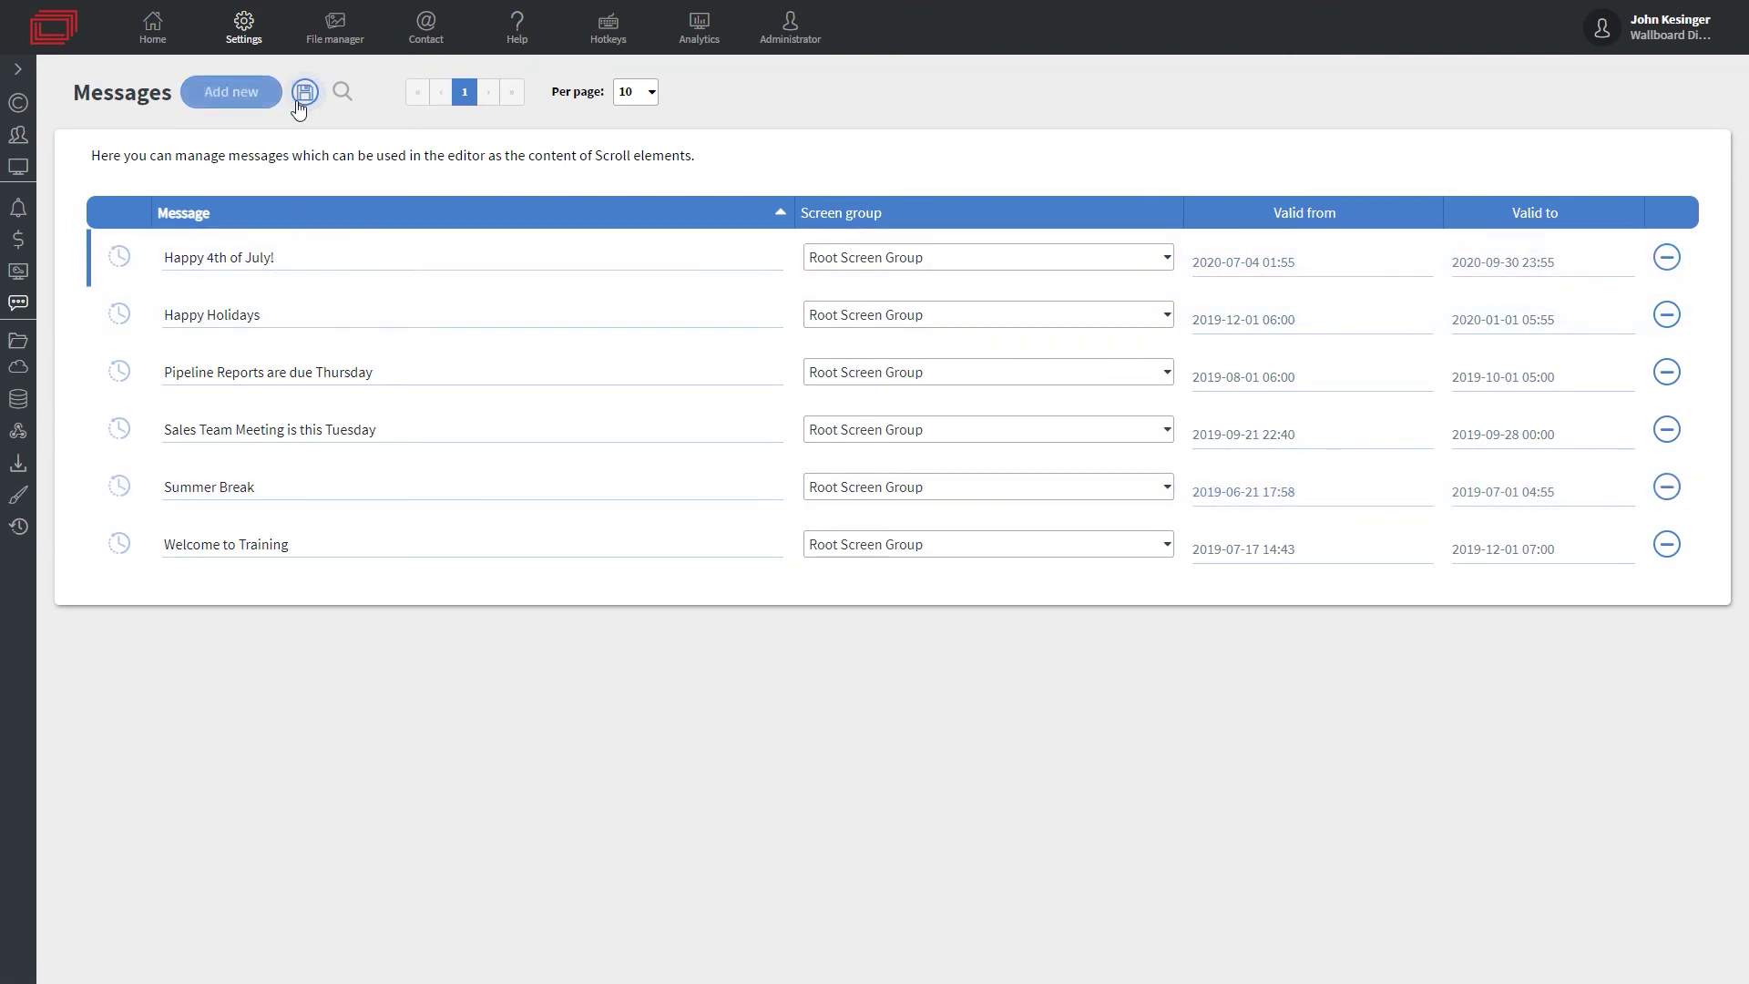
click(306, 92)
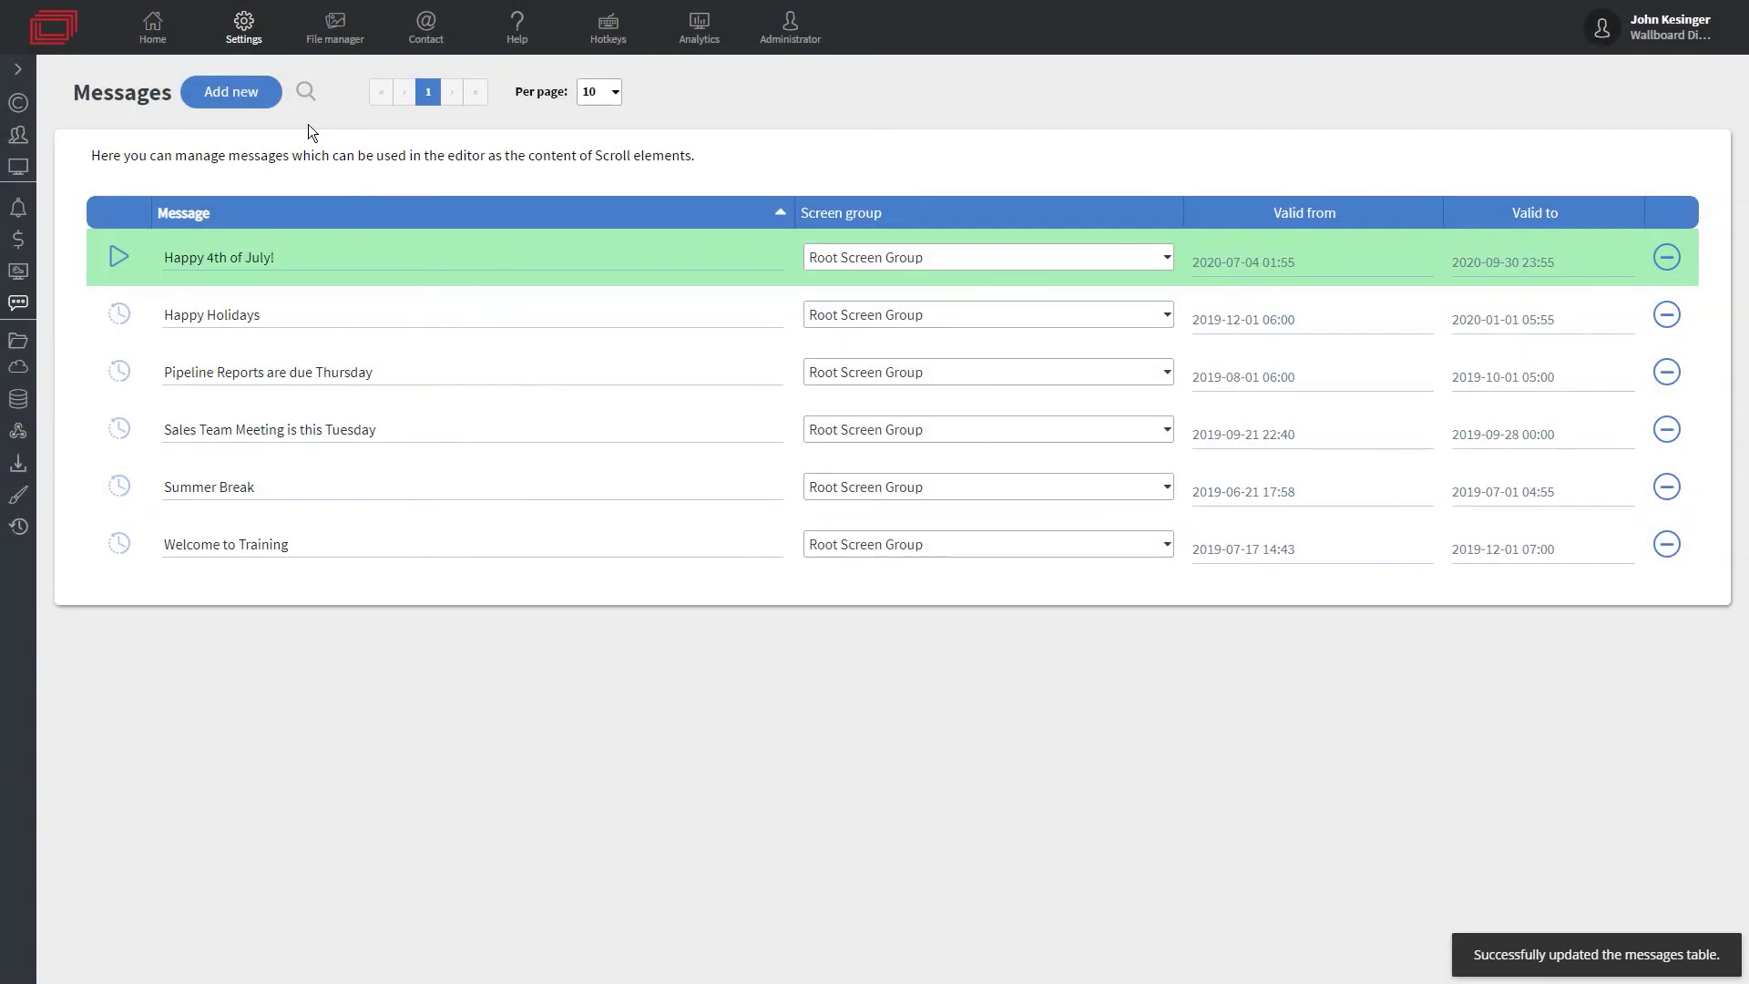
- Return to the home dashboard and open the "Scrolling Text" content in the editor
click(160, 38)
scroll(1131, 719, down, 12)
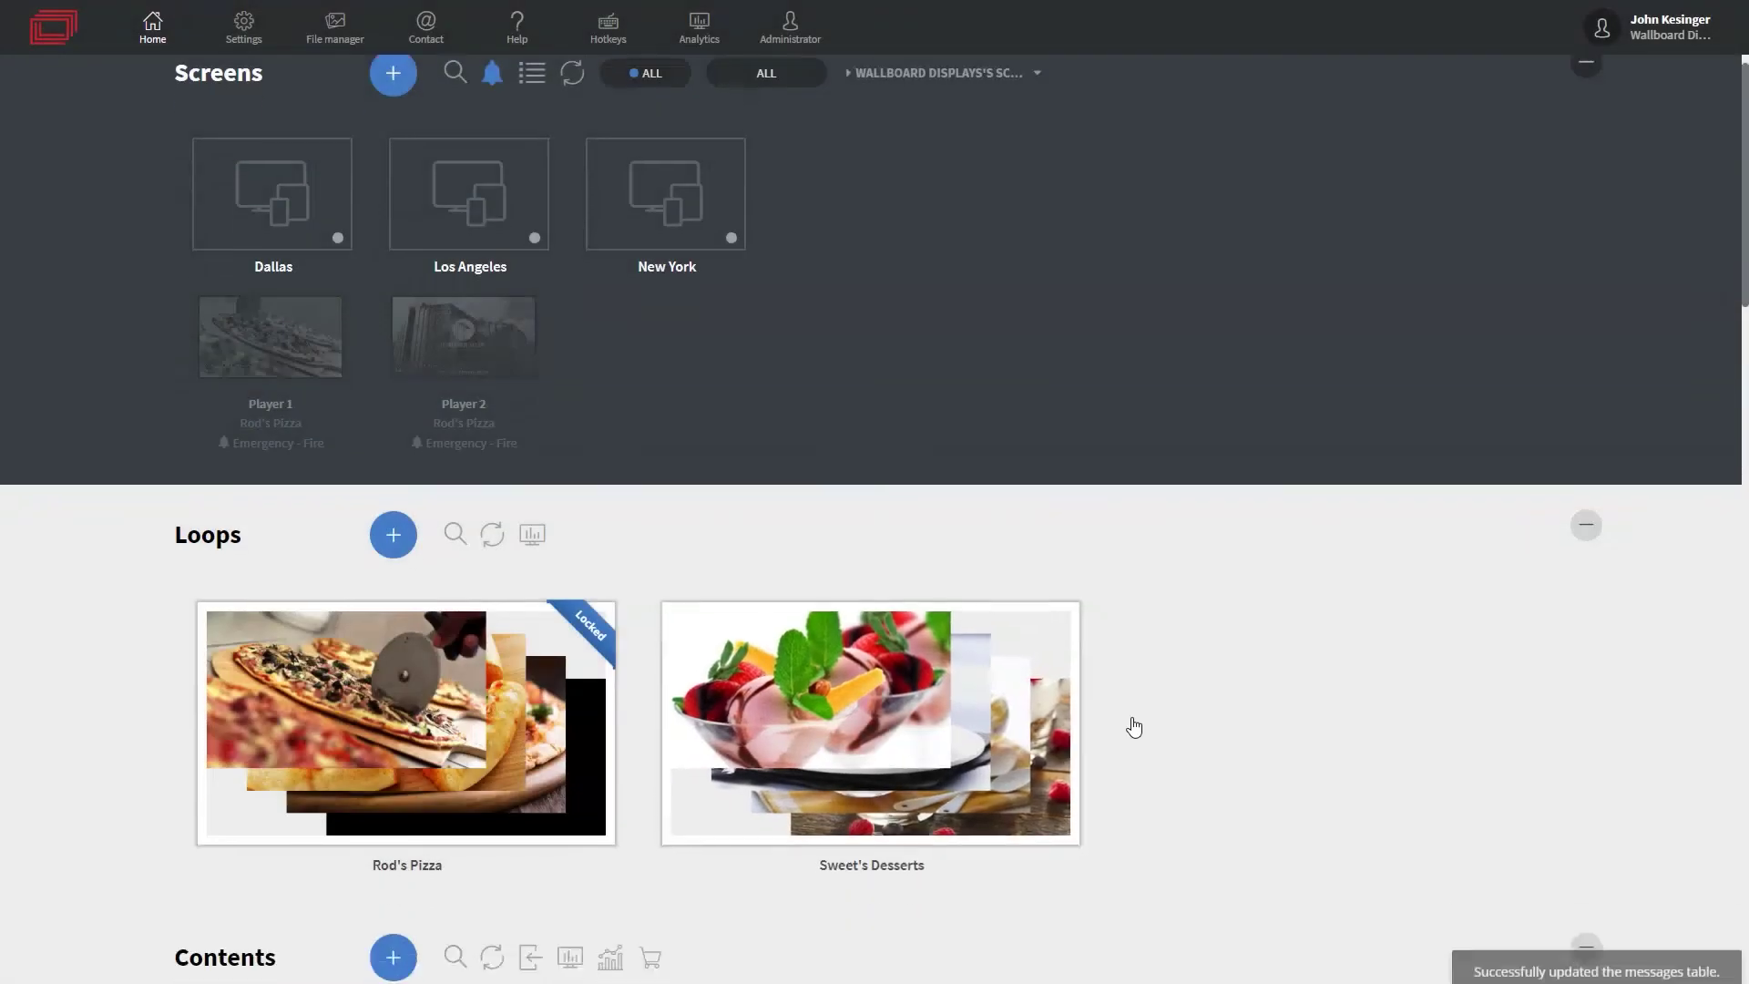
scroll(1129, 708, down, 8)
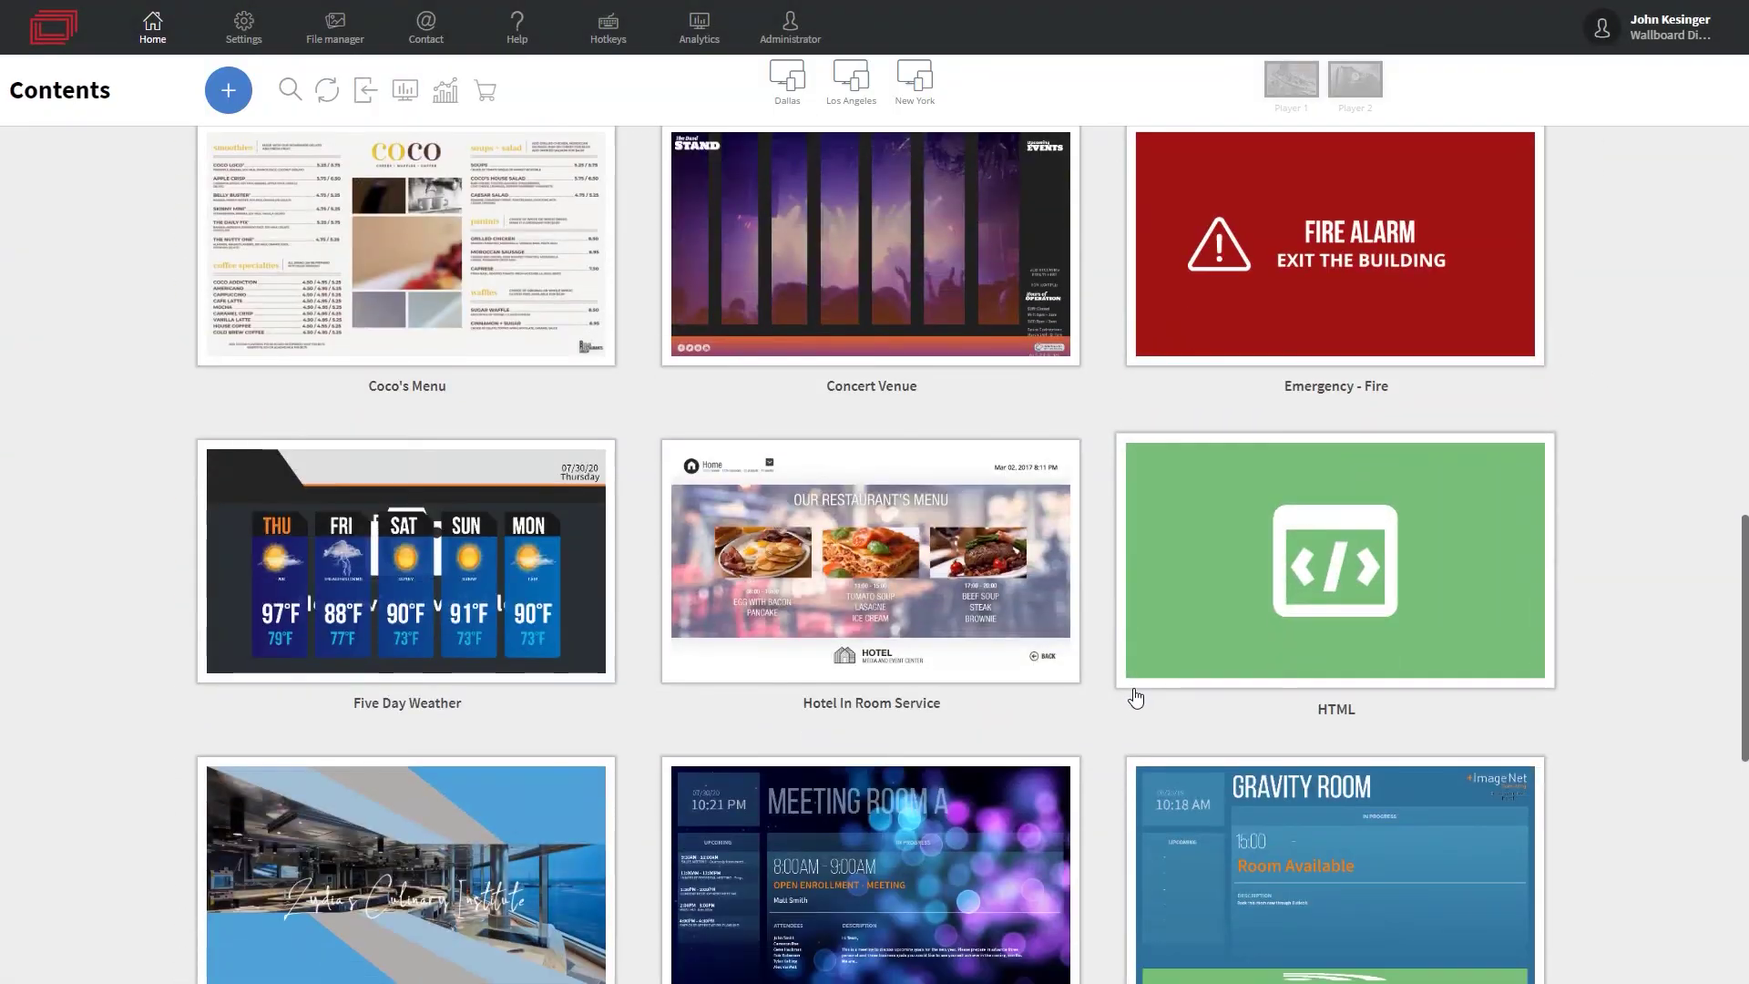
click(1303, 811)
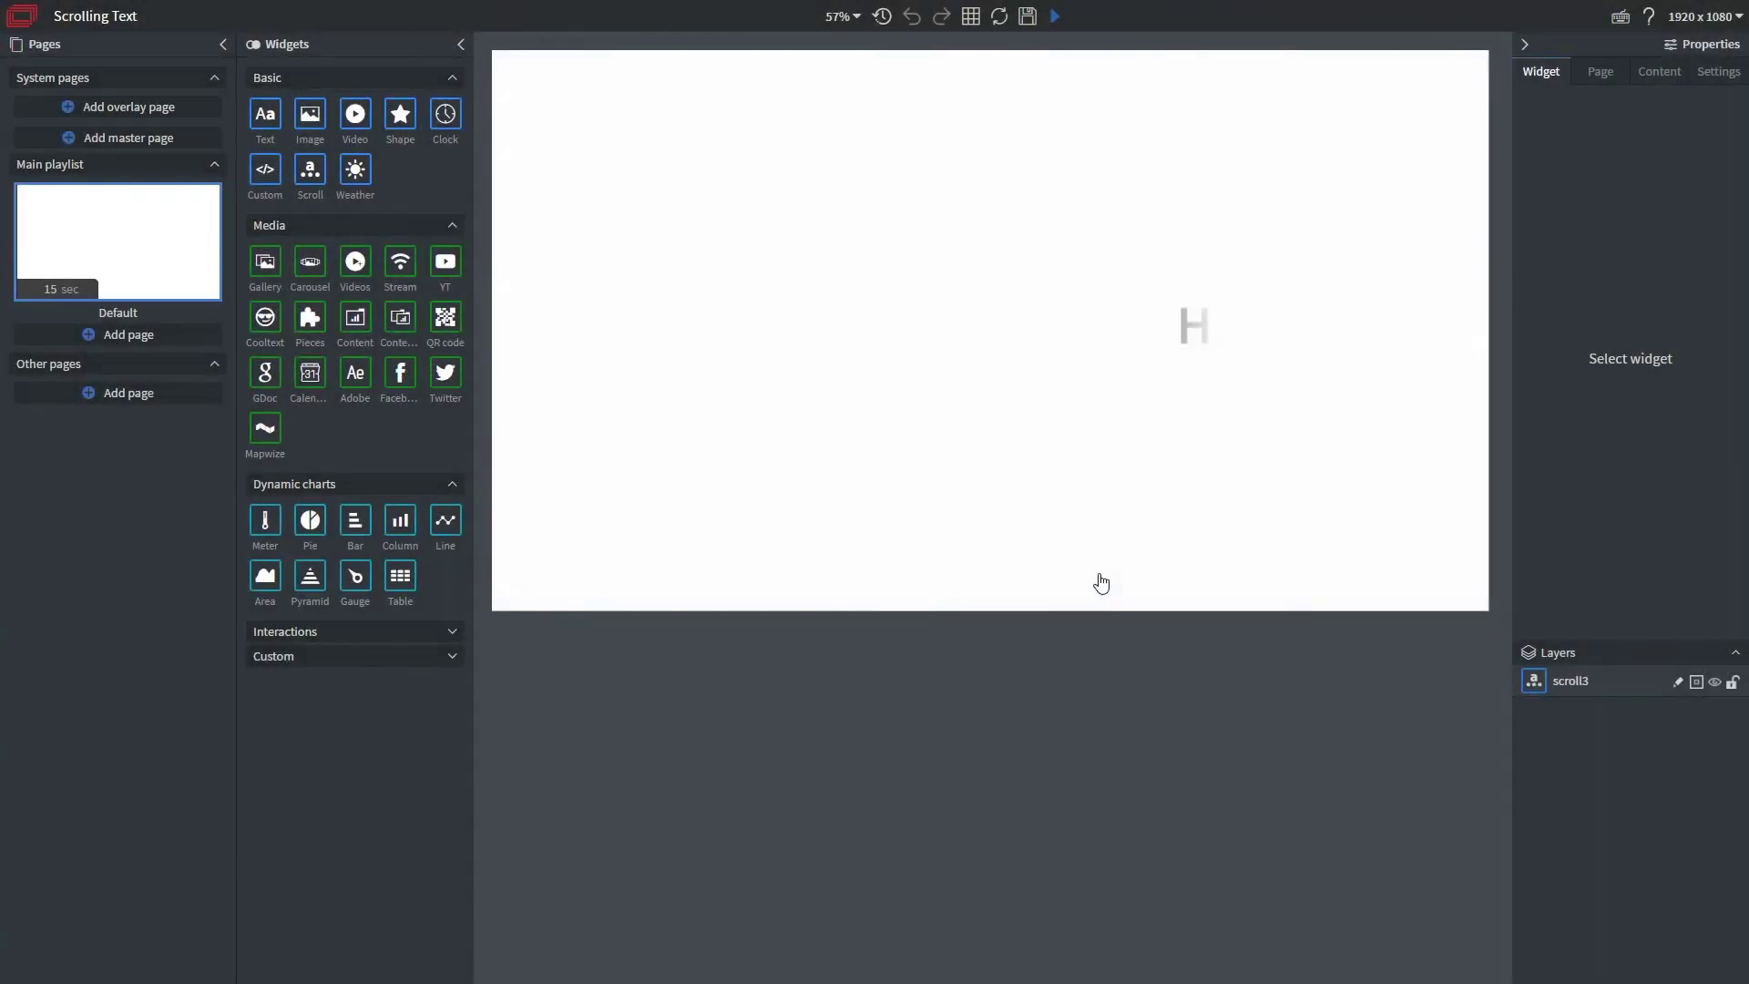
- Switch the data origin of the scroll widget on the page to Text
click(1146, 346)
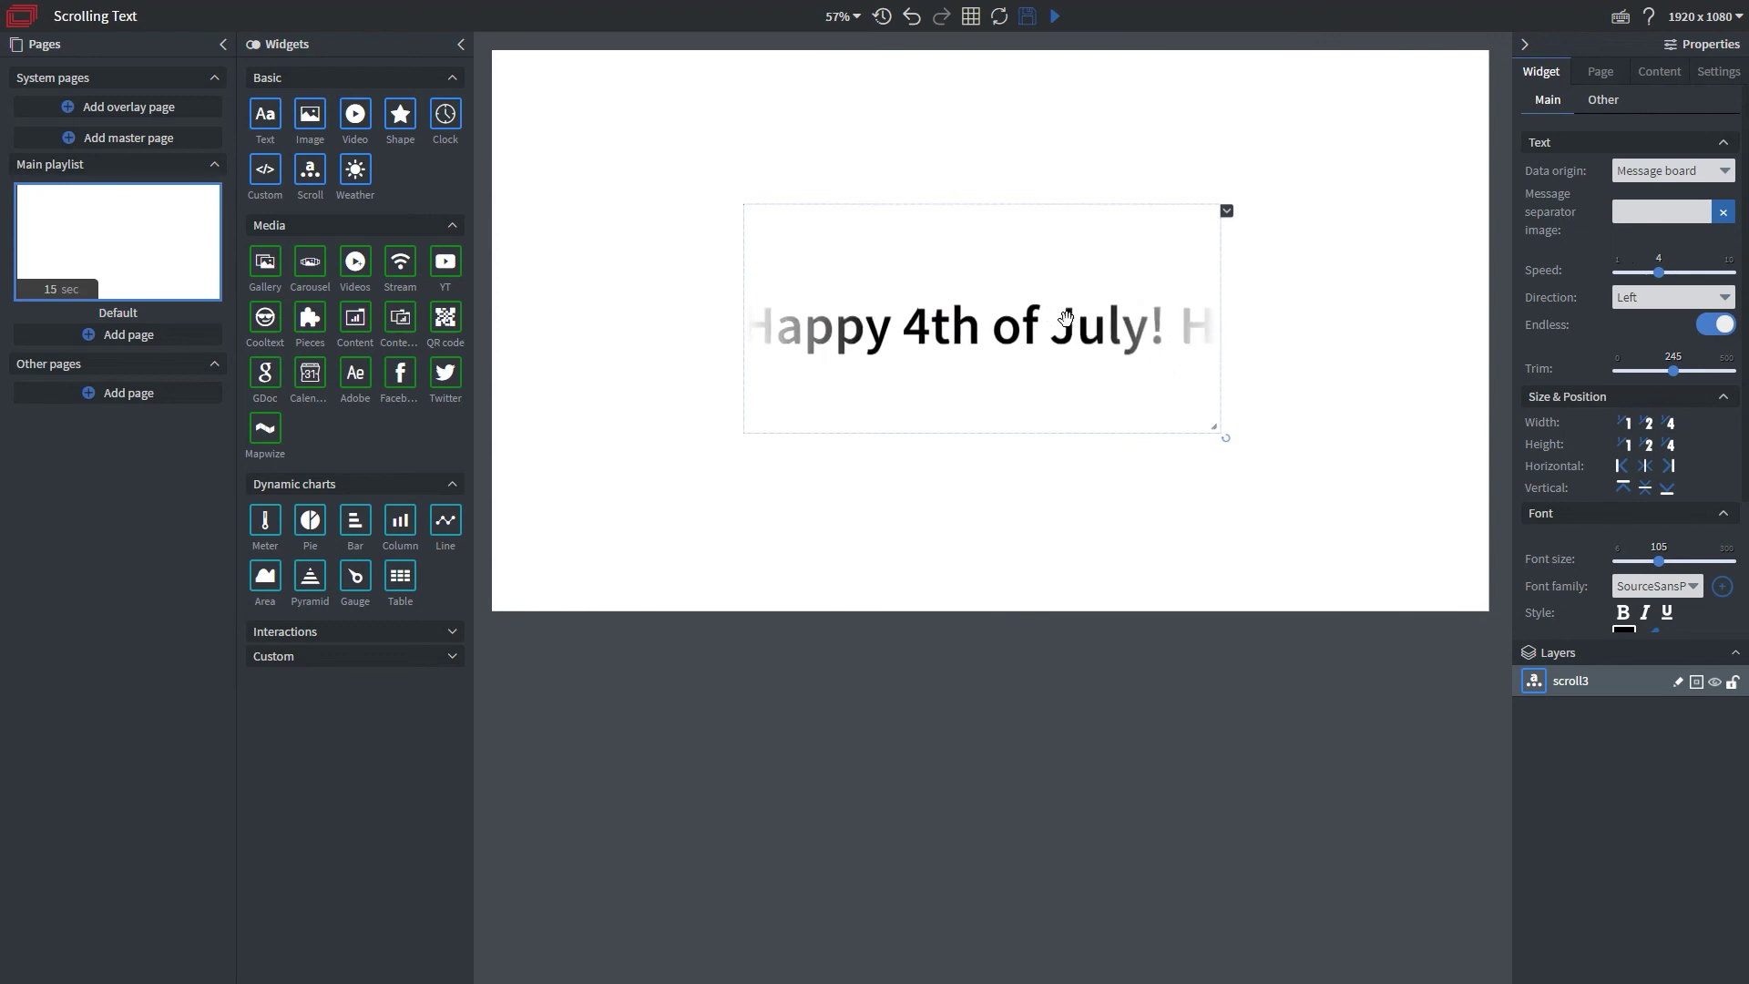
click(1669, 172)
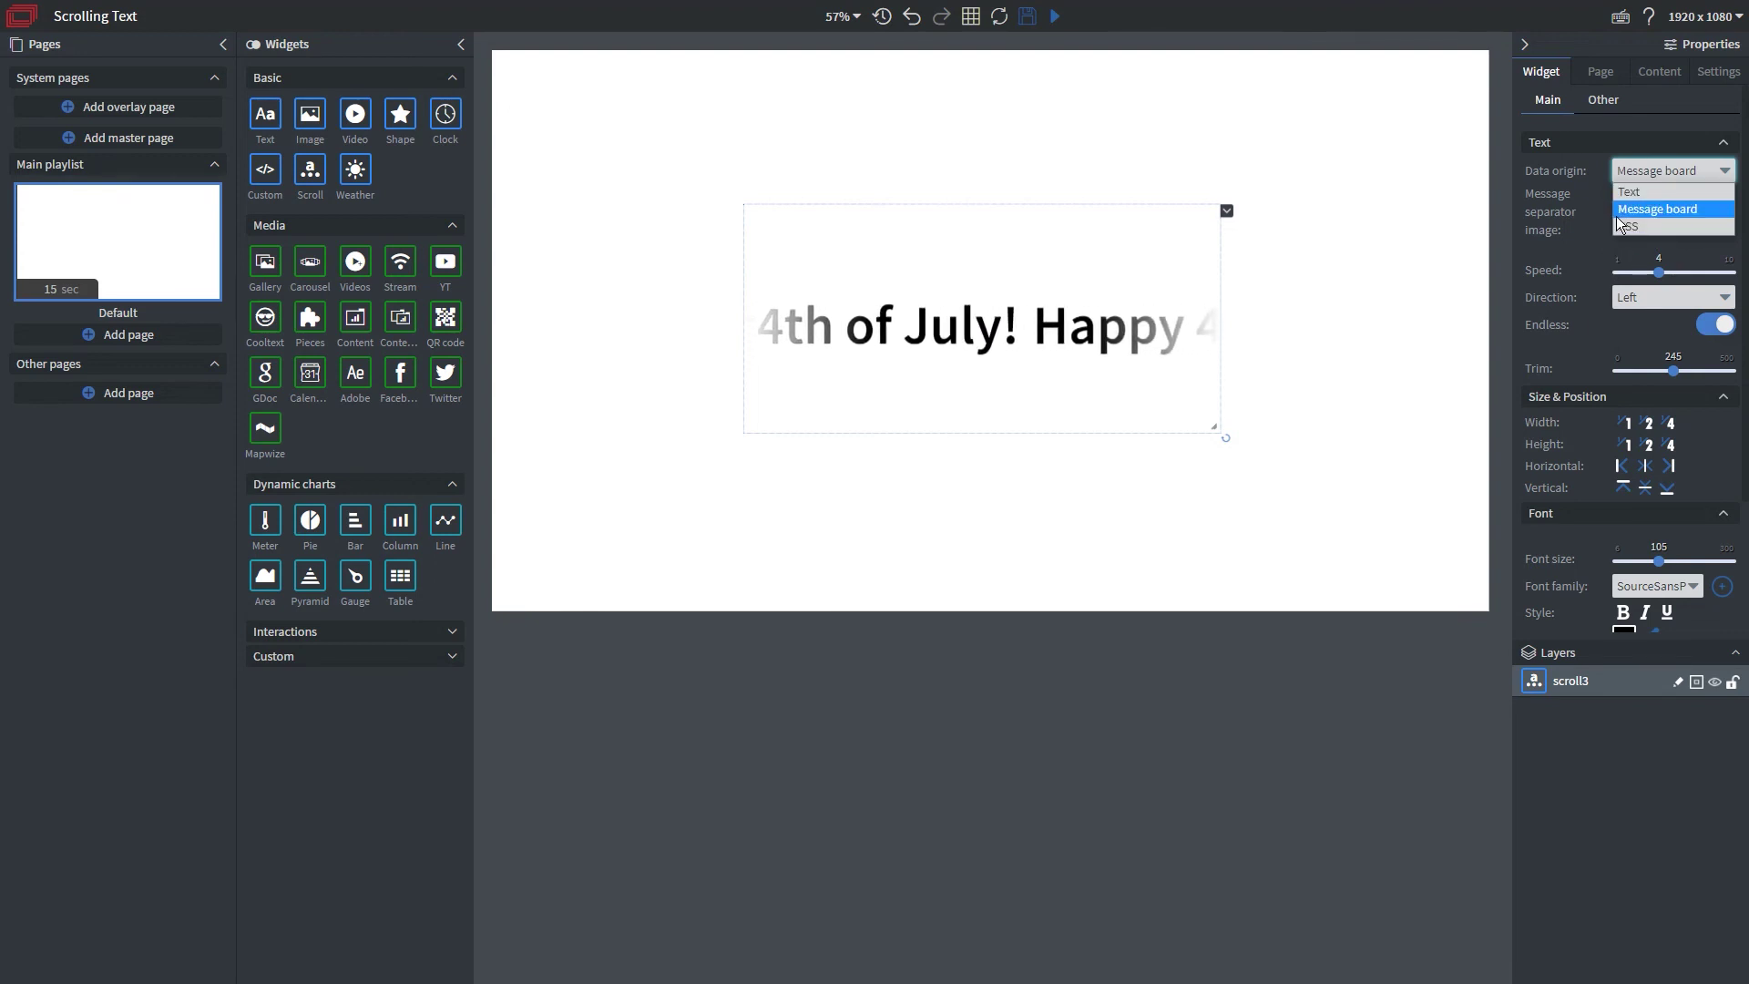
click(1660, 190)
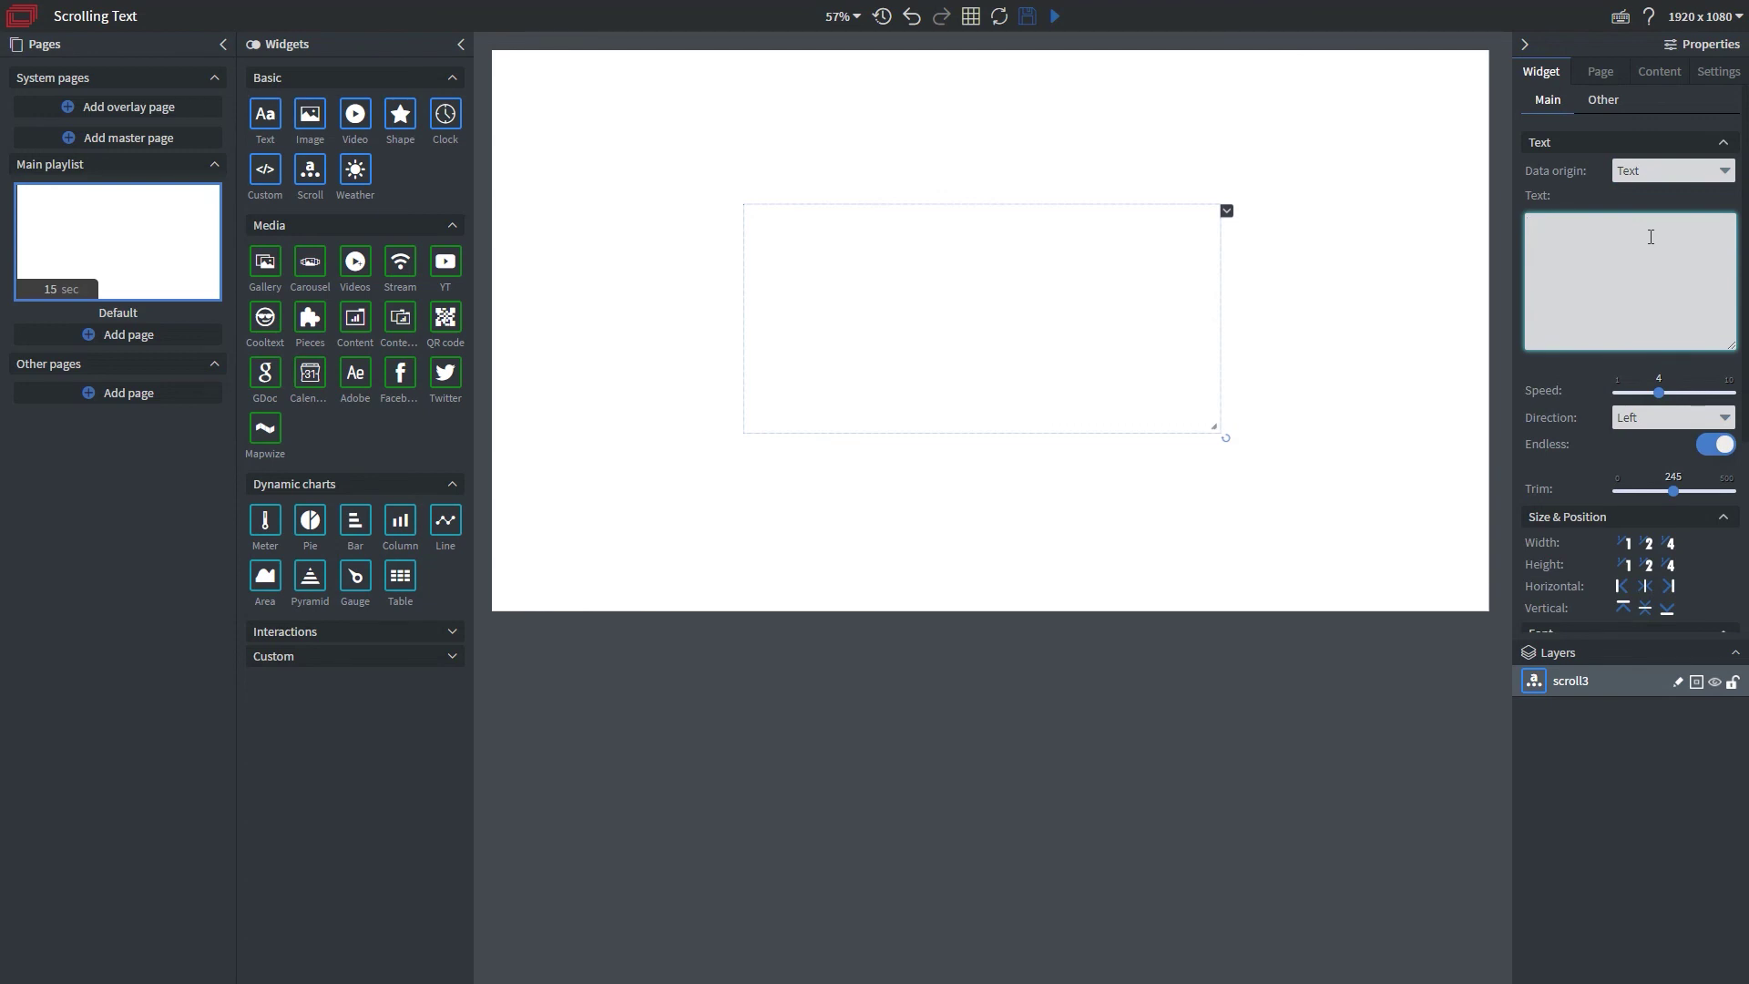
- Enter Apples, Oranges and Peaches on separate lines as the scroll text and set the scroll direction to Up
text(Apples)
key(Return)
text(O)
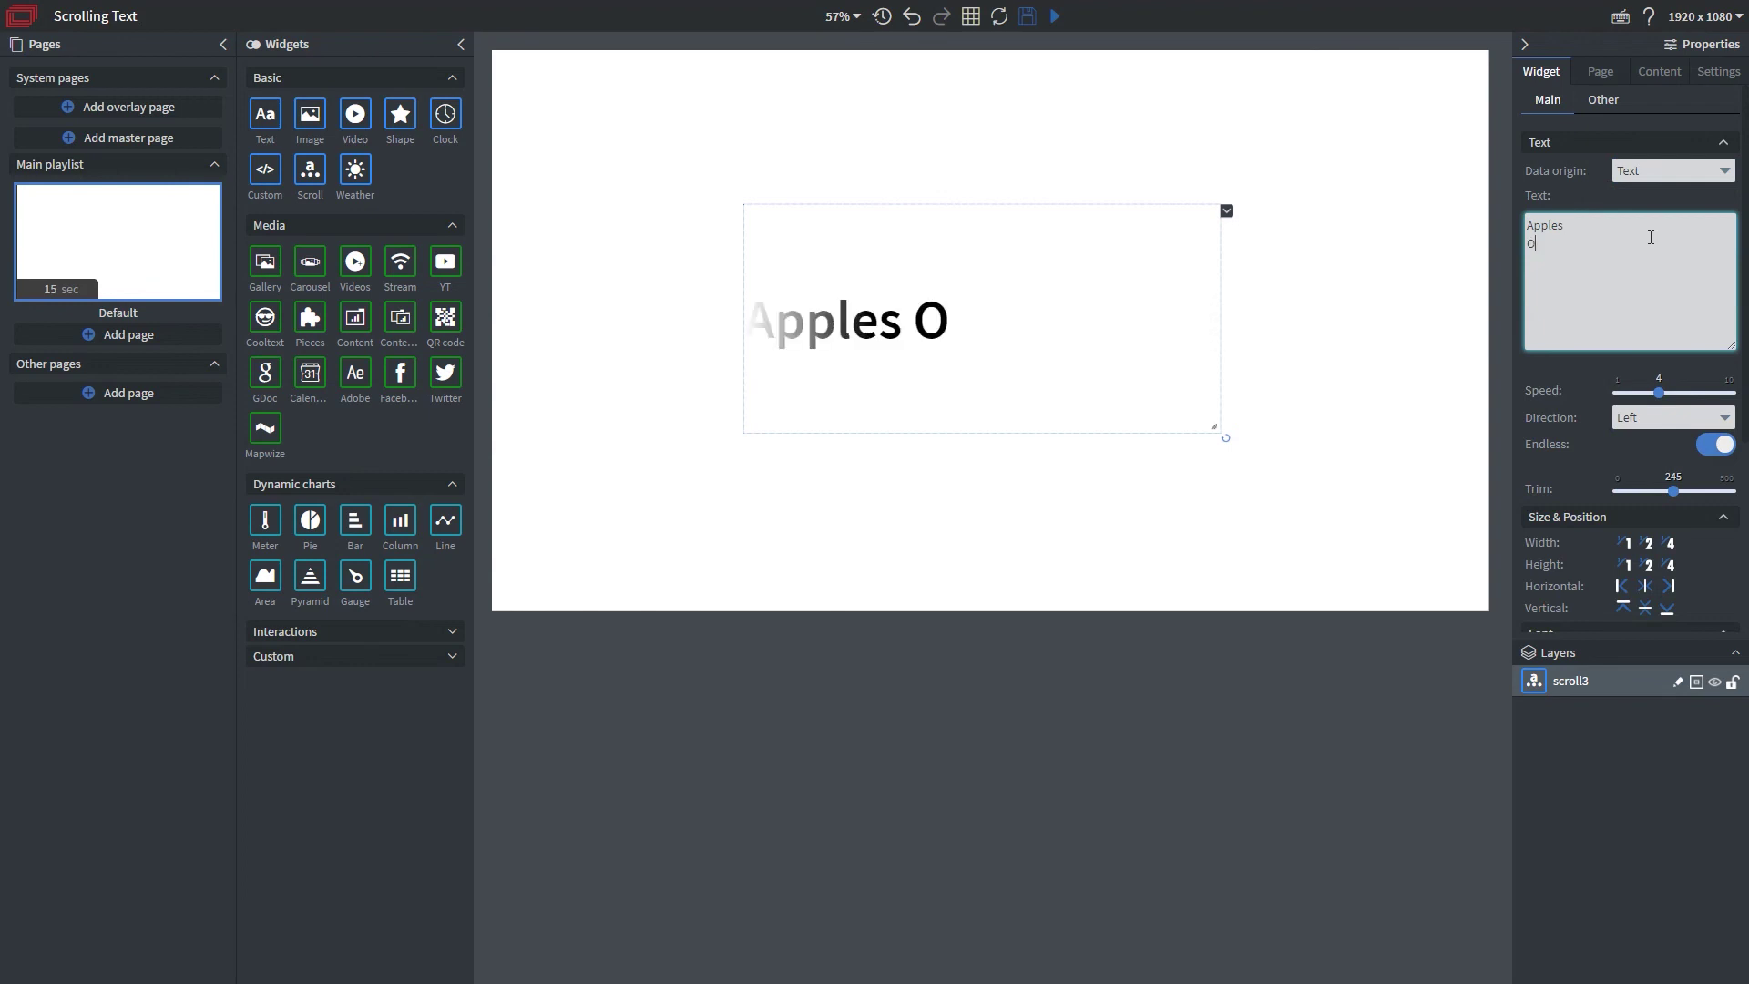
text(ranges)
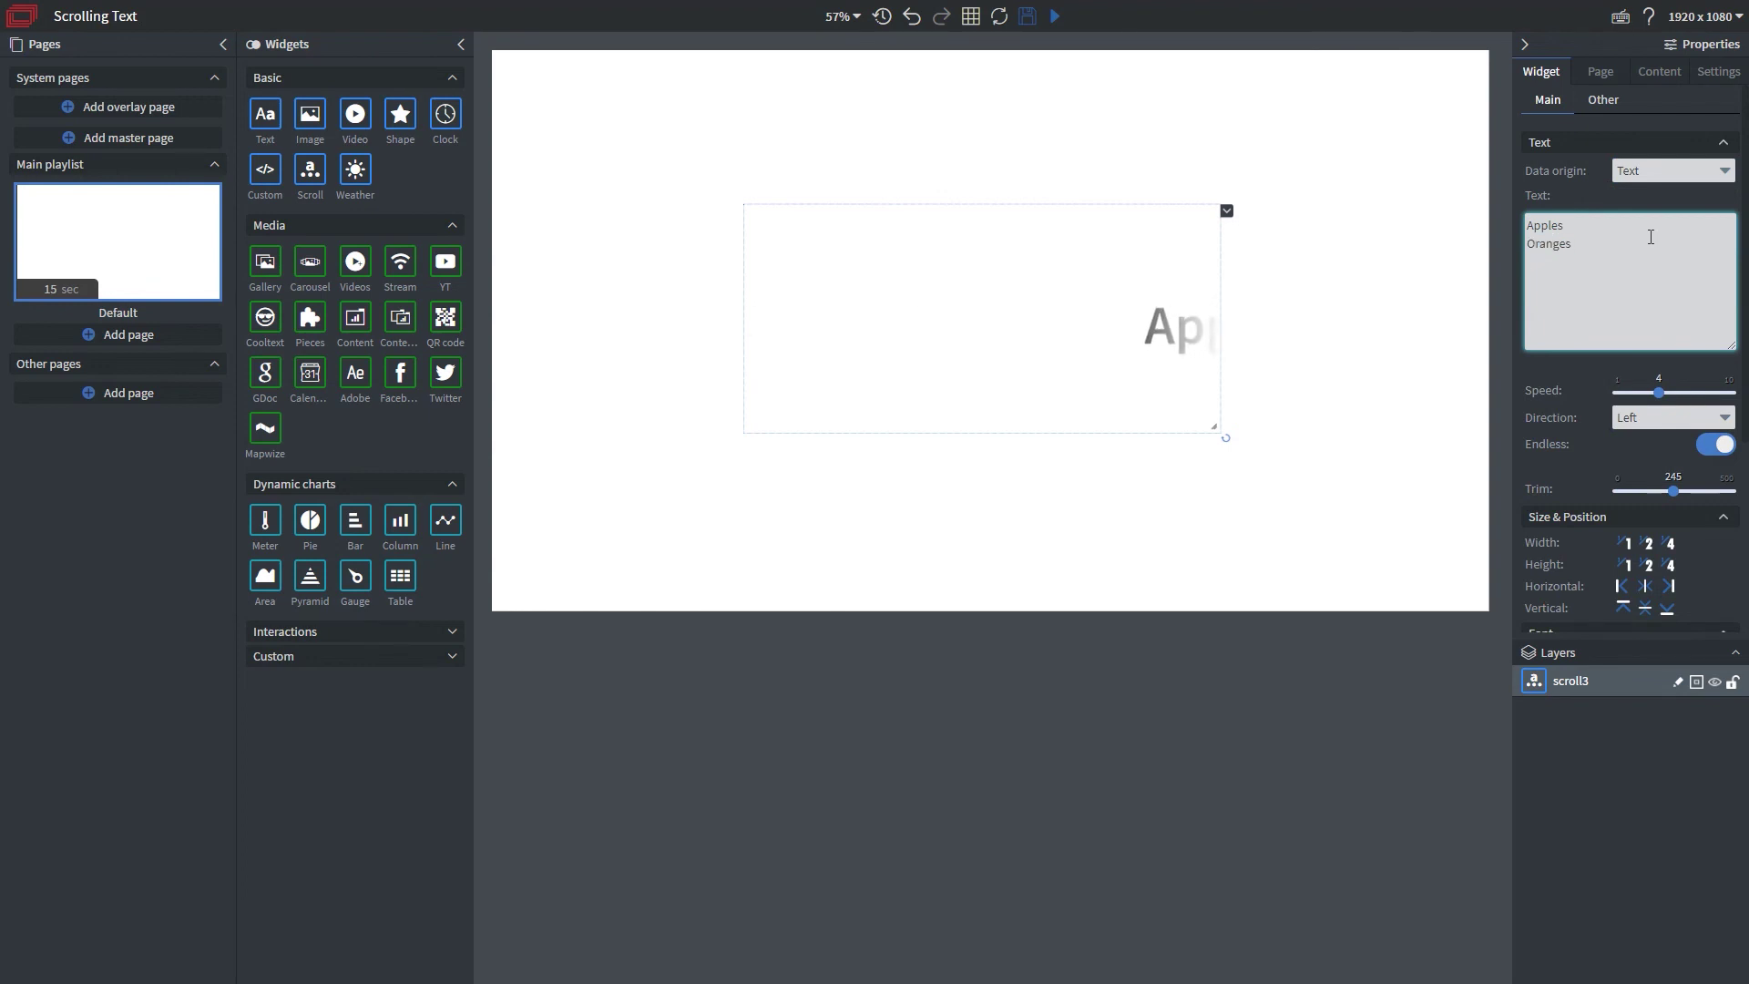
key(Return)
text(Peaches)
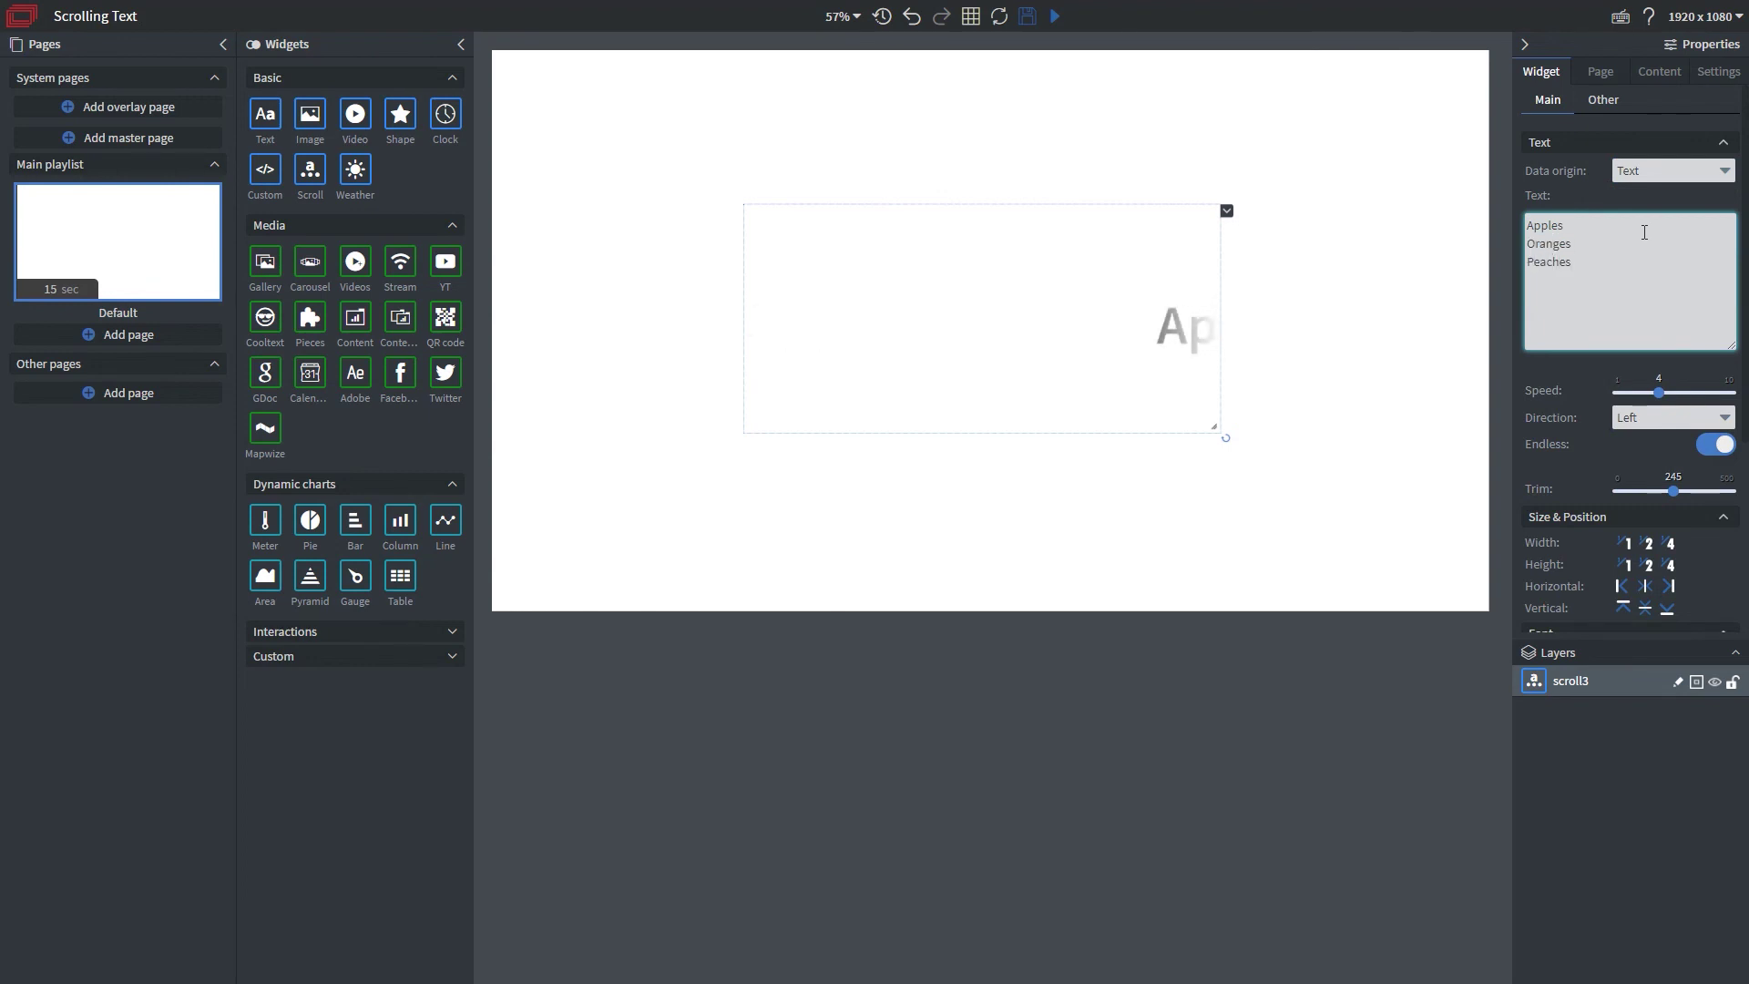
click(1647, 419)
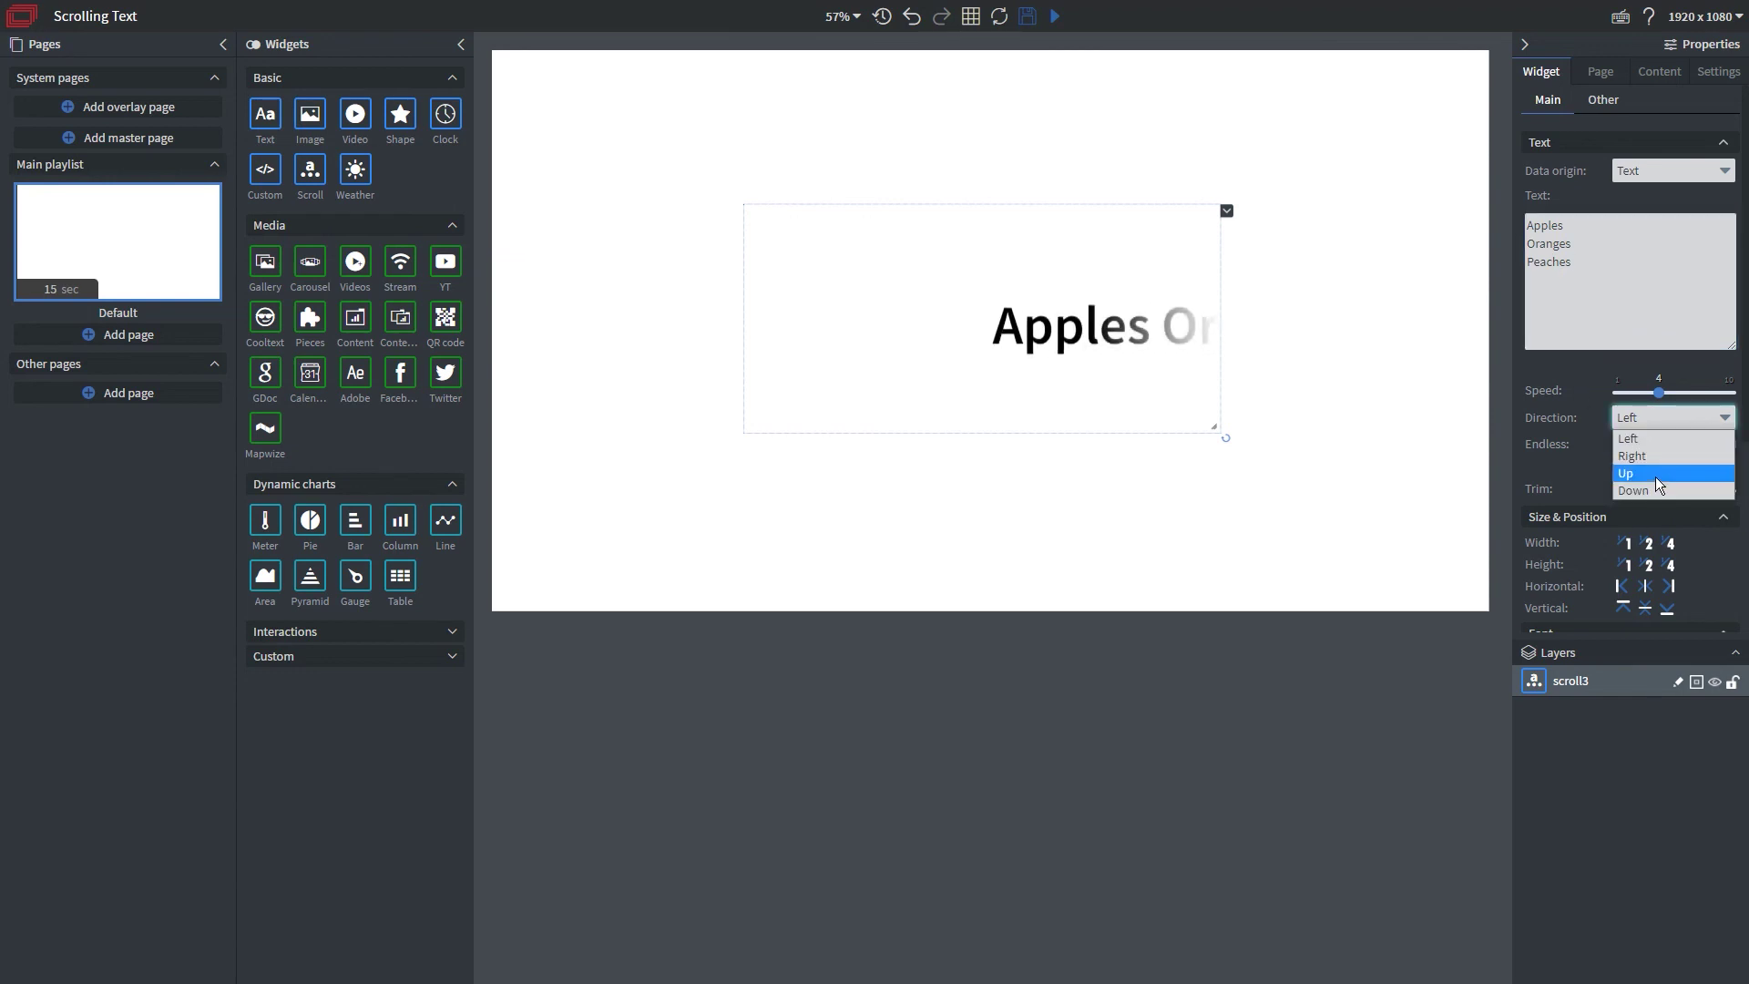
click(1654, 477)
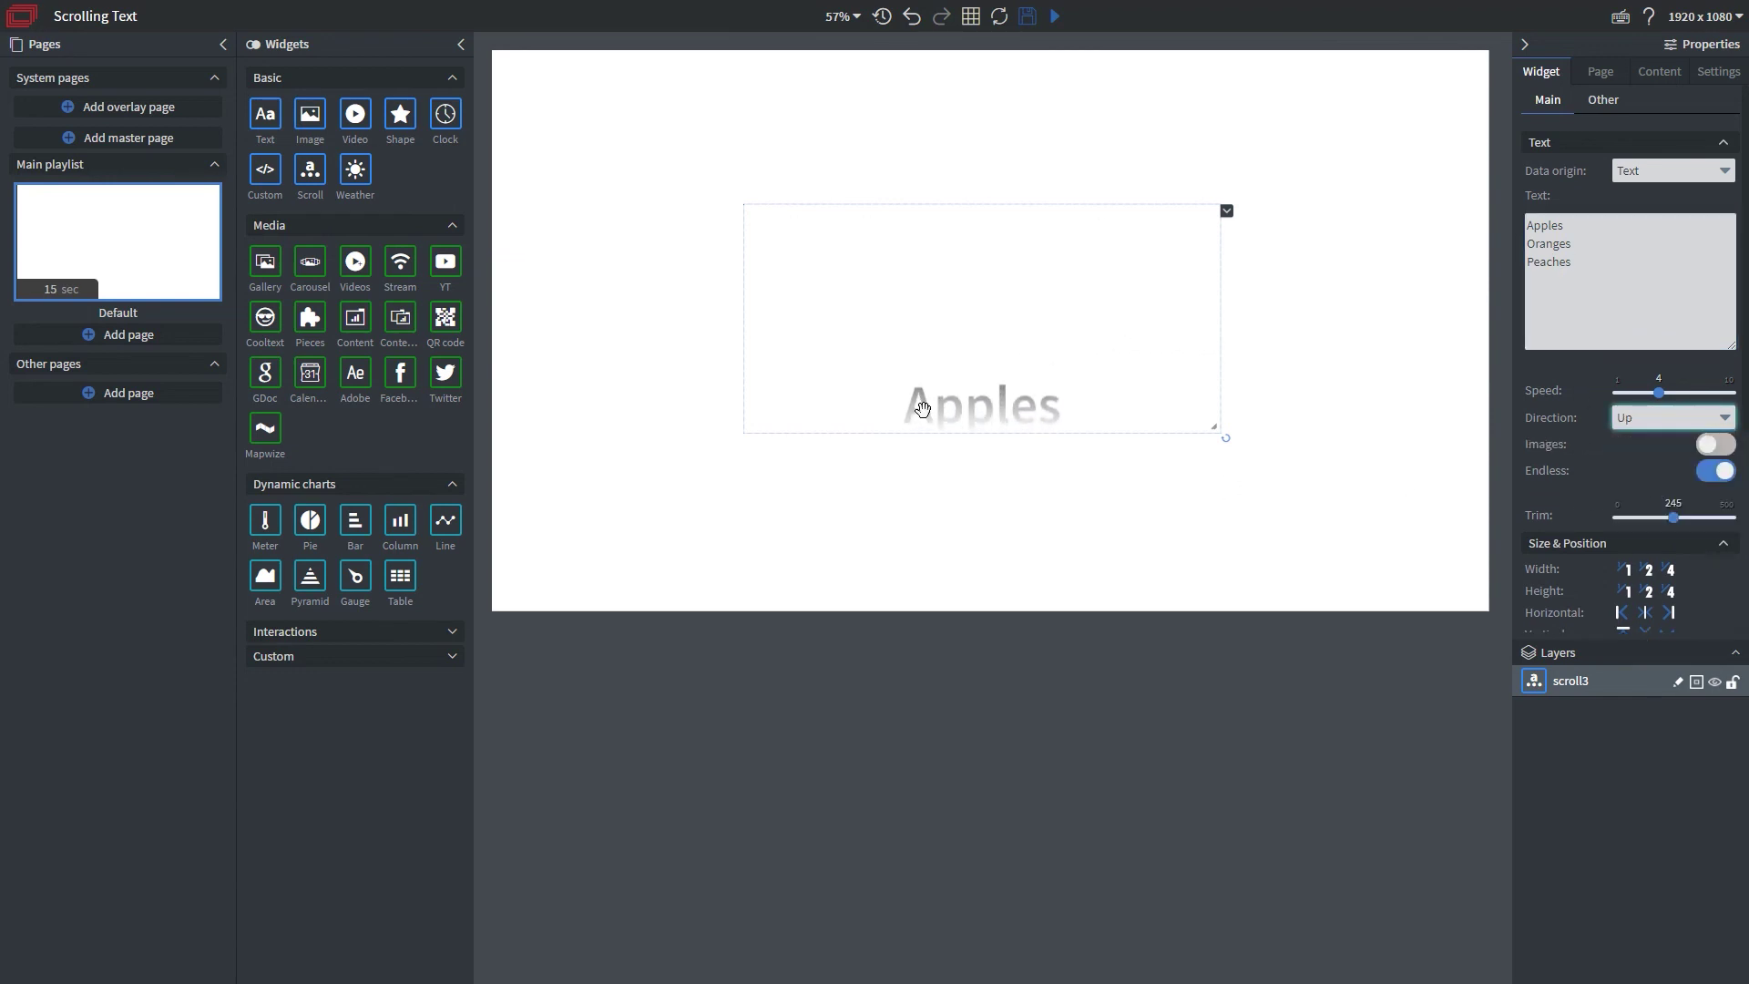